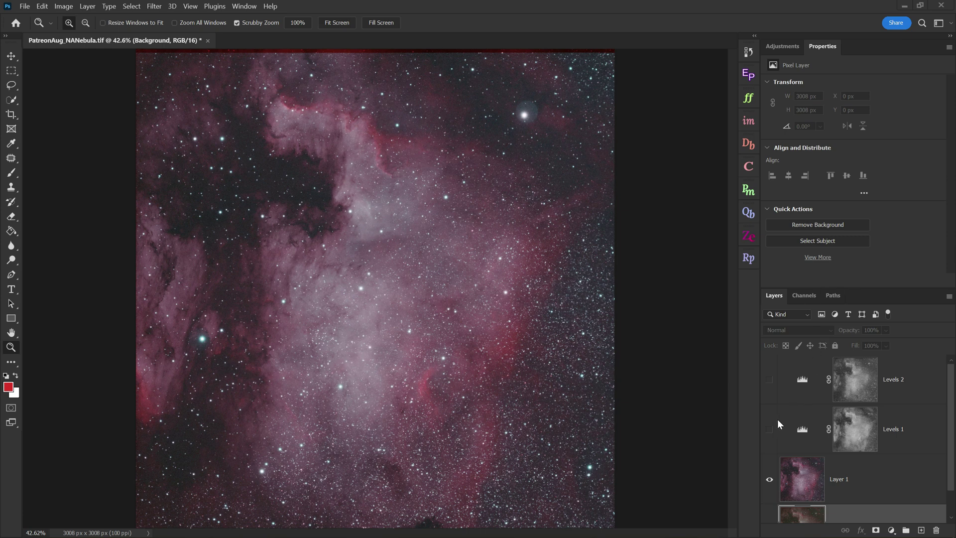
# Turn the Levels 2 and Levels 1 adjustment layers back on to restore their contrast boost.
pyautogui.click(769, 380)
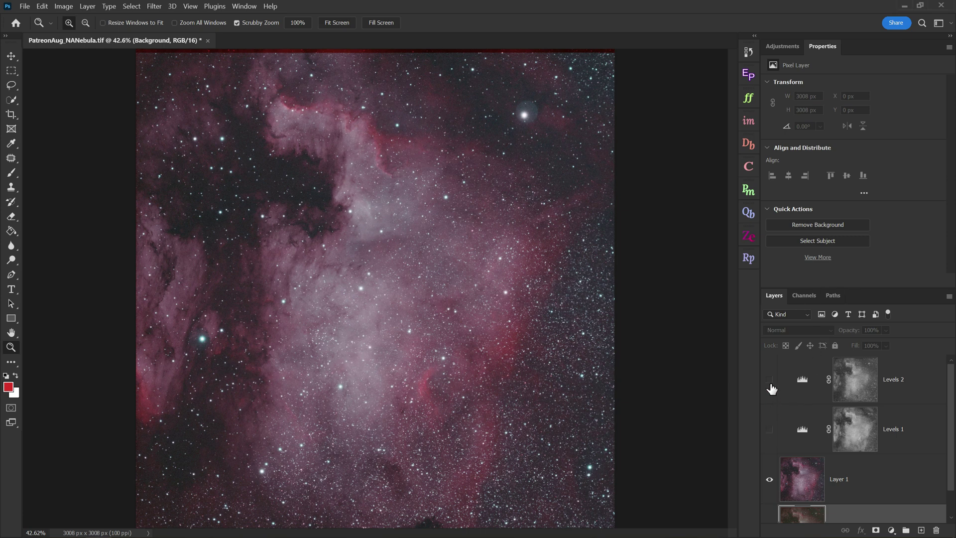
pyautogui.click(770, 428)
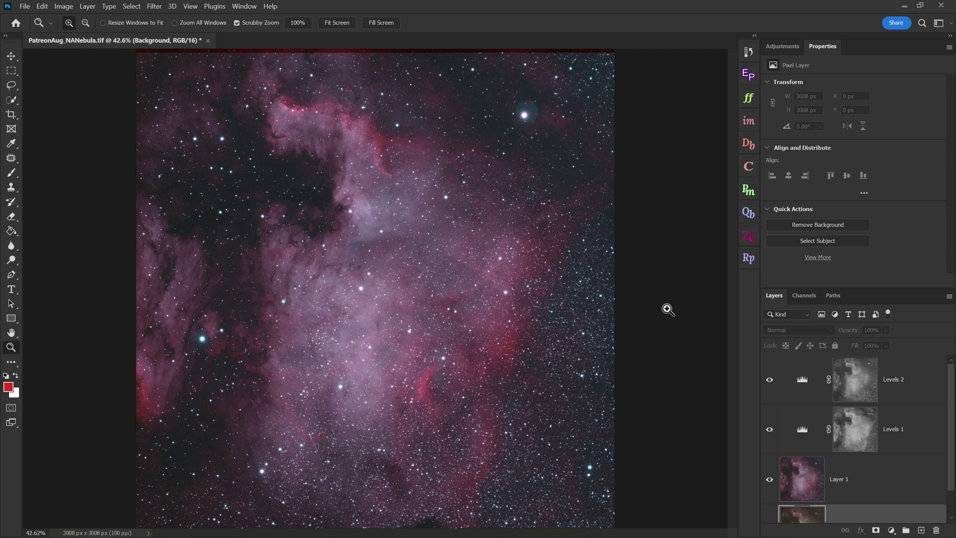
pyautogui.click(804, 296)
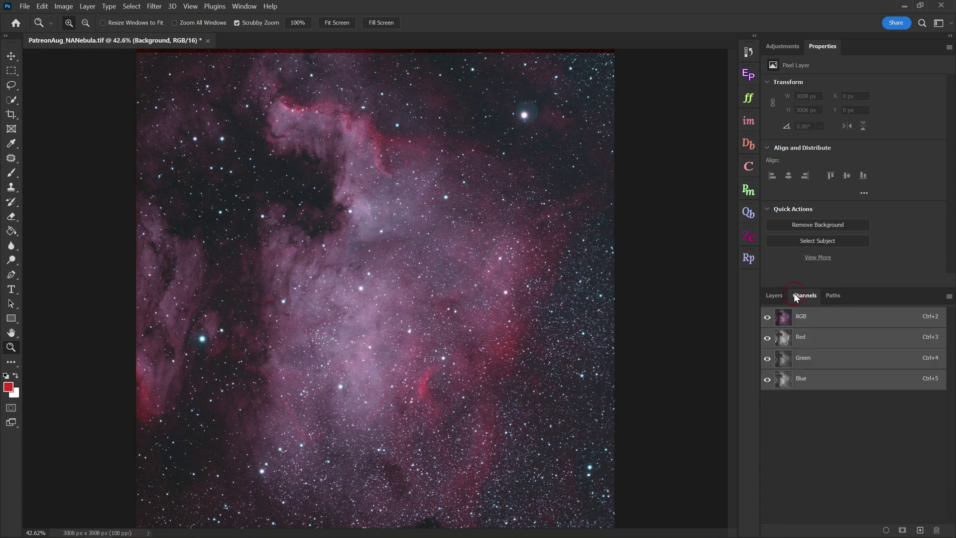
pyautogui.click(805, 340)
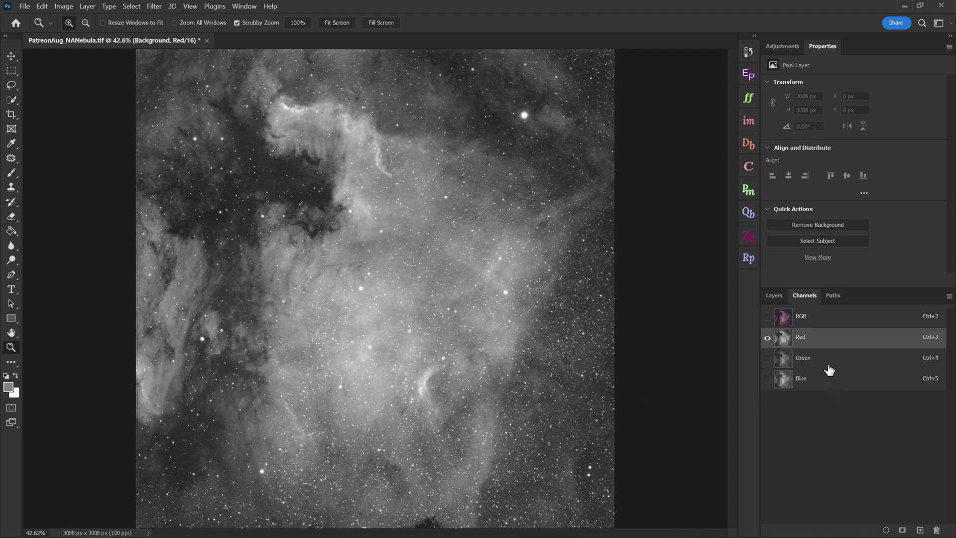
pyautogui.click(828, 366)
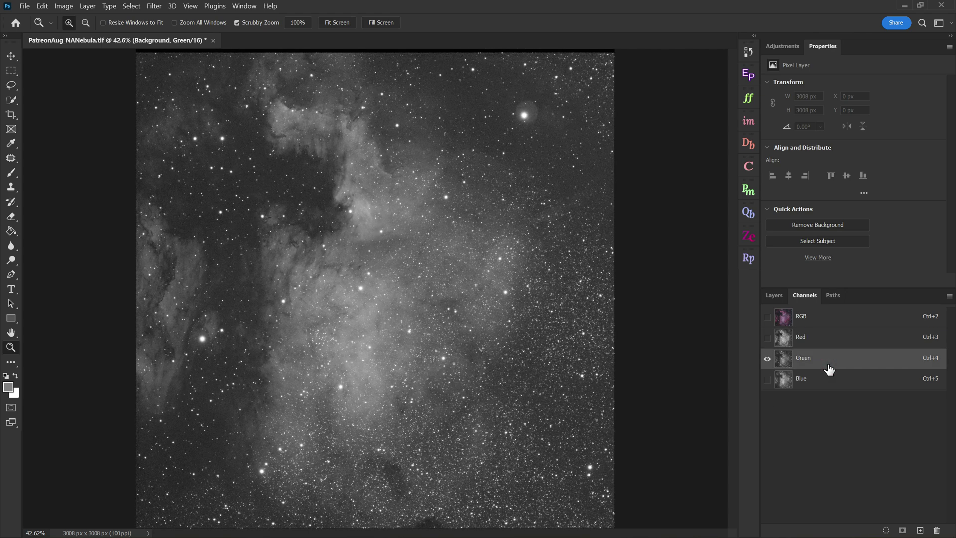
pyautogui.click(817, 384)
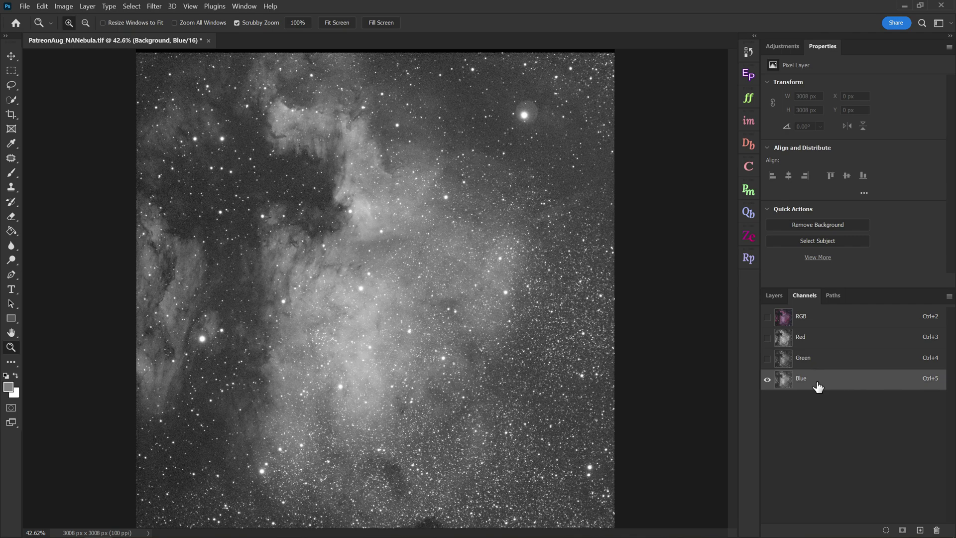
pyautogui.click(815, 323)
pyautogui.click(775, 296)
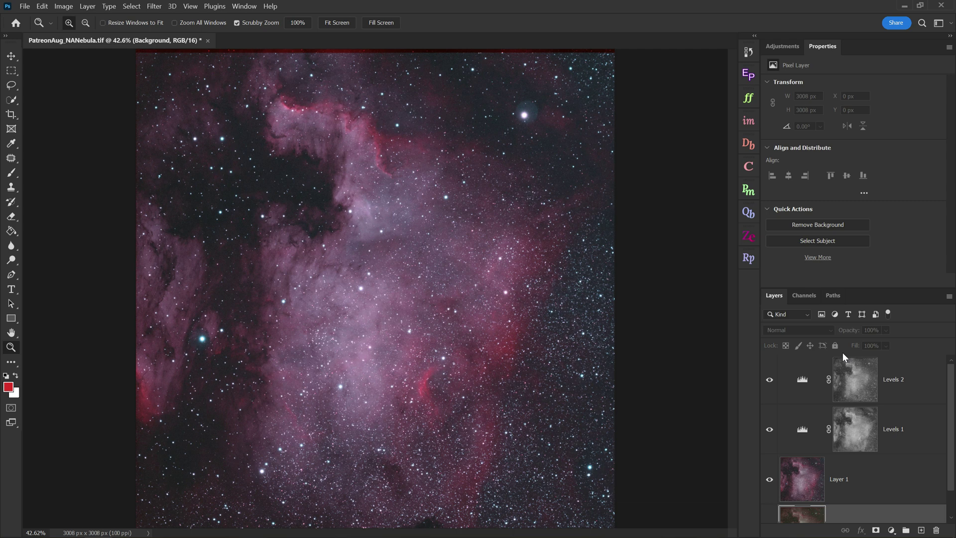
pyautogui.click(769, 379)
pyautogui.click(769, 429)
pyautogui.click(890, 478)
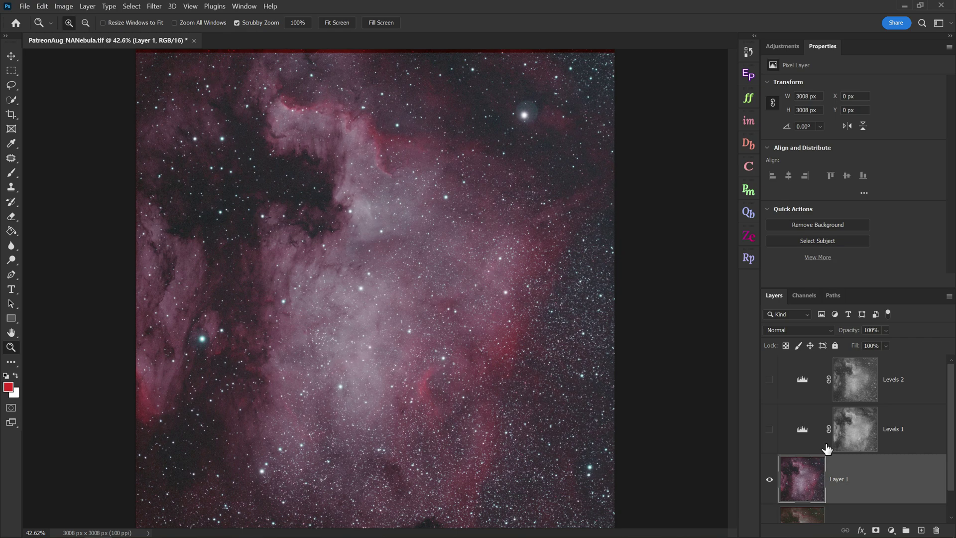
pyautogui.moveTo(773, 431); pyautogui.dragTo(770, 388)
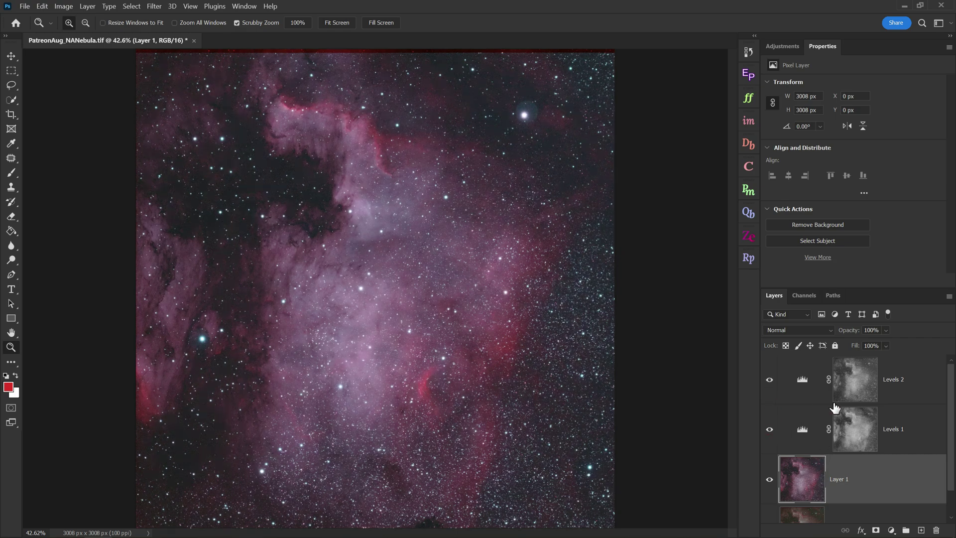
pyautogui.scroll(1, 431, 262)
pyautogui.scroll(10, 411, 238)
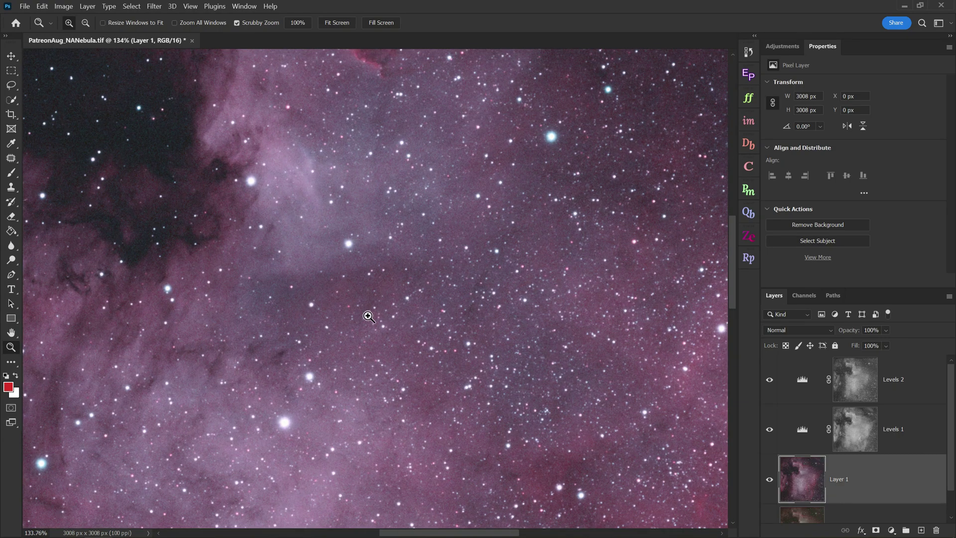
pyautogui.click(337, 23)
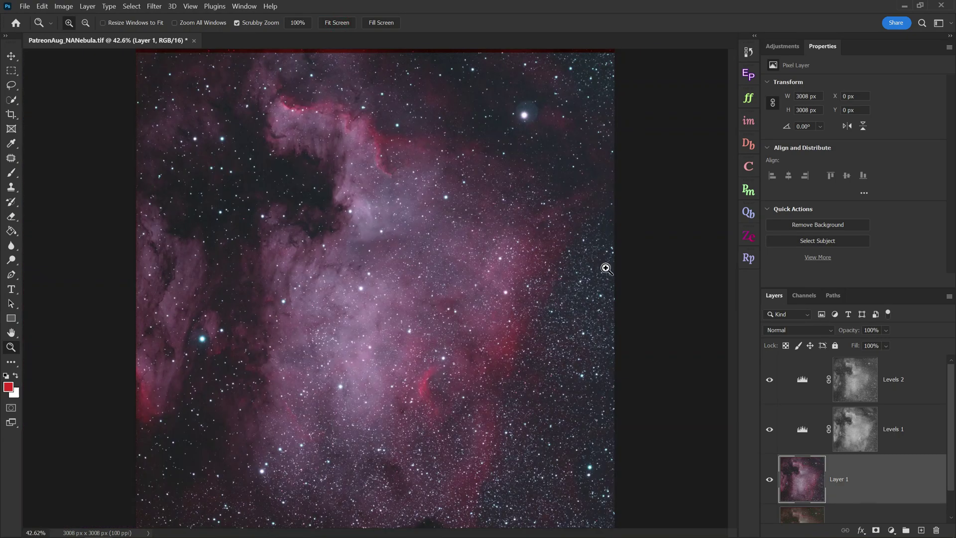
pyautogui.click(743, 263)
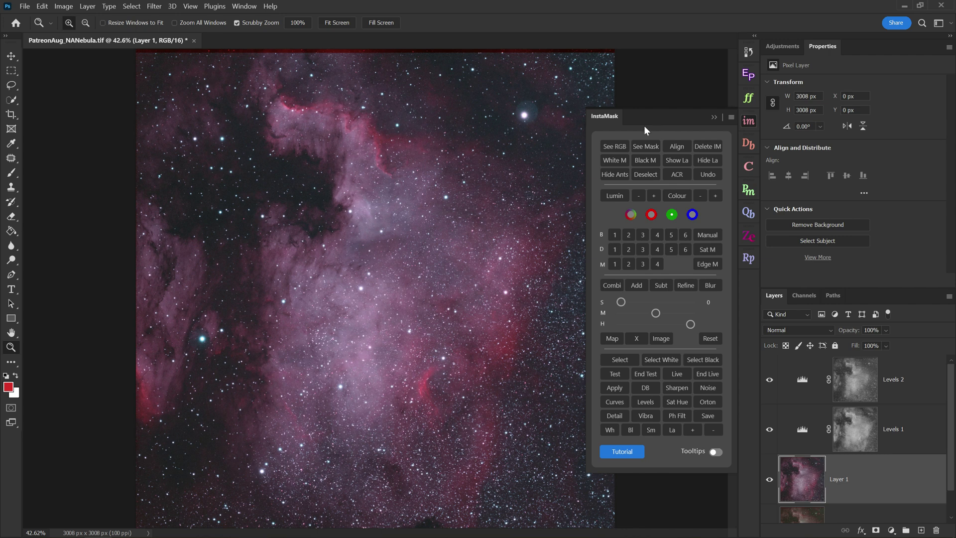
# Close InstaMask and delete the Levels 1 and Levels 2 adjustment layers.
pyautogui.click(748, 121)
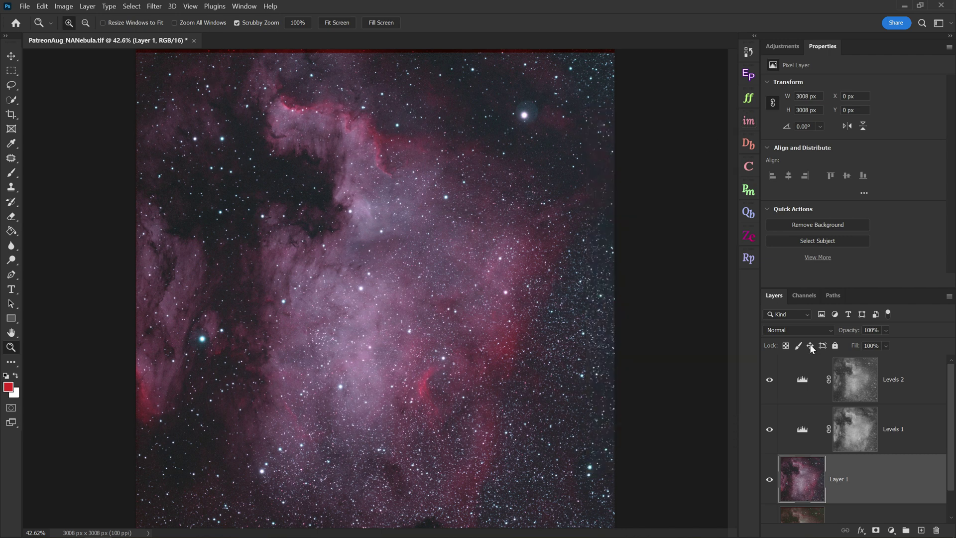
pyautogui.click(910, 437)
pyautogui.keyDown('shift'); pyautogui.click(901, 380); pyautogui.keyUp('shift')
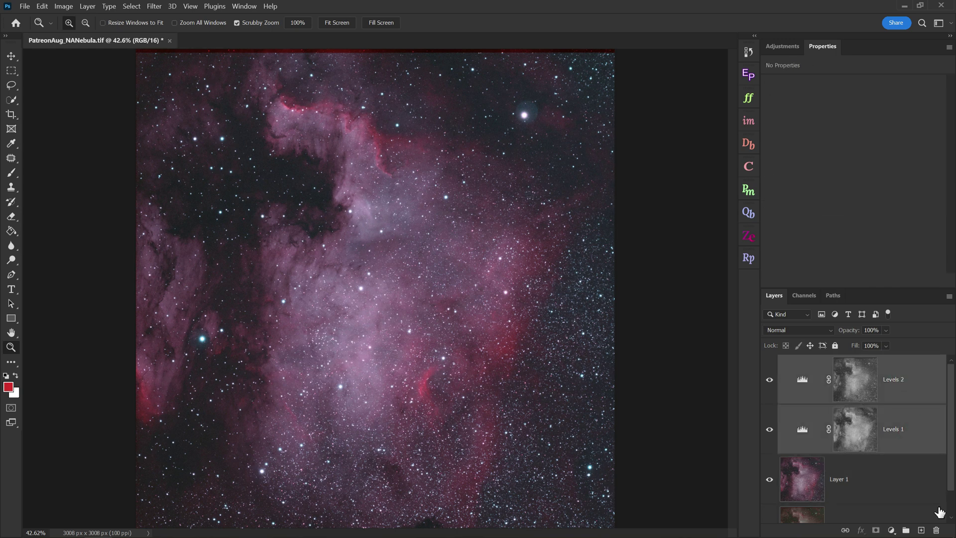
pyautogui.click(936, 530)
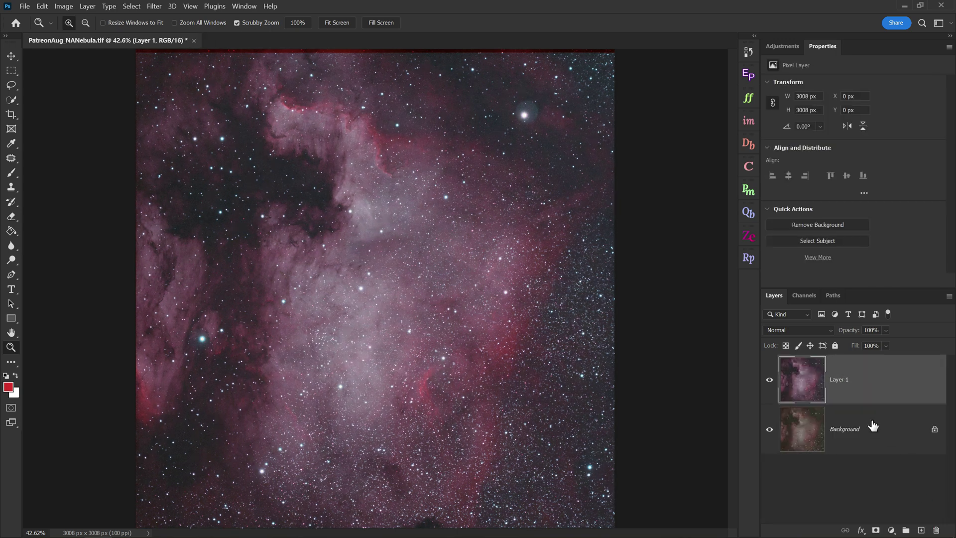
# Inspect the Red channel, then add a Levels adjustment with input levels 28 and 1.51.
pyautogui.click(805, 295)
pyautogui.click(830, 341)
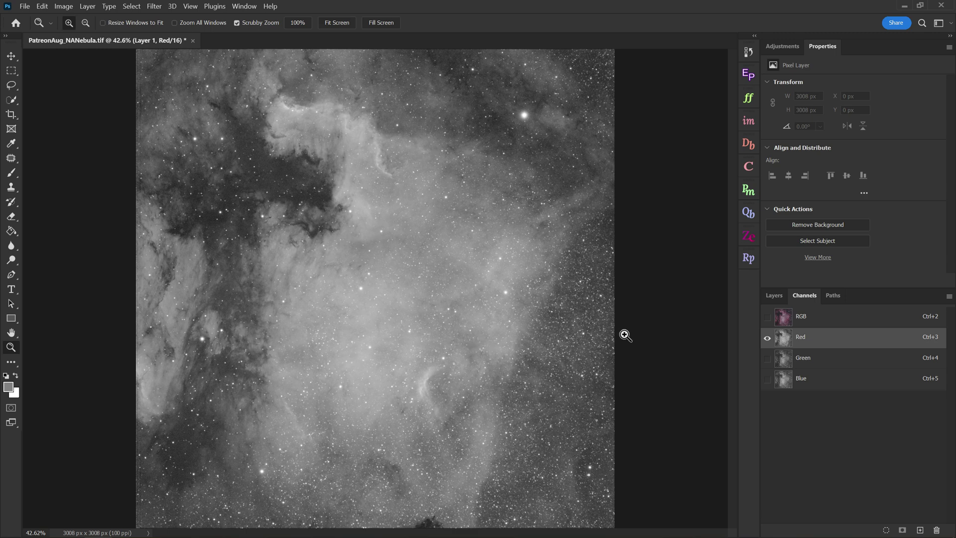
pyautogui.click(785, 295)
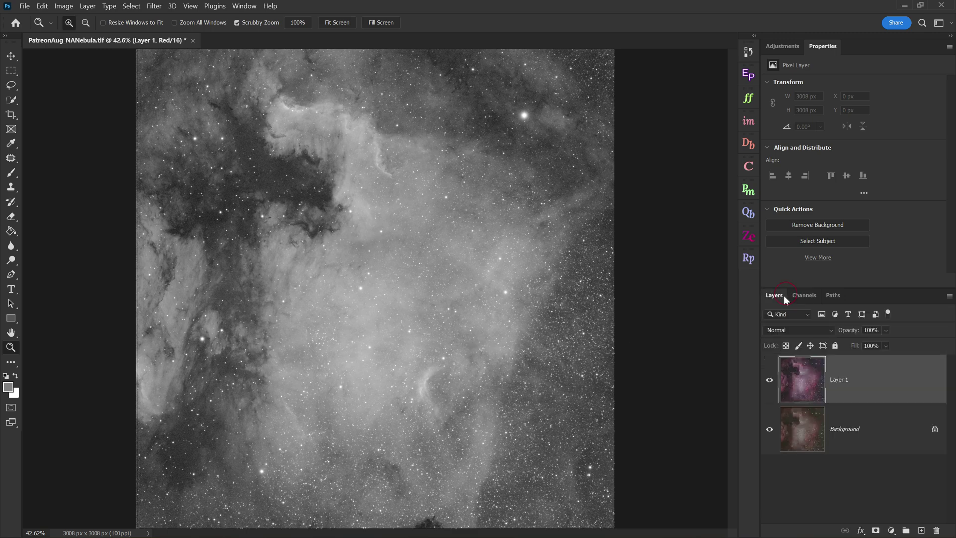
pyautogui.click(782, 47)
pyautogui.click(808, 74)
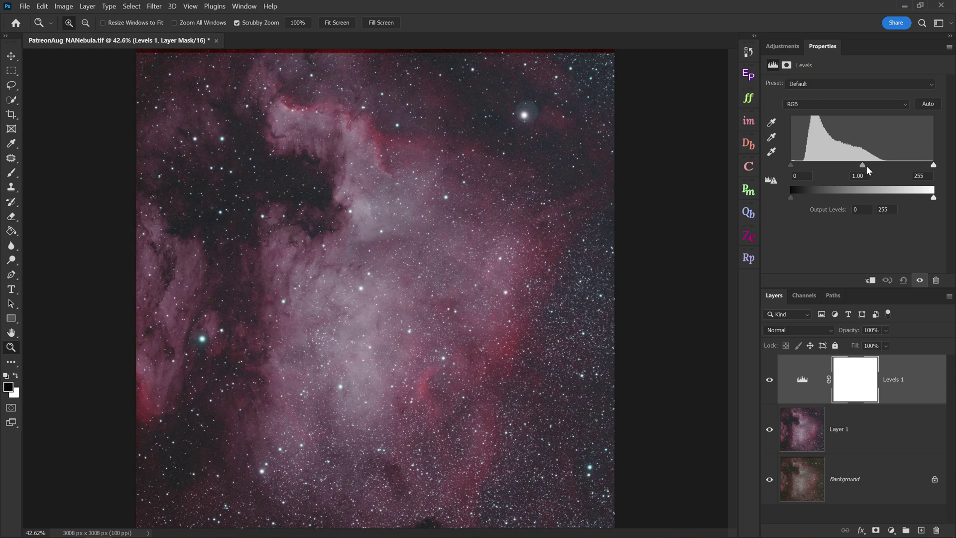
pyautogui.moveTo(862, 165); pyautogui.dragTo(806, 164)
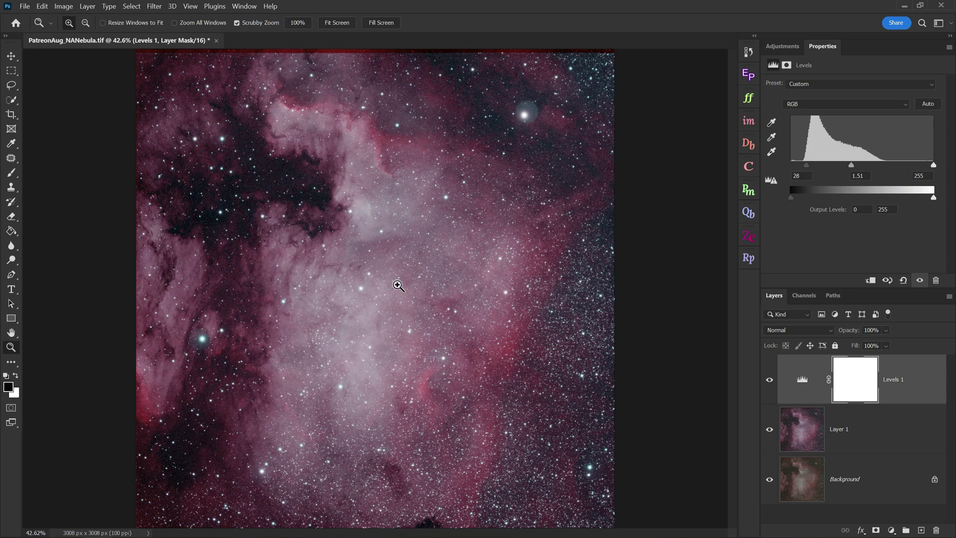
# Paint black on the Levels mask over the central nebula with a 432 px brush.
pyautogui.press('b')
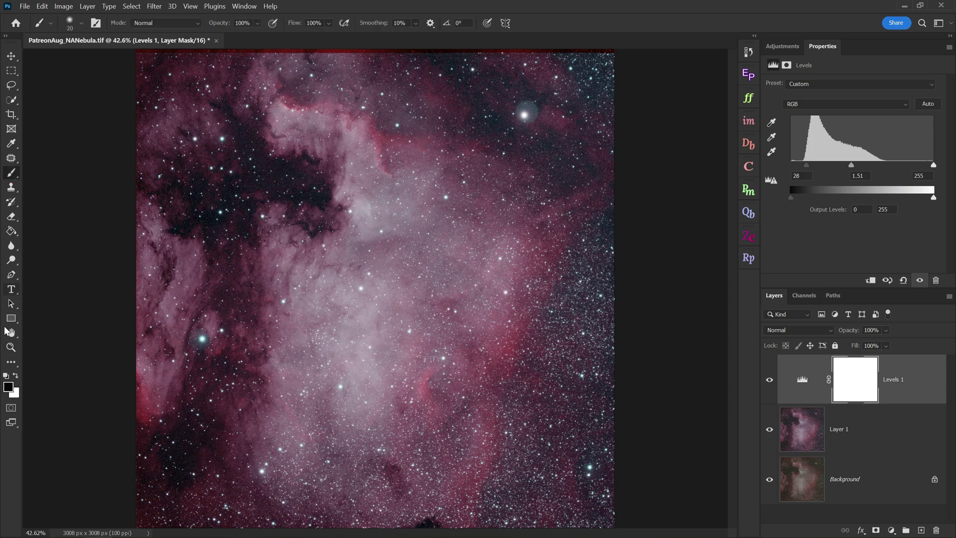
pyautogui.click(81, 23)
pyautogui.click(113, 56)
pyautogui.moveTo(114, 60); pyautogui.dragTo(120, 60)
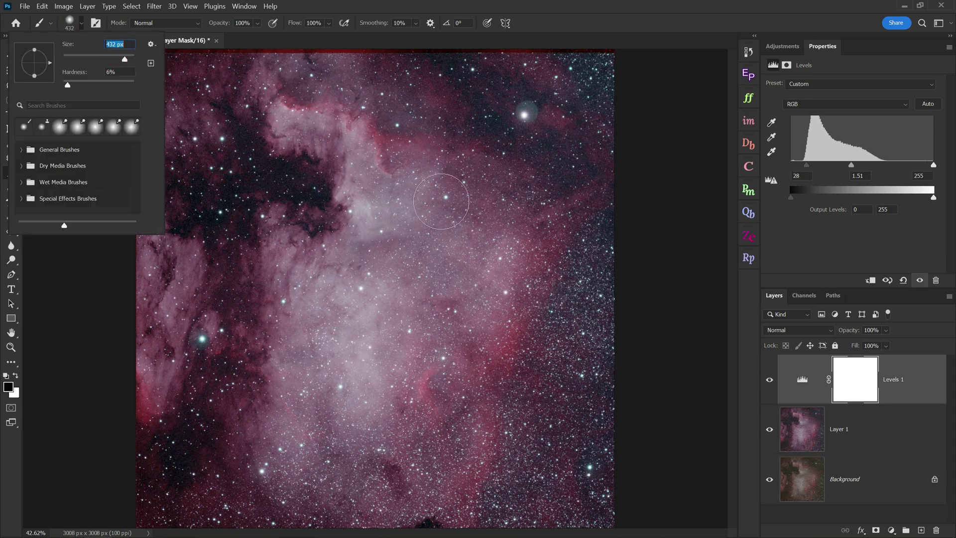
pyautogui.click(384, 290)
pyautogui.moveTo(364, 312)
pyautogui.mouseDown()
pyautogui.moveTo(375, 242)
pyautogui.moveTo(416, 325)
pyautogui.moveTo(311, 237)
pyautogui.moveTo(382, 235)
pyautogui.moveTo(334, 224)
pyautogui.moveTo(423, 223)
pyautogui.moveTo(357, 231)
pyautogui.moveTo(426, 208)
pyautogui.moveTo(421, 191)
pyautogui.moveTo(468, 273)
pyautogui.moveTo(398, 341)
pyautogui.moveTo(434, 209)
pyautogui.mouseUp()
pyautogui.moveTo(440, 306)
pyautogui.mouseDown()
pyautogui.moveTo(334, 288)
pyautogui.moveTo(355, 179)
pyautogui.moveTo(351, 147)
pyautogui.moveTo(283, 135)
pyautogui.moveTo(350, 186)
pyautogui.moveTo(307, 289)
pyautogui.moveTo(358, 405)
pyautogui.mouseUp()
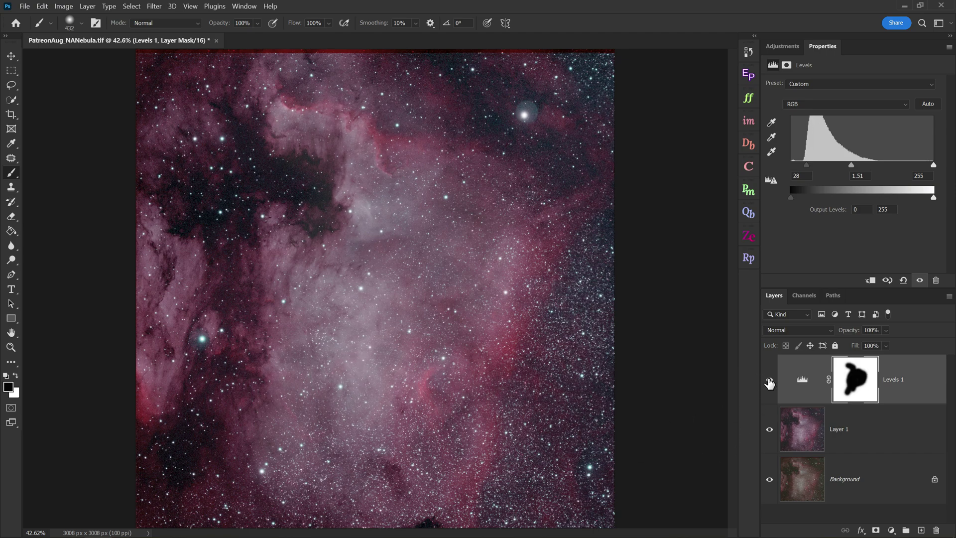
# Compare Levels 1 on and off, view its mask alone, then target the mask.
pyautogui.click(769, 379)
pyautogui.click(769, 380)
pyautogui.keyDown('alt'); pyautogui.click(854, 387); pyautogui.keyUp('alt')
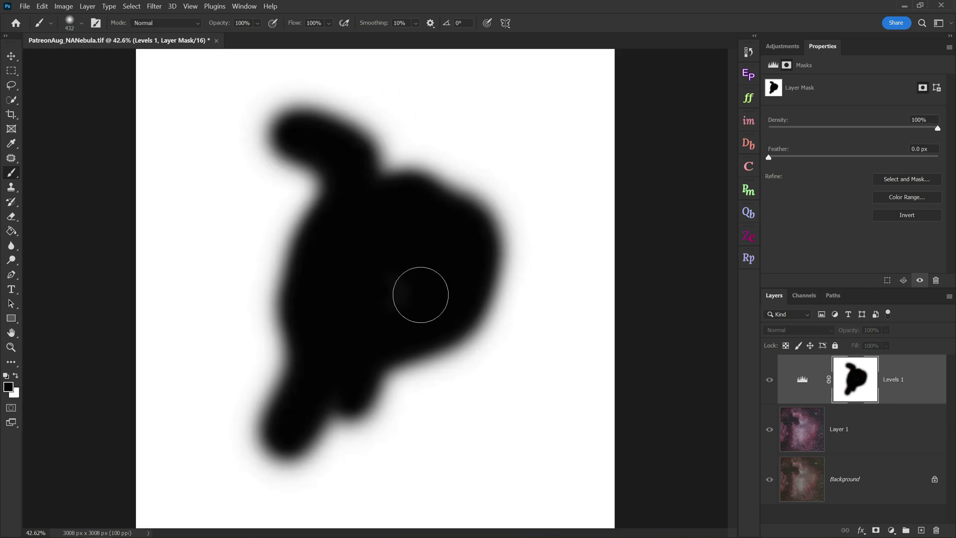
pyautogui.click(893, 383)
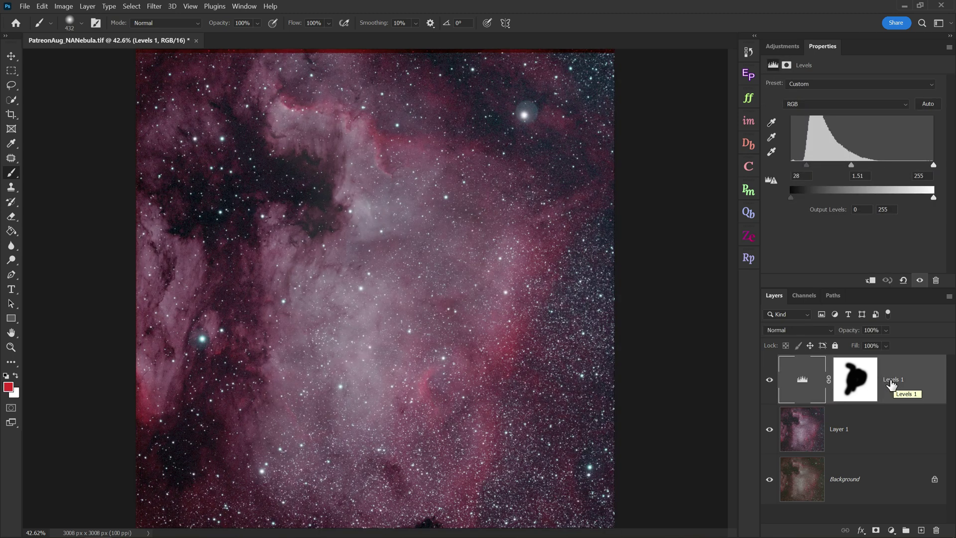
pyautogui.click(868, 380)
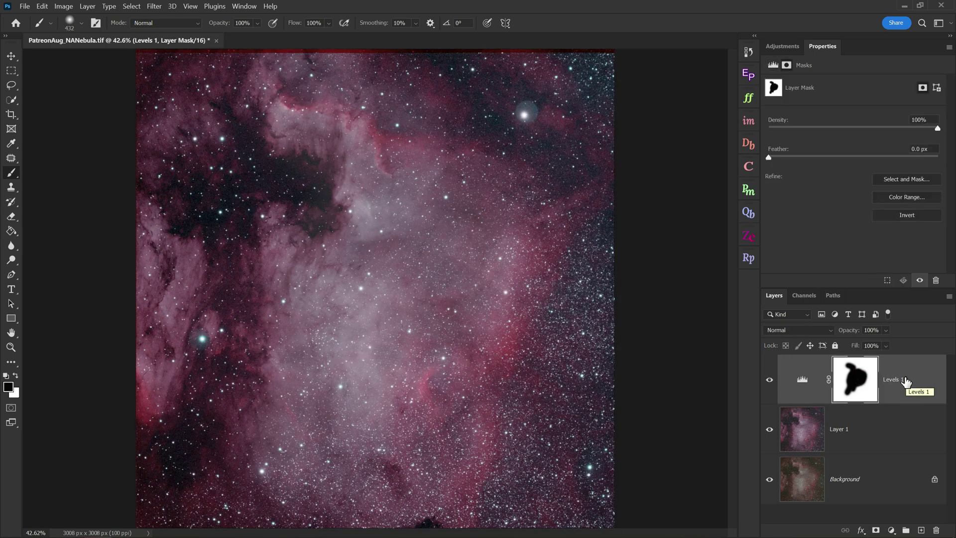
# Delete the Levels 1 mask and then the Levels 1 adjustment layer.
pyautogui.click(804, 295)
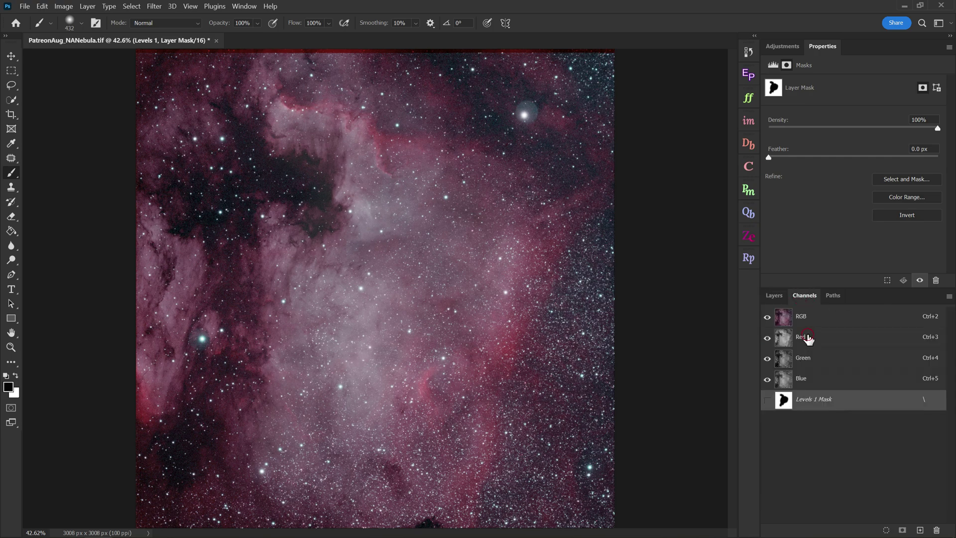
pyautogui.click(805, 338)
pyautogui.click(774, 295)
pyautogui.moveTo(859, 382); pyautogui.dragTo(935, 530)
pyautogui.click(936, 530)
# Compare Layer 1's red, green and blue channels individually, then return to the RGB composite.
pyautogui.click(813, 299)
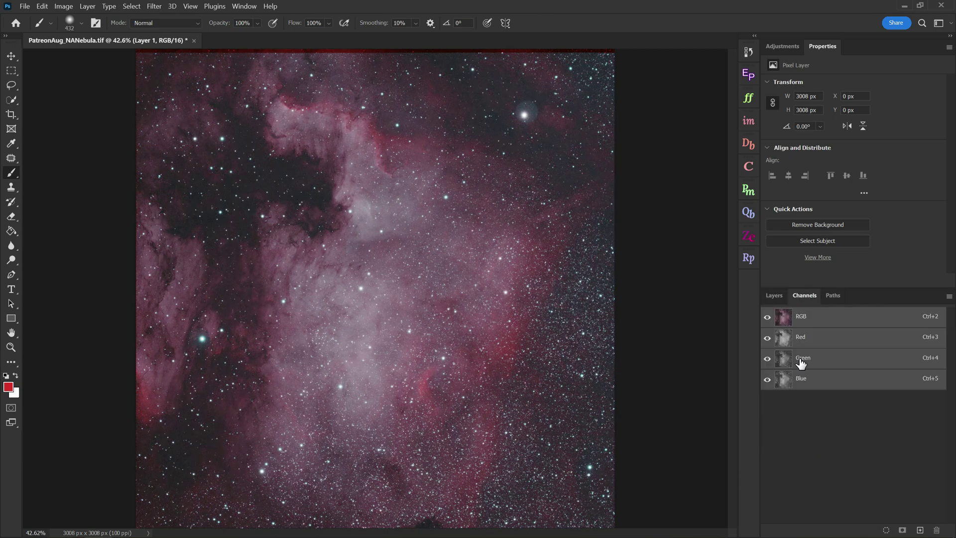
pyautogui.click(806, 337)
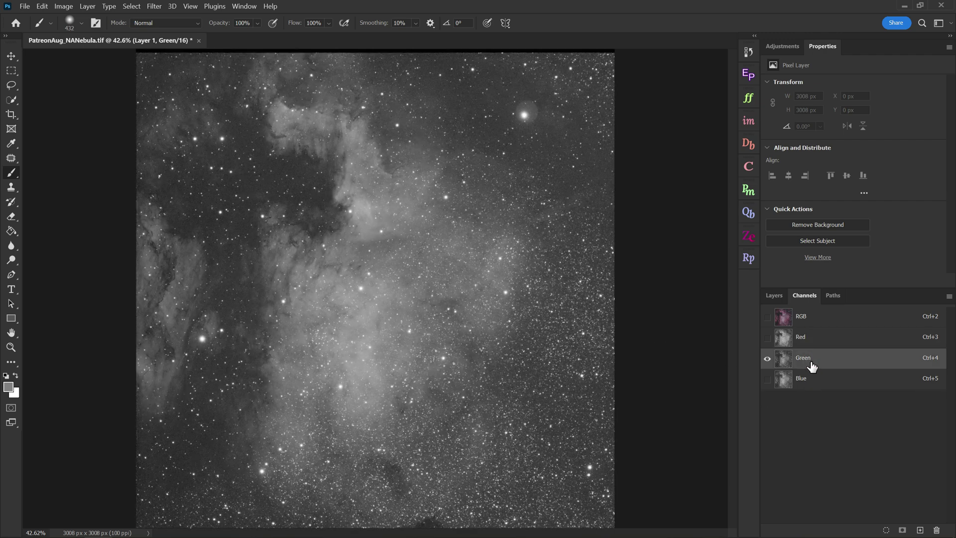
pyautogui.click(813, 366)
pyautogui.click(821, 384)
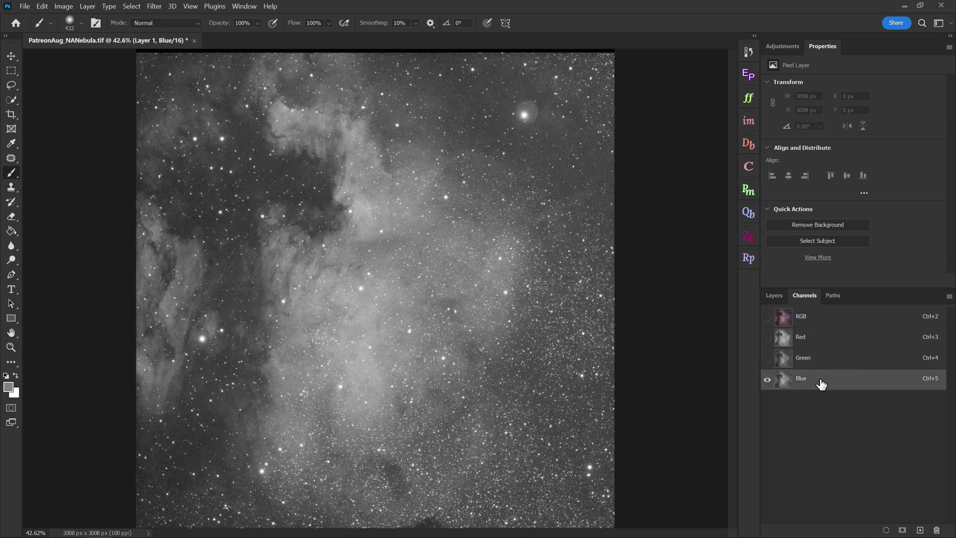
pyautogui.click(819, 365)
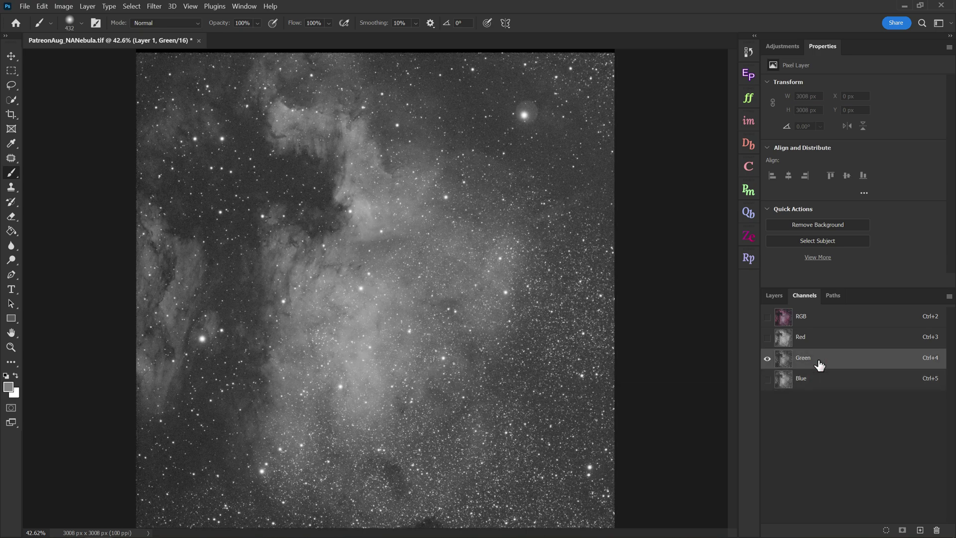
pyautogui.click(820, 380)
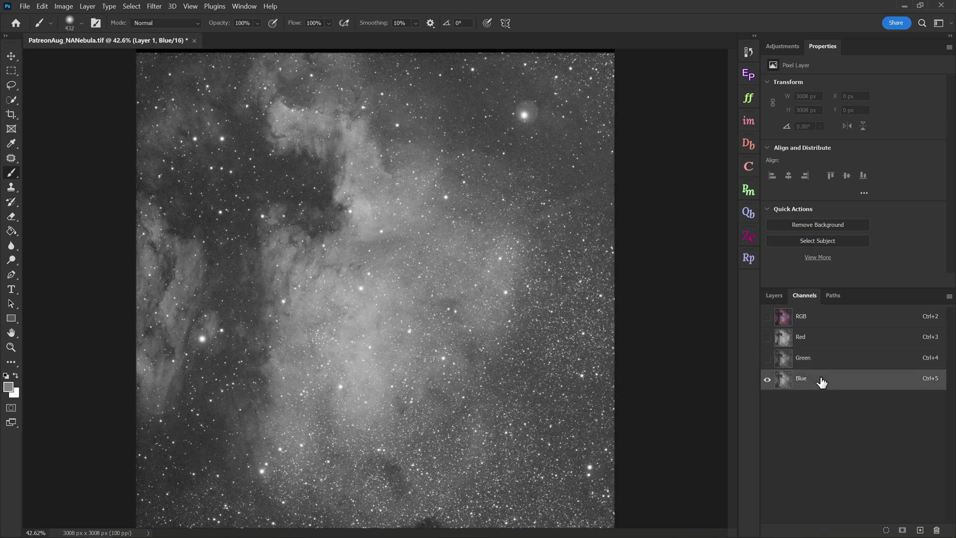
pyautogui.click(810, 322)
pyautogui.click(775, 295)
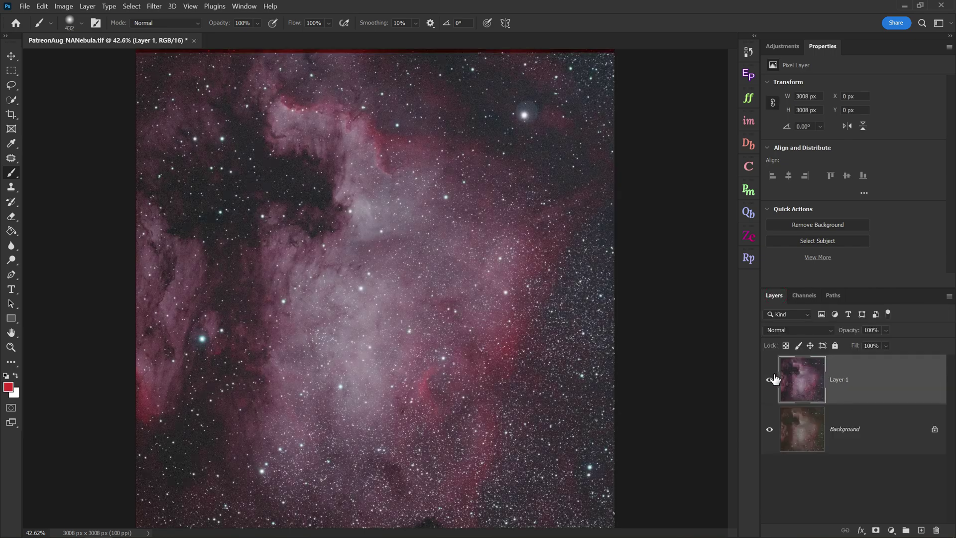
# Hide Layer 1 and compare the Background's blue, green and red channels before returning to RGB.
pyautogui.click(769, 379)
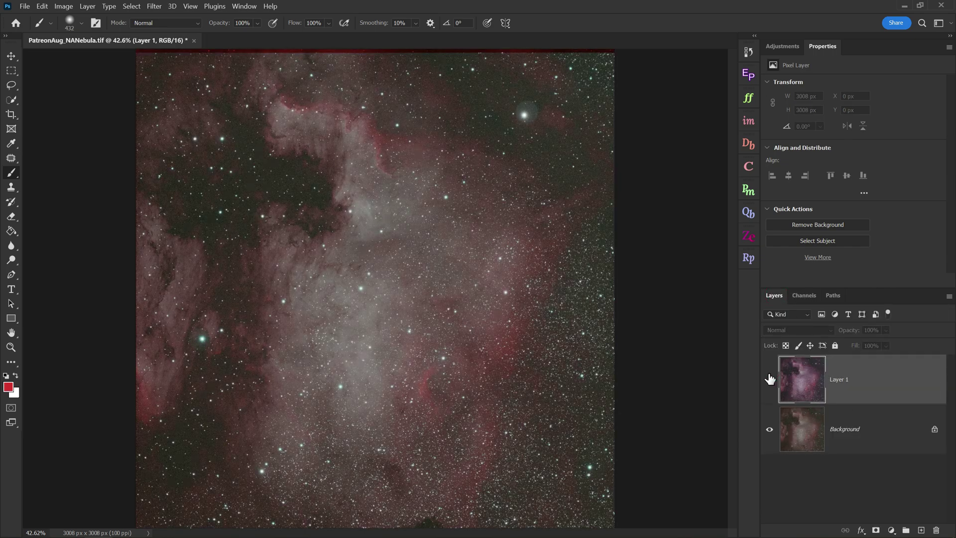
pyautogui.click(849, 430)
pyautogui.click(804, 295)
pyautogui.click(811, 355)
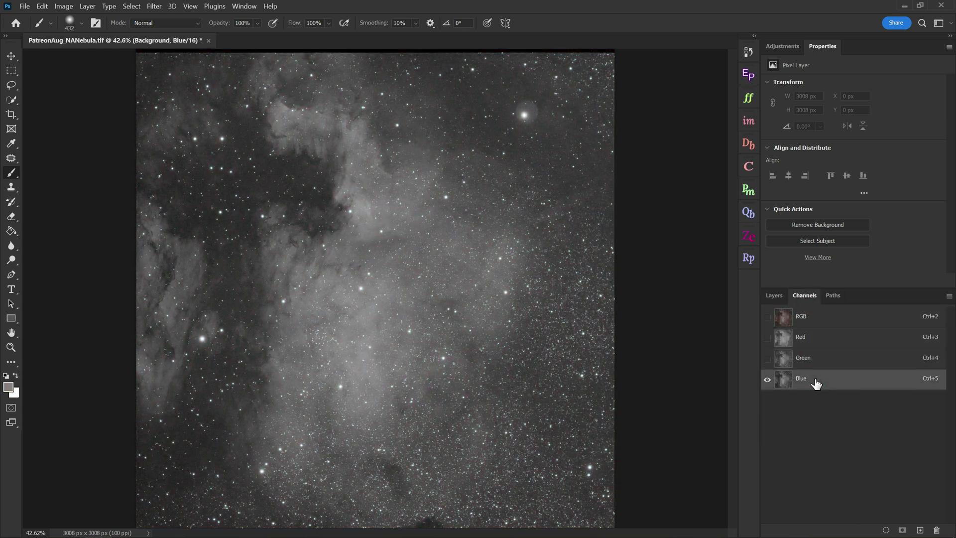
pyautogui.click(811, 362)
pyautogui.click(807, 341)
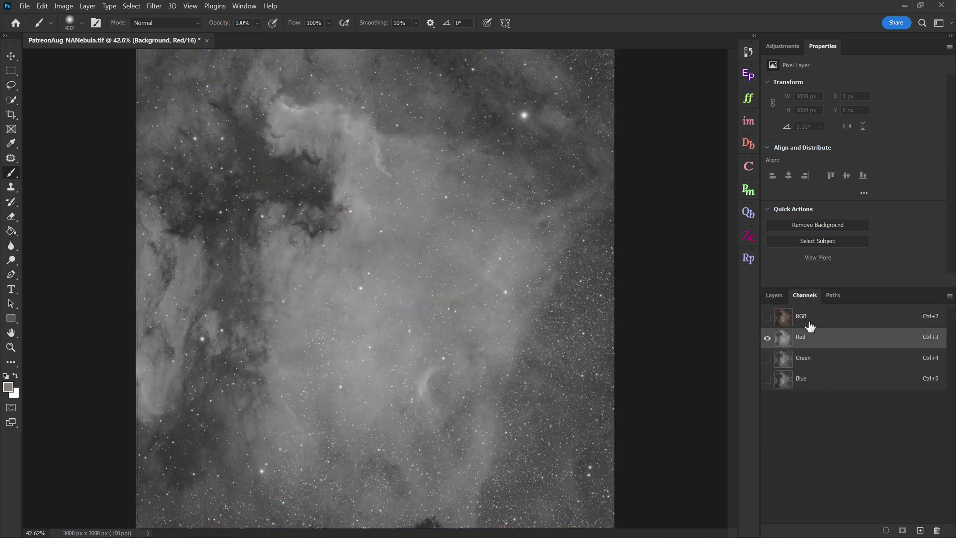
pyautogui.click(808, 321)
pyautogui.click(774, 295)
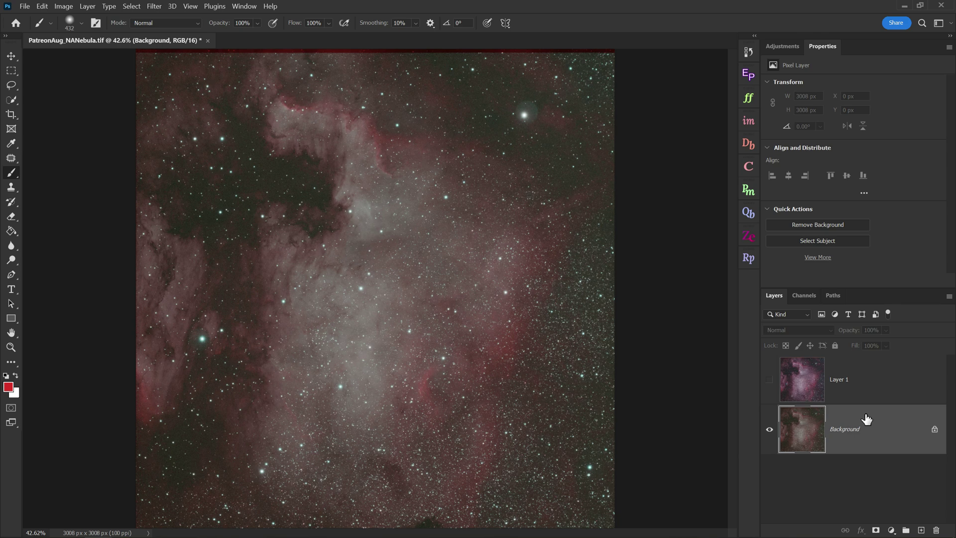
# Make Layer 1 visible and active again, zoom out slightly, and bring up the InstaMask panel.
pyautogui.hotkey('alt', ']')
pyautogui.hotkey('ctrl', ',')
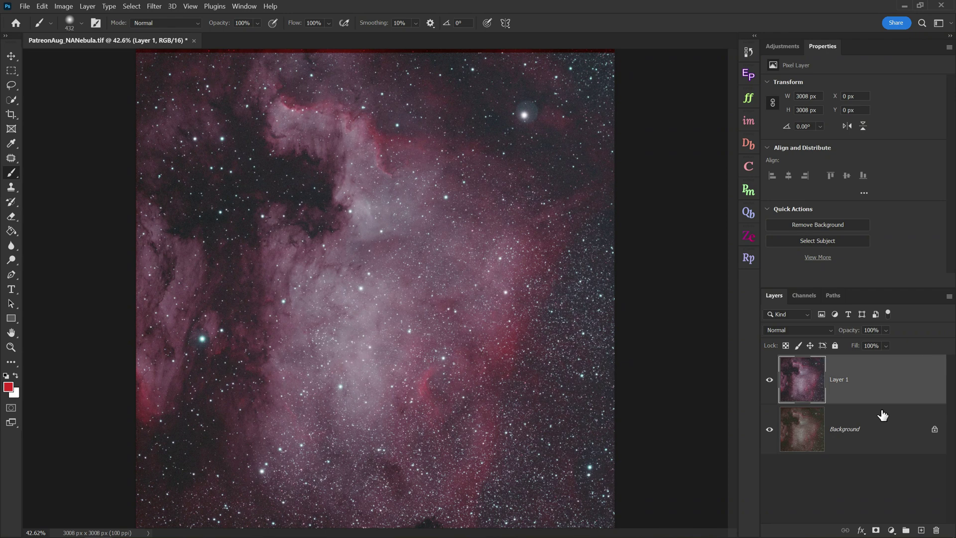
pyautogui.scroll(-1, 433, 214)
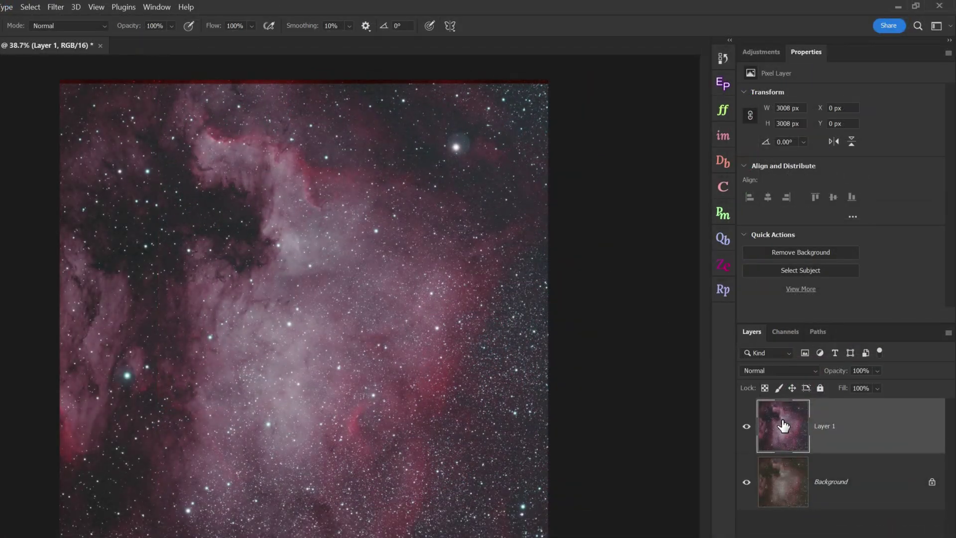
pyautogui.click(726, 135)
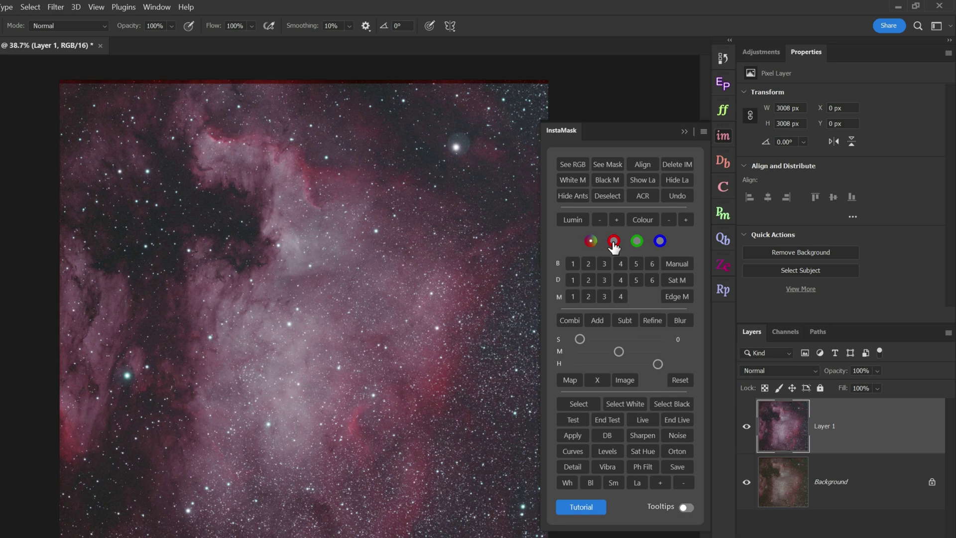
# Build an InstaMask brightness mask from the red channel and load it as a selection.
pyautogui.click(661, 242)
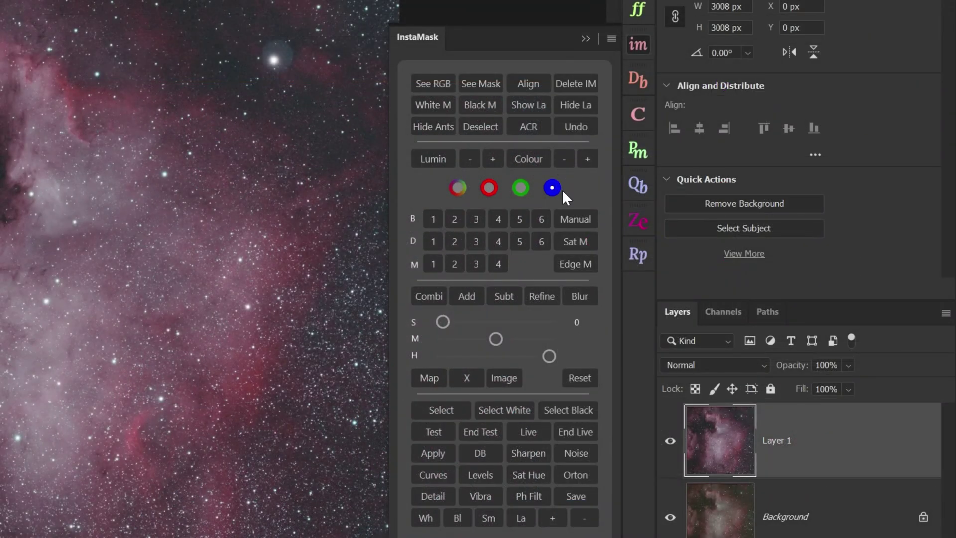
pyautogui.click(490, 191)
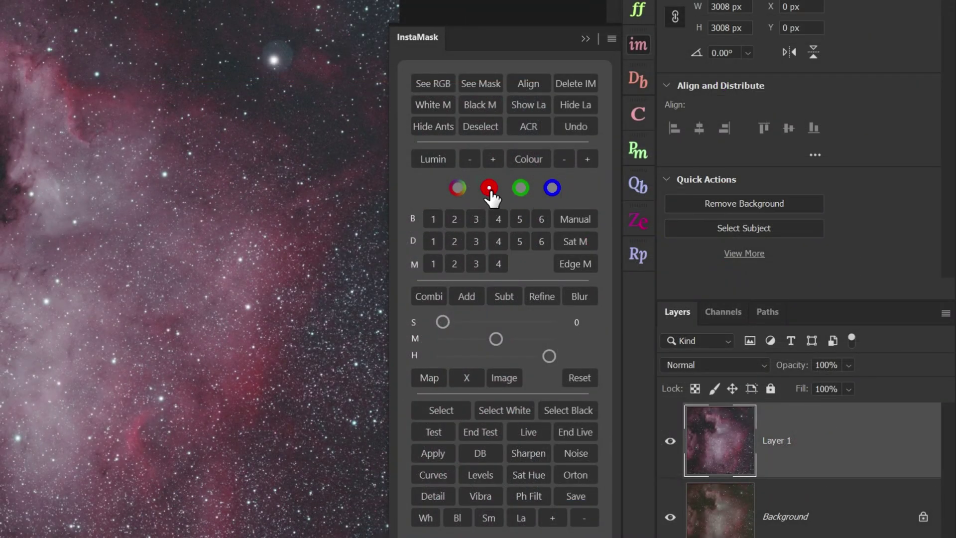
pyautogui.click(432, 221)
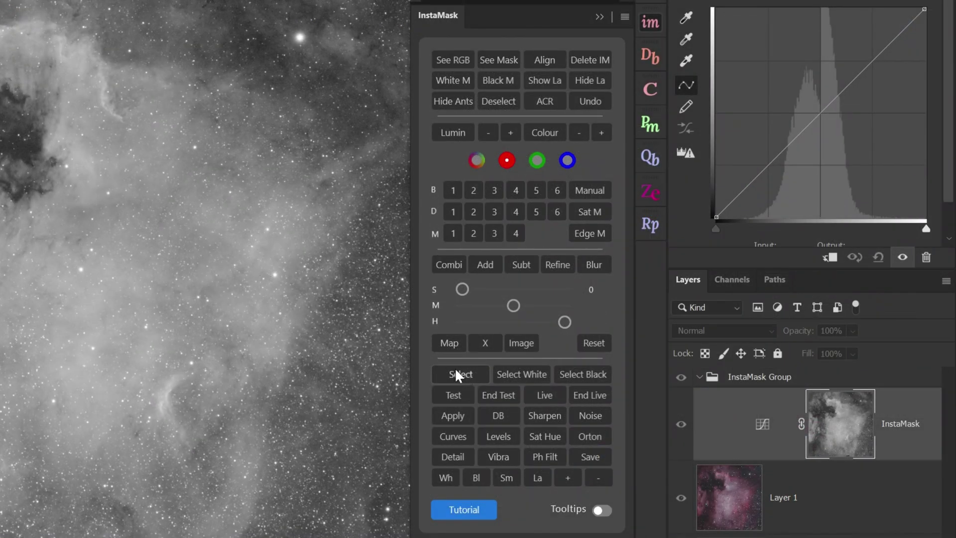
pyautogui.click(455, 373)
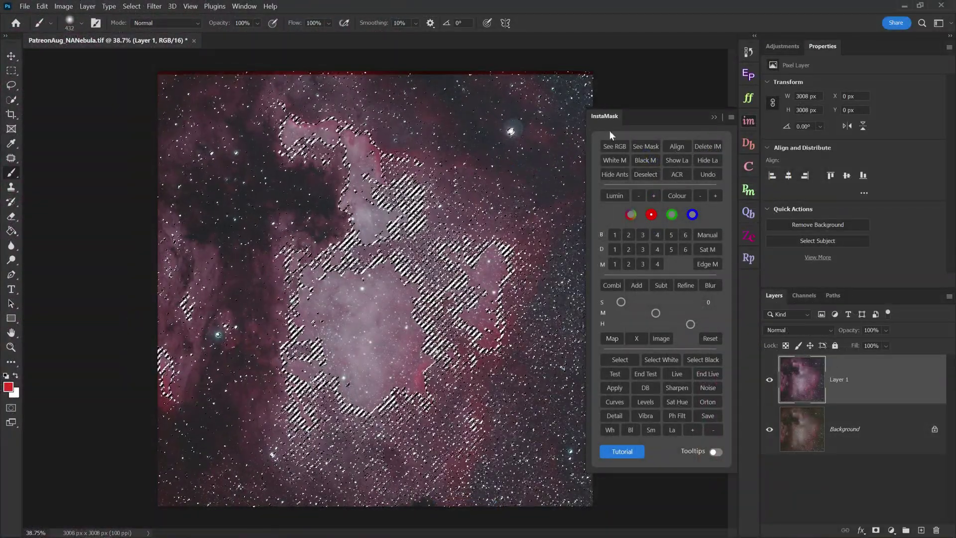
pyautogui.click(786, 48)
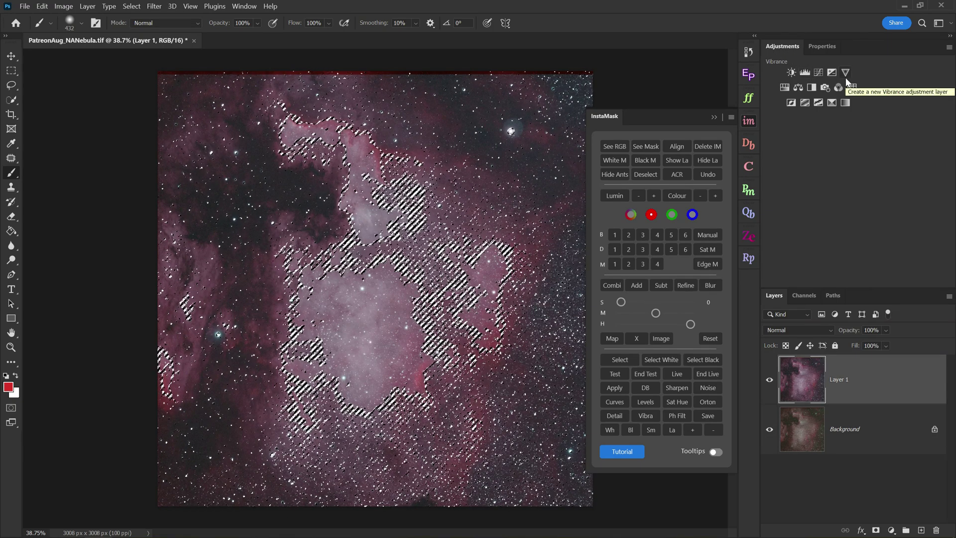
# Add a Levels layer masked by the red-channel selection, check its mask, and rename it Red Levels.
pyautogui.click(805, 72)
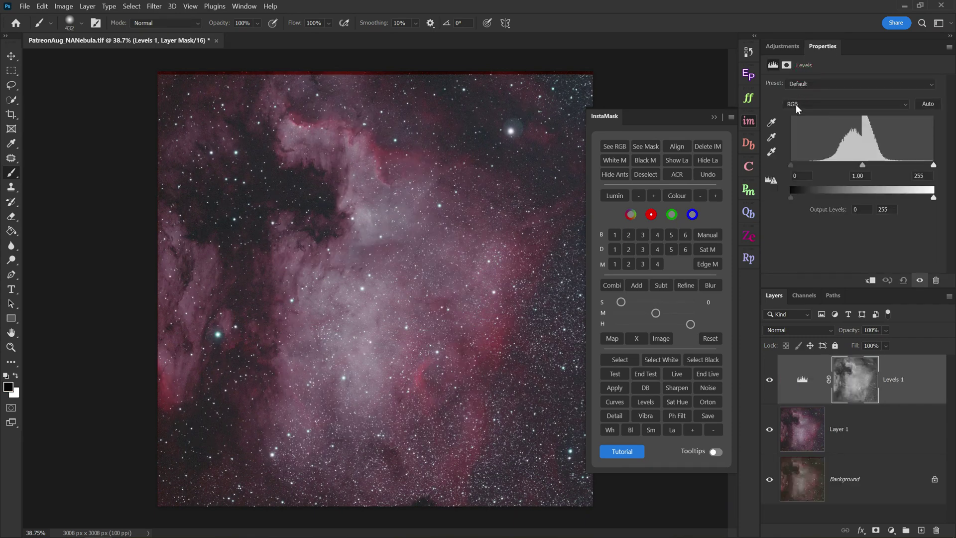
pyautogui.click(717, 116)
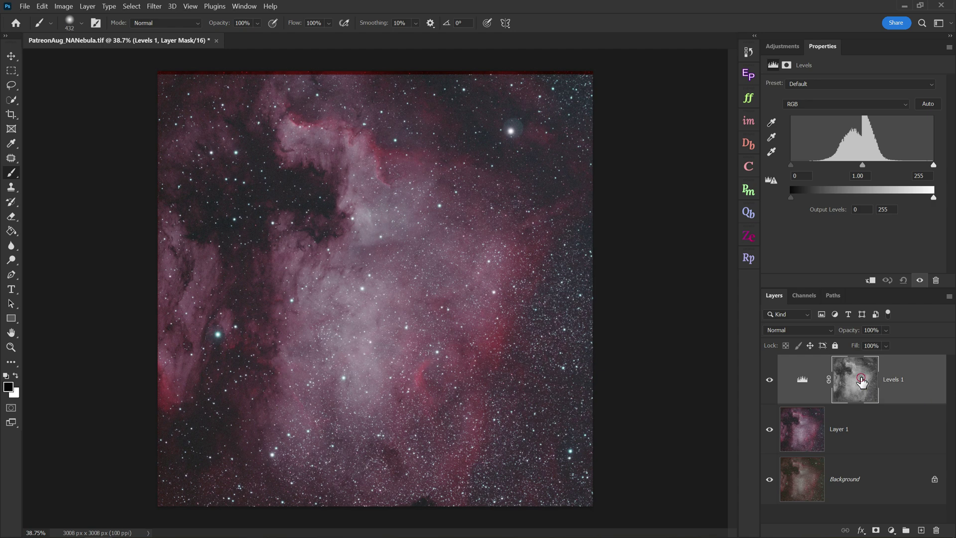
pyautogui.keyDown('alt'); pyautogui.click(862, 381); pyautogui.keyUp('alt')
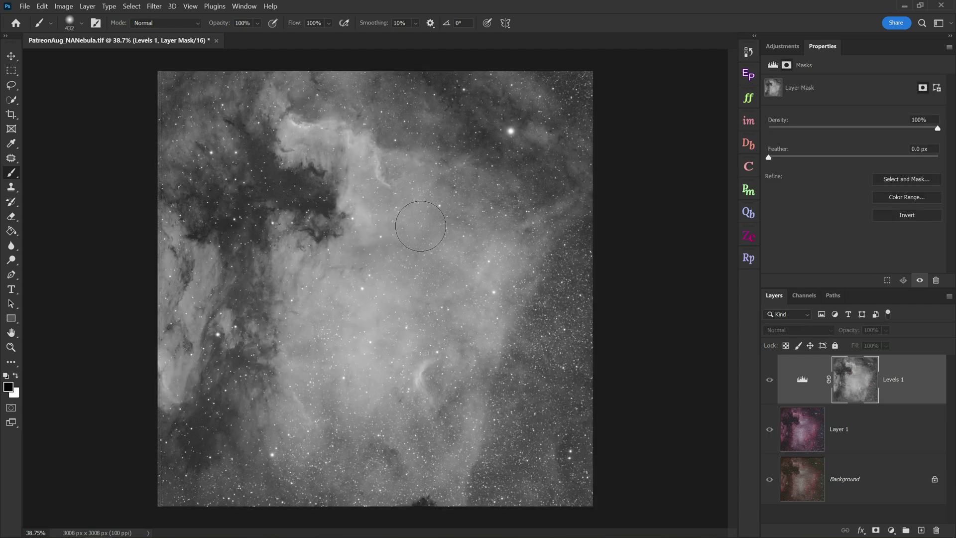
pyautogui.click(805, 379)
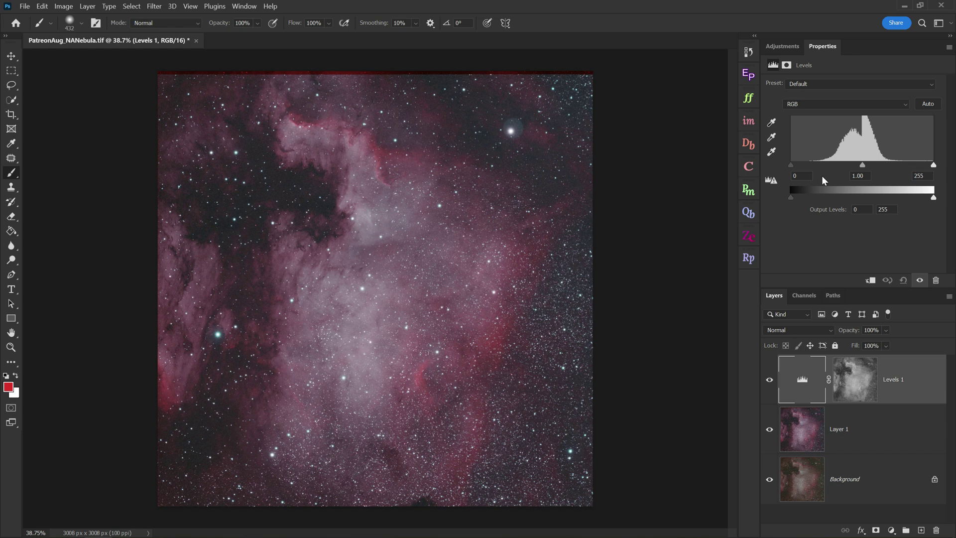
pyautogui.doubleClick(901, 378)
pyautogui.press('Return')
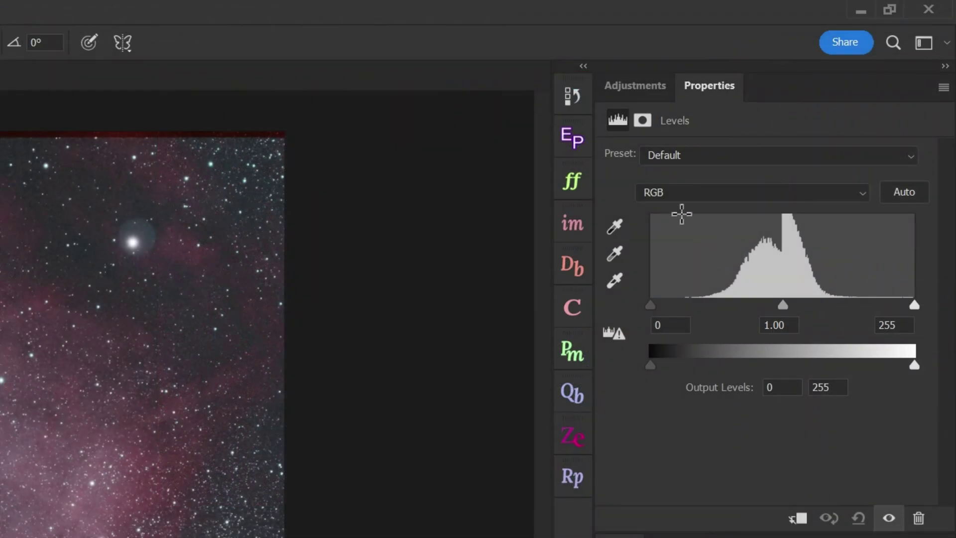
# Set the red channel input levels to 32, 0.72 and 210, toggling the layer to compare.
pyautogui.click(673, 194)
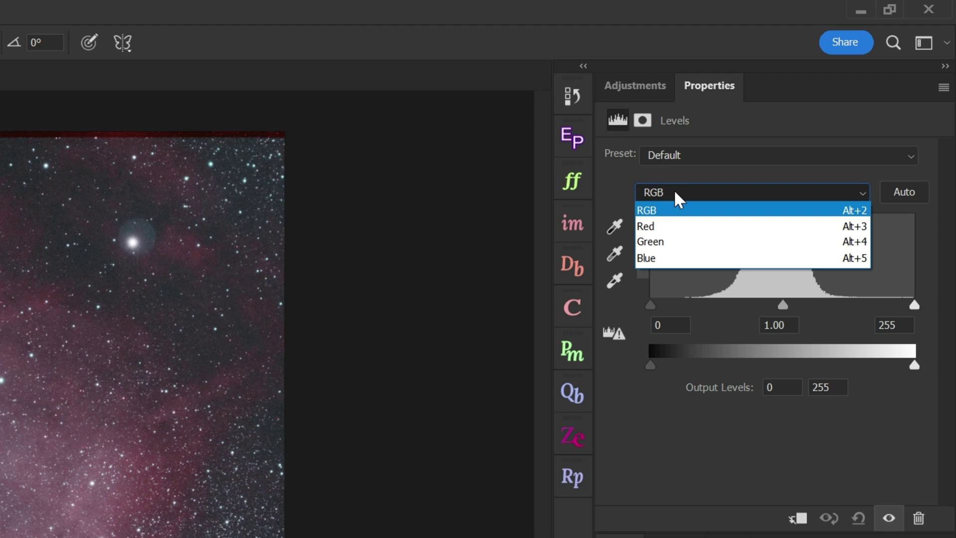
pyautogui.click(689, 230)
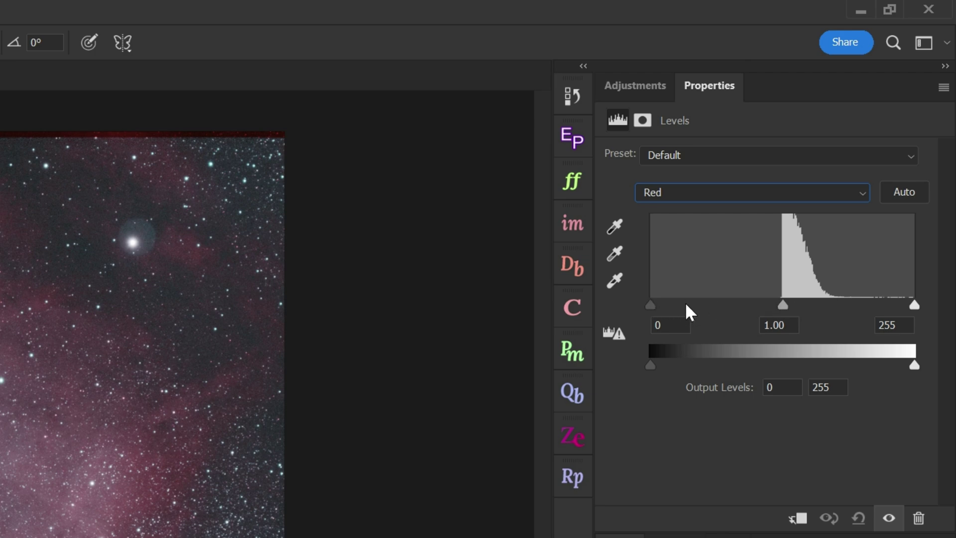
pyautogui.moveTo(783, 305); pyautogui.dragTo(816, 305)
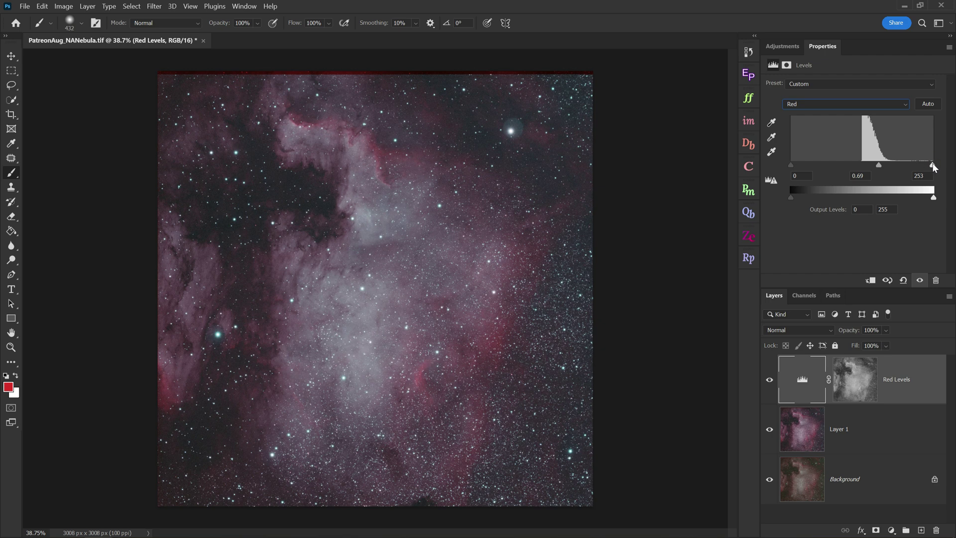
pyautogui.moveTo(932, 166); pyautogui.dragTo(909, 168)
pyautogui.moveTo(790, 166); pyautogui.dragTo(835, 168)
pyautogui.moveTo(909, 165); pyautogui.dragTo(900, 167)
pyautogui.moveTo(831, 168); pyautogui.dragTo(809, 165)
pyautogui.moveTo(898, 168); pyautogui.dragTo(908, 165)
pyautogui.click(769, 381)
pyautogui.click(769, 381)
pyautogui.click(769, 381)
pyautogui.click(768, 381)
# Experiment with composite RGB midtone, white and black points, reset black to 0, and return to Red.
pyautogui.click(820, 105)
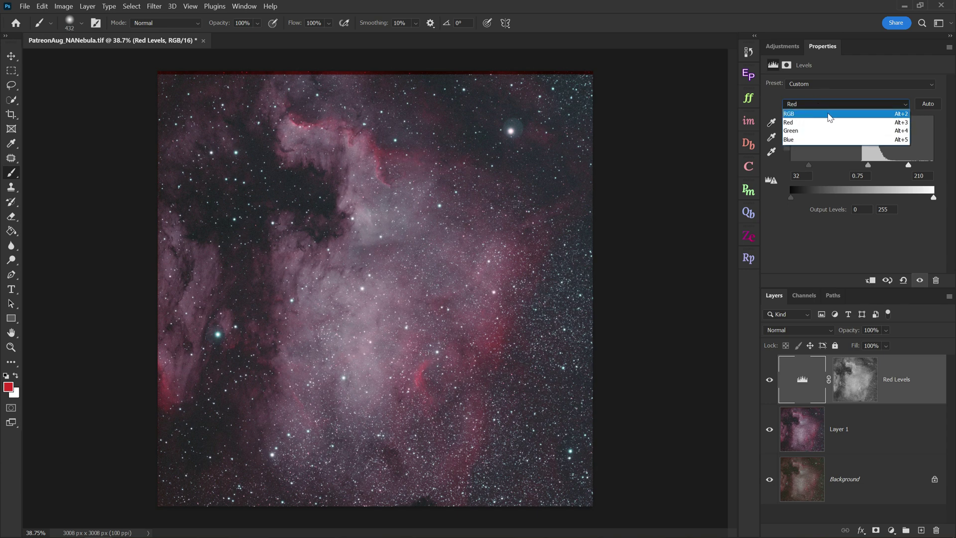
pyautogui.click(805, 115)
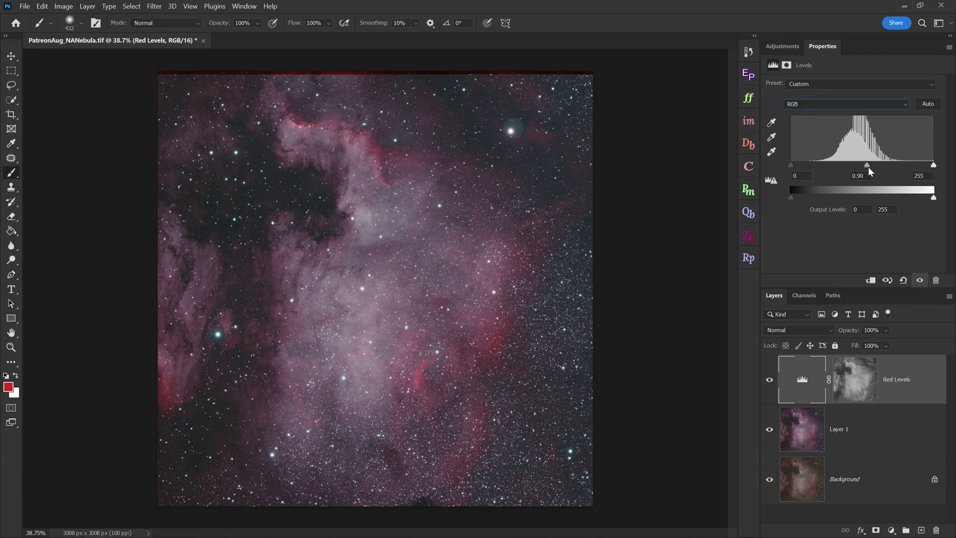
pyautogui.moveTo(862, 166); pyautogui.dragTo(855, 165)
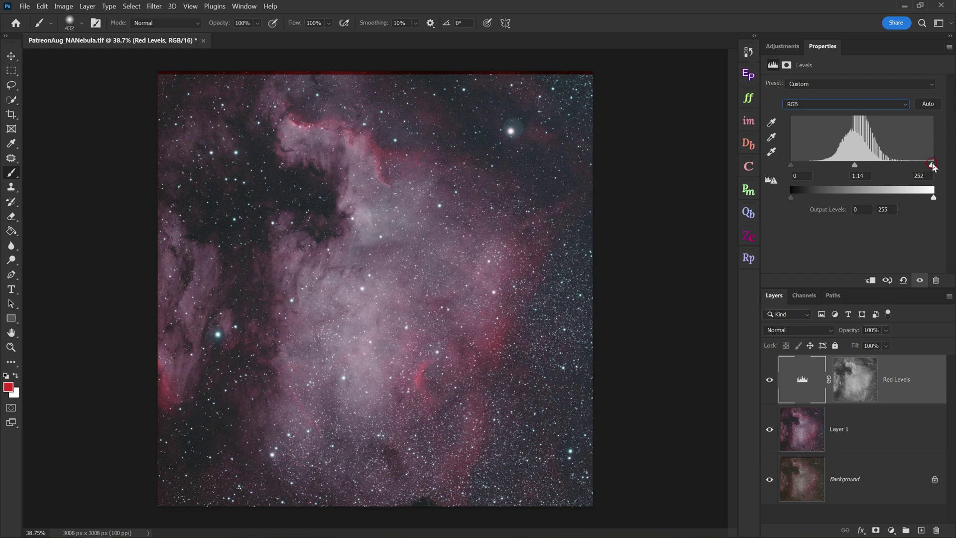
pyautogui.moveTo(932, 166)
pyautogui.mouseDown()
pyautogui.moveTo(917, 166)
pyautogui.moveTo(941, 169)
pyautogui.mouseUp()
pyautogui.moveTo(793, 164)
pyautogui.mouseDown()
pyautogui.moveTo(812, 163)
pyautogui.moveTo(781, 158)
pyautogui.mouseUp()
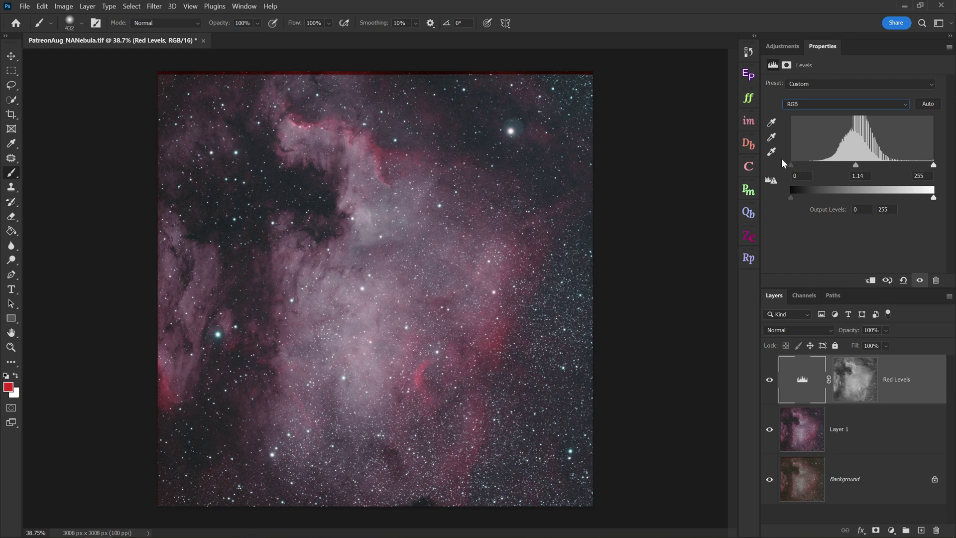
pyautogui.click(842, 104)
pyautogui.click(817, 124)
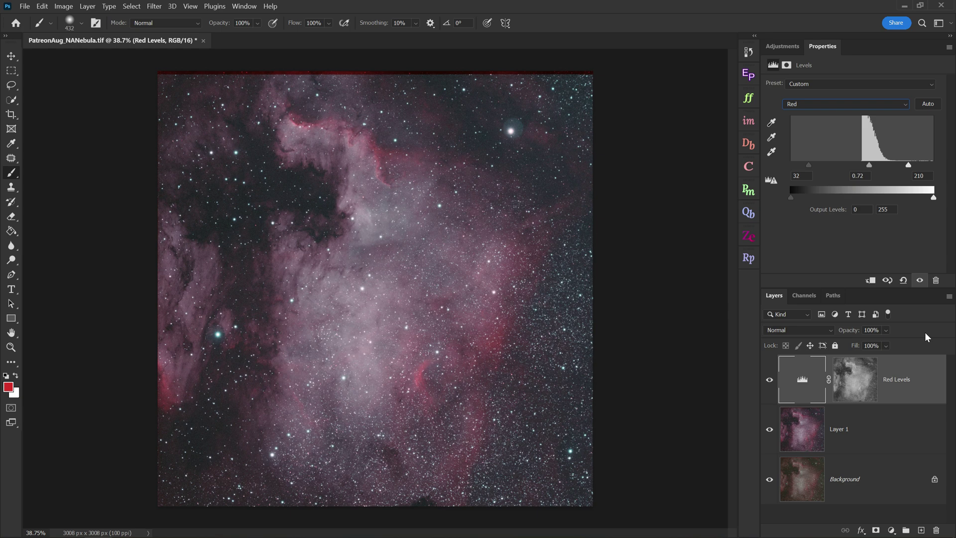
# Build an InstaMask brightness mask from the blue channel and load it as a selection.
pyautogui.click(748, 120)
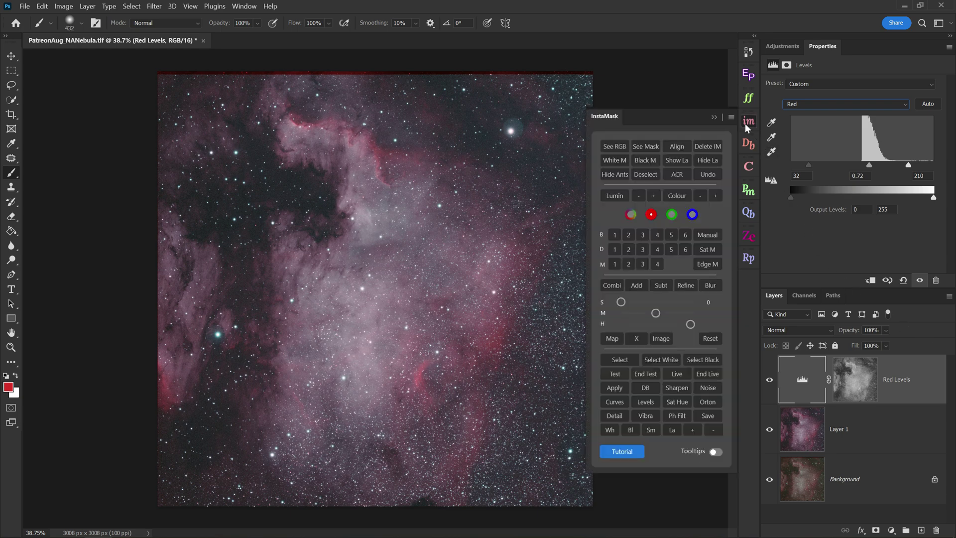
pyautogui.click(692, 215)
pyautogui.click(614, 236)
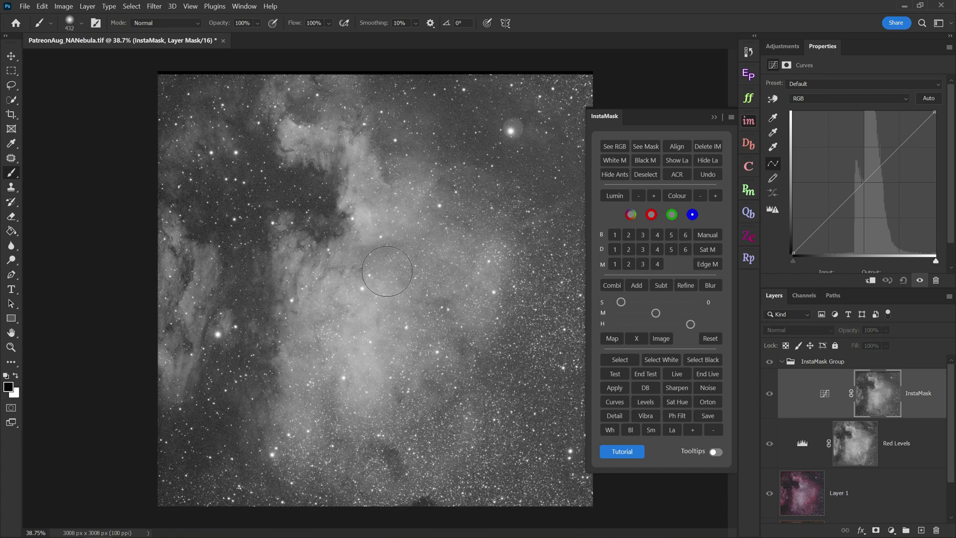
pyautogui.click(621, 359)
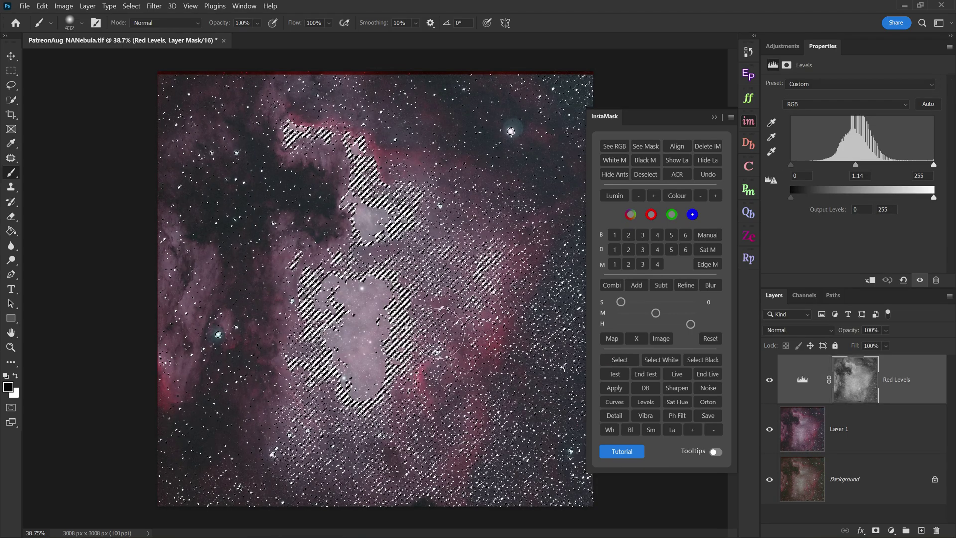
# Add a Levels layer masked by that selection, check its mask, and name it 'Blue Levels'.
pyautogui.click(787, 45)
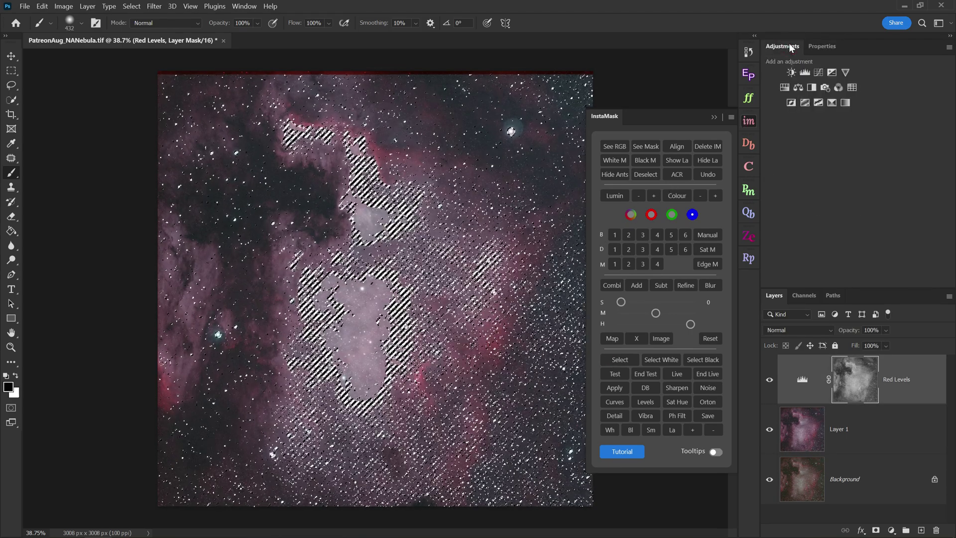
pyautogui.click(805, 74)
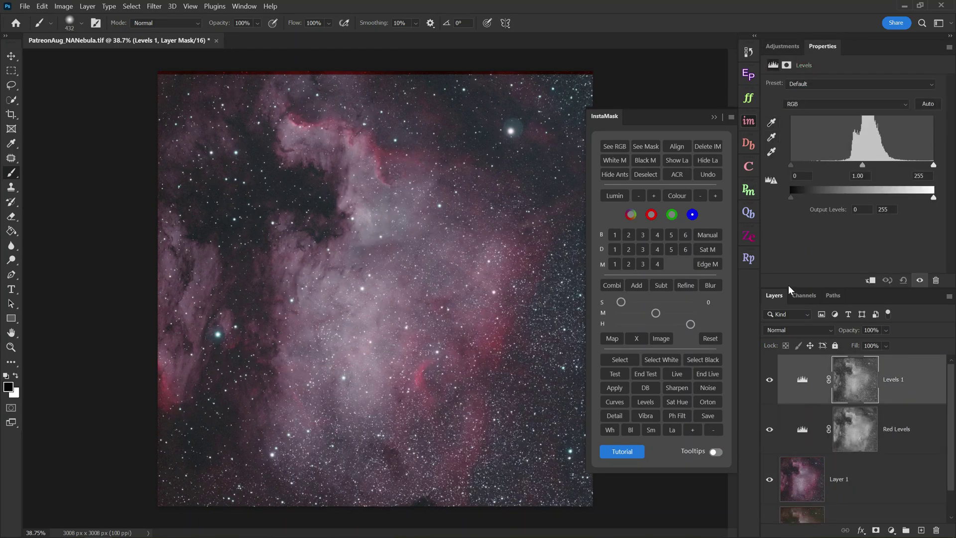
pyautogui.keyDown('alt'); pyautogui.click(858, 394); pyautogui.keyUp('alt')
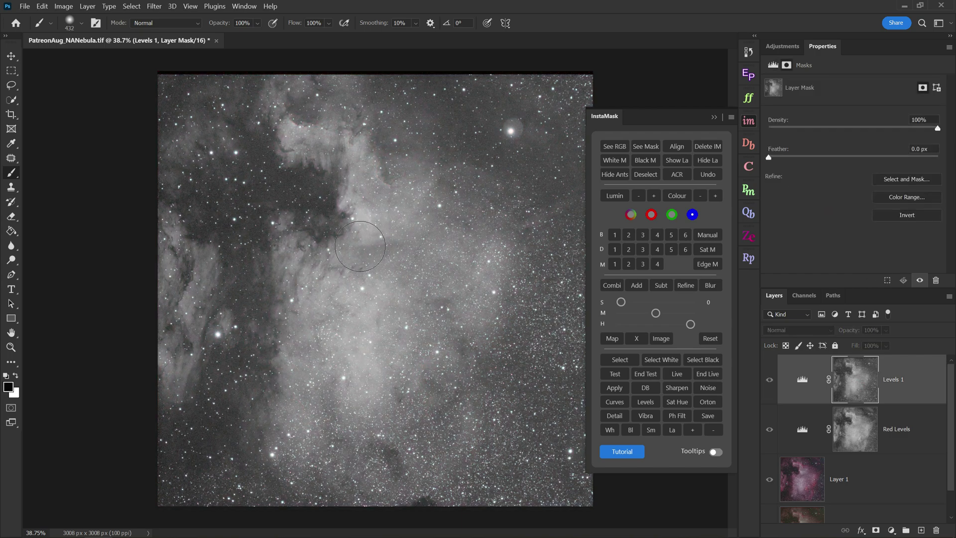
pyautogui.click(898, 385)
pyautogui.doubleClick(900, 383)
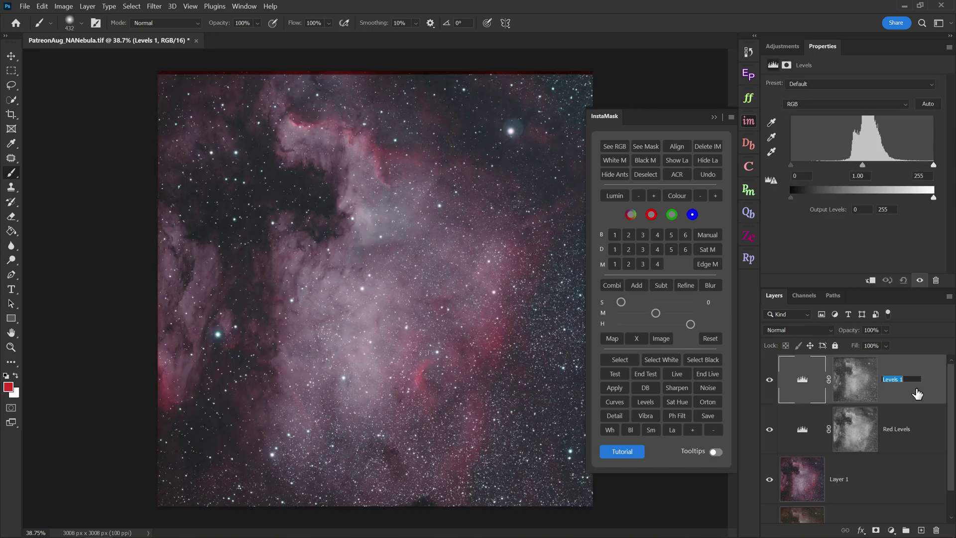
pyautogui.write('Blue Levels')
# Confirm the Blue Levels name and set its blue channel input levels to 19, 1.16 and 246.
pyautogui.press('Return')
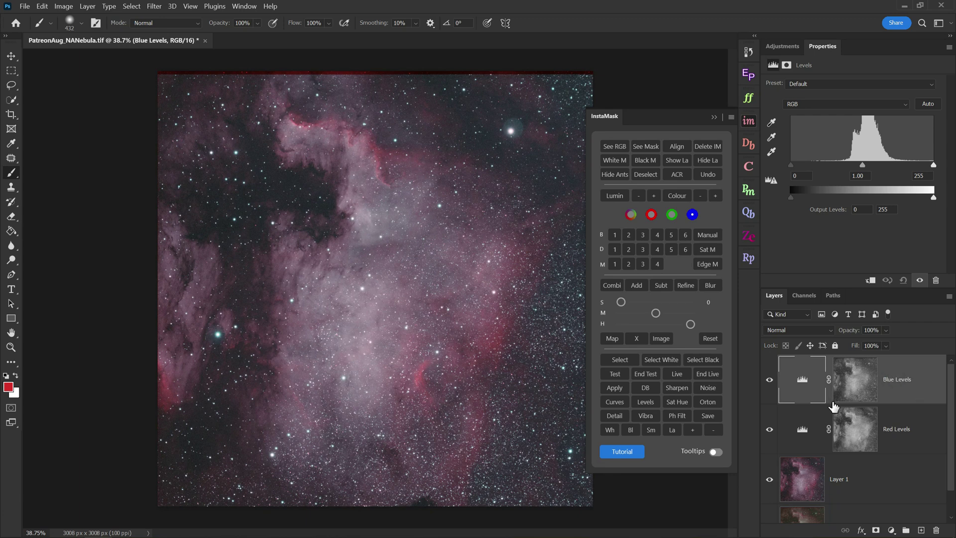
pyautogui.click(809, 104)
pyautogui.click(811, 139)
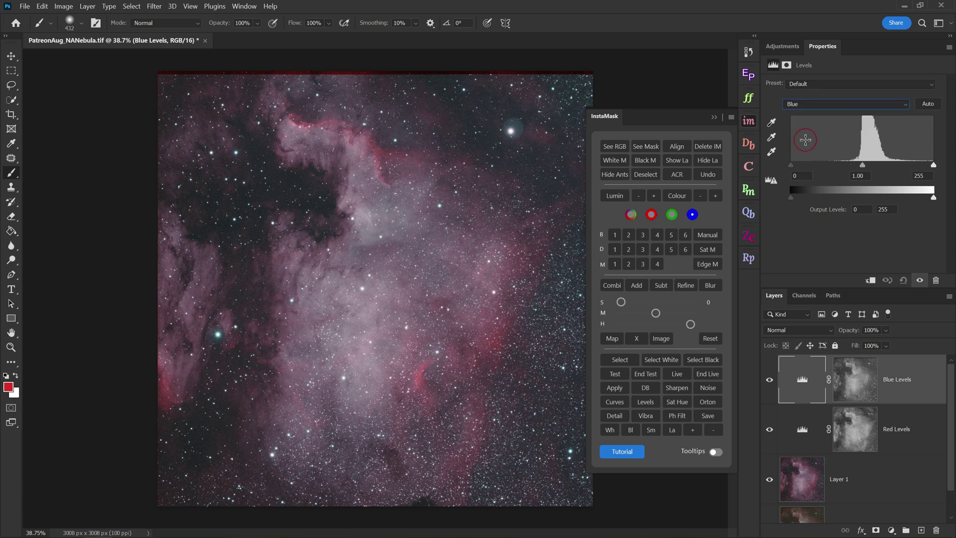
pyautogui.click(714, 117)
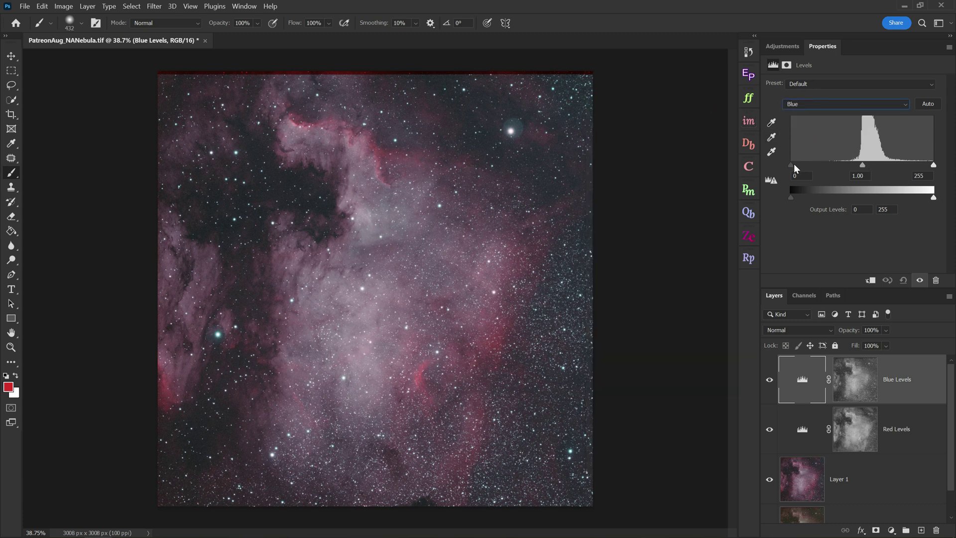
pyautogui.moveTo(792, 164)
pyautogui.mouseDown()
pyautogui.moveTo(806, 165)
pyautogui.moveTo(787, 165)
pyautogui.mouseUp()
pyautogui.moveTo(855, 164); pyautogui.dragTo(855, 165)
pyautogui.moveTo(933, 164); pyautogui.dragTo(929, 165)
# Pull the composite white point to 230 and set the red channel black point to 8, white 255.
pyautogui.click(826, 104)
pyautogui.click(822, 114)
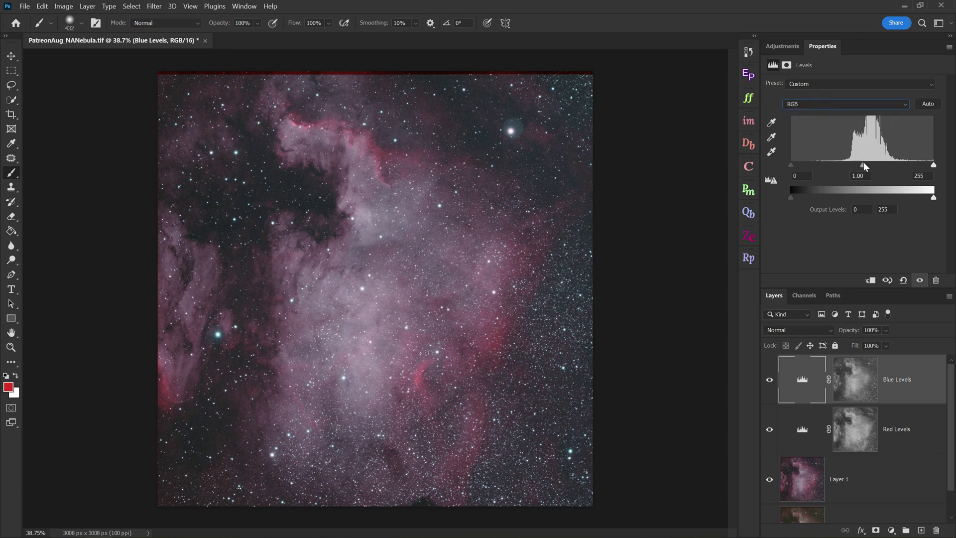
pyautogui.moveTo(932, 164); pyautogui.dragTo(918, 163)
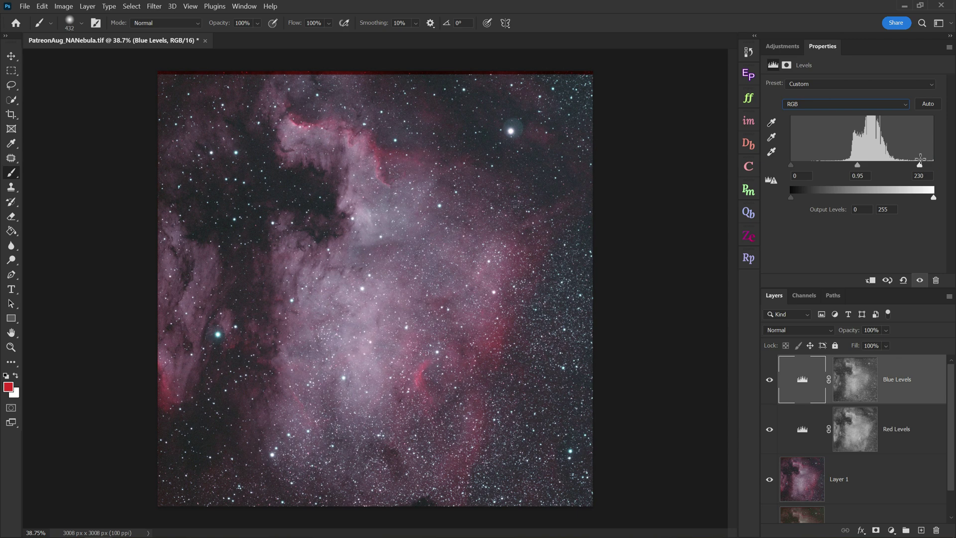
pyautogui.click(842, 104)
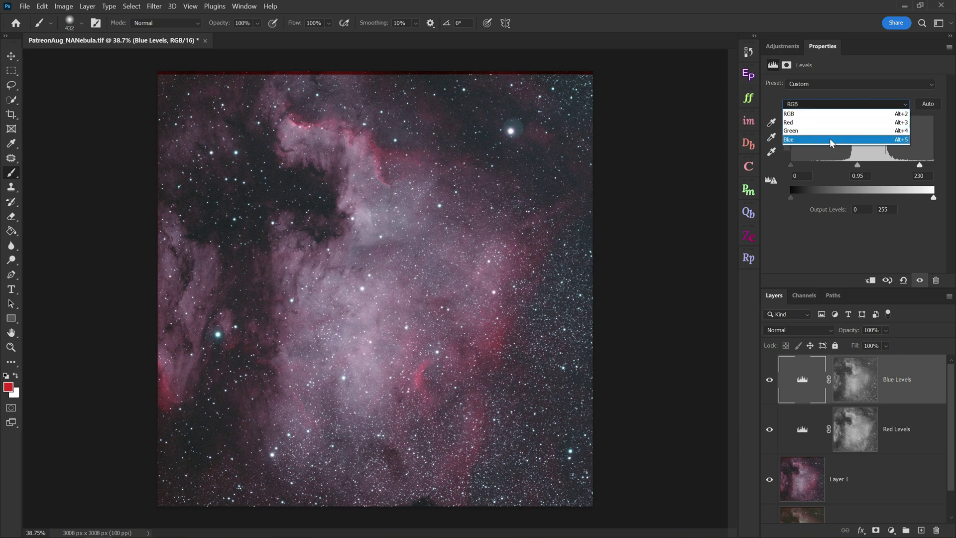
pyautogui.click(830, 122)
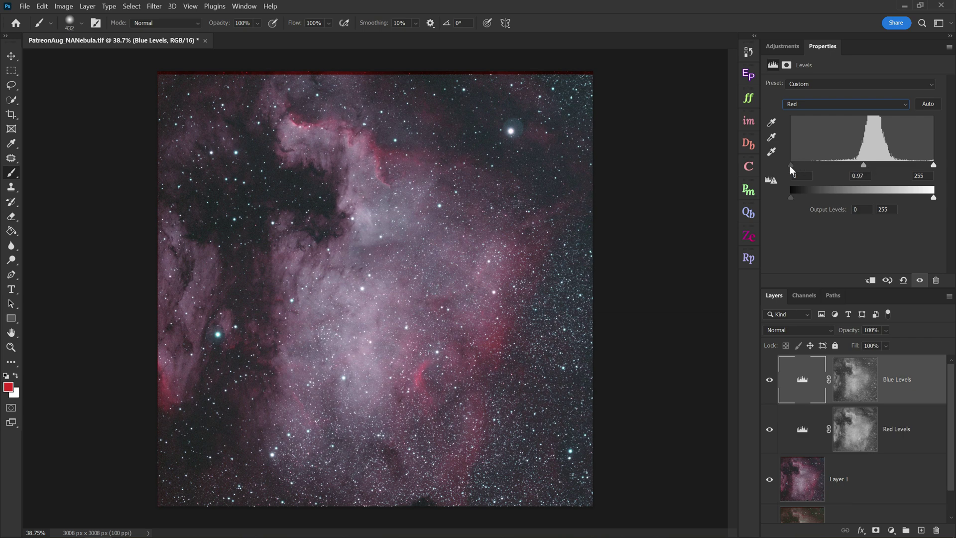
pyautogui.moveTo(803, 168); pyautogui.dragTo(795, 169)
pyautogui.moveTo(922, 165); pyautogui.dragTo(933, 166)
pyautogui.click(819, 104)
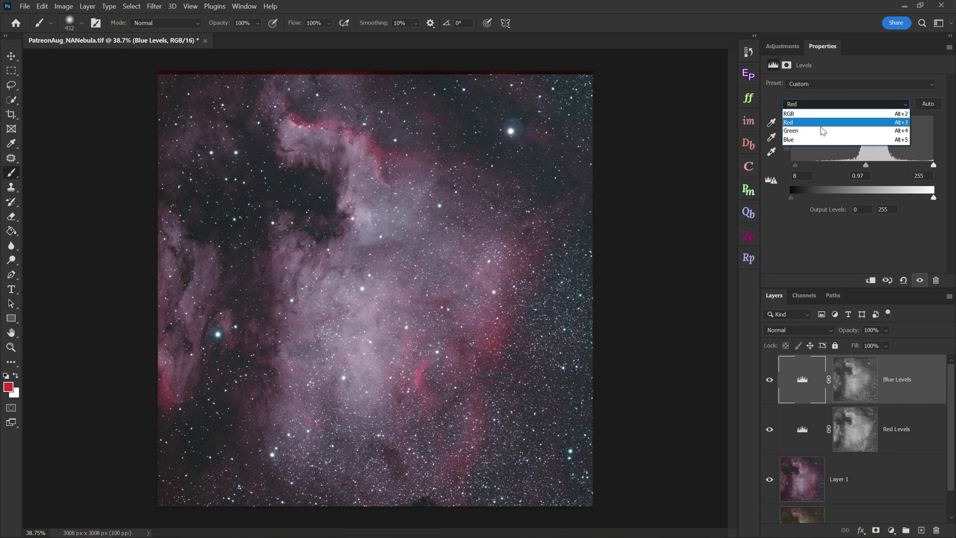
pyautogui.click(817, 122)
pyautogui.click(817, 105)
pyautogui.click(816, 131)
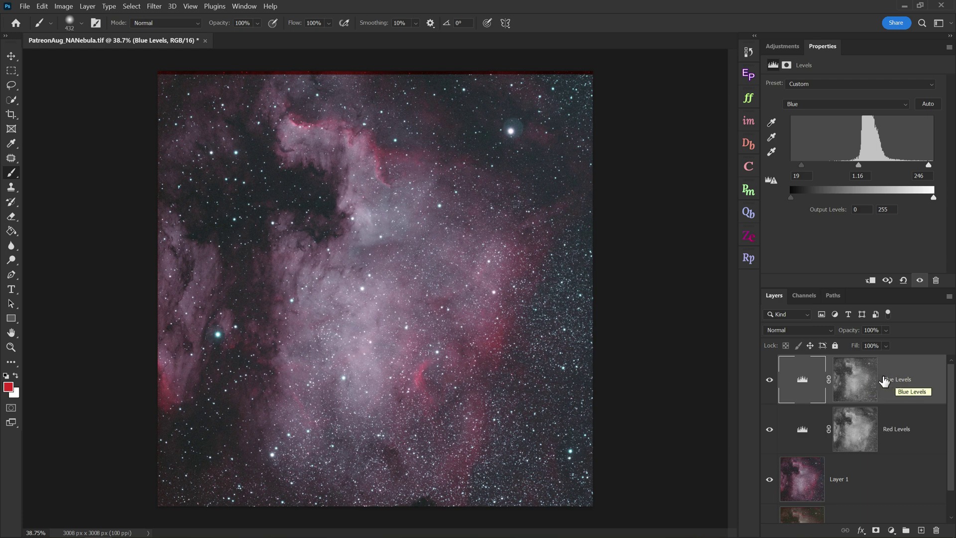
# Compare the image with and without both Levels layers, including up close on the nebula's dark edge.
pyautogui.moveTo(770, 382); pyautogui.dragTo(772, 434)
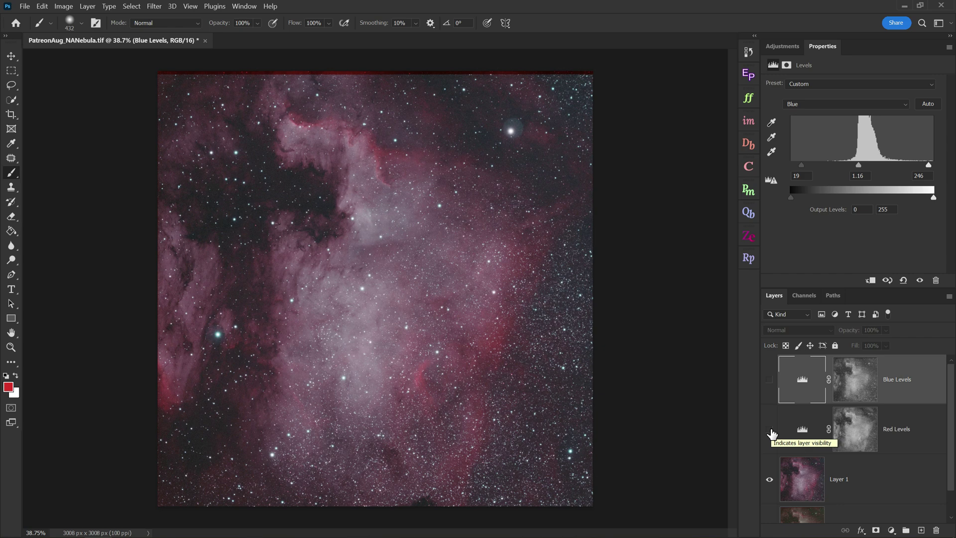
pyautogui.moveTo(772, 433); pyautogui.dragTo(770, 384)
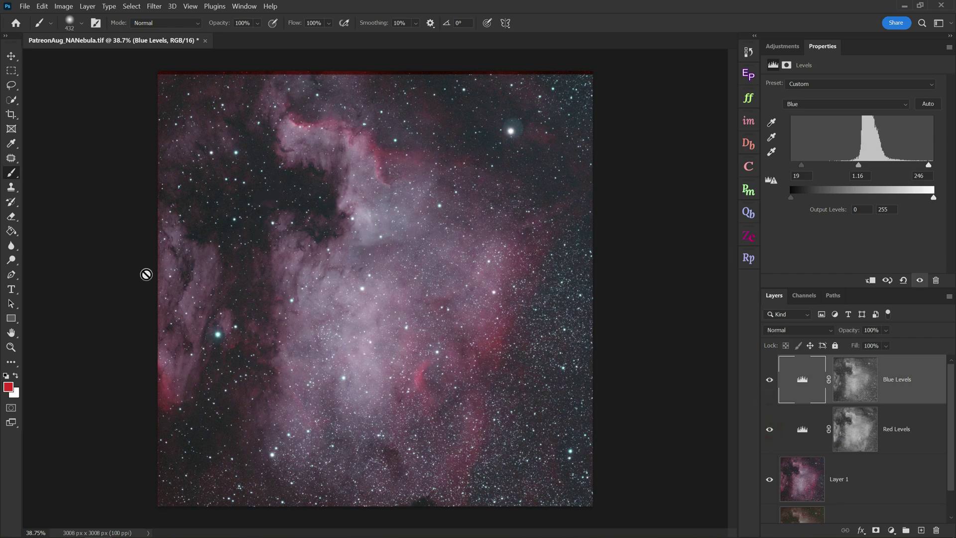
pyautogui.click(7, 350)
pyautogui.moveTo(362, 200); pyautogui.dragTo(399, 215)
pyautogui.moveTo(771, 383)
pyautogui.mouseDown()
pyautogui.moveTo(770, 435)
pyautogui.moveTo(769, 383)
pyautogui.mouseUp()
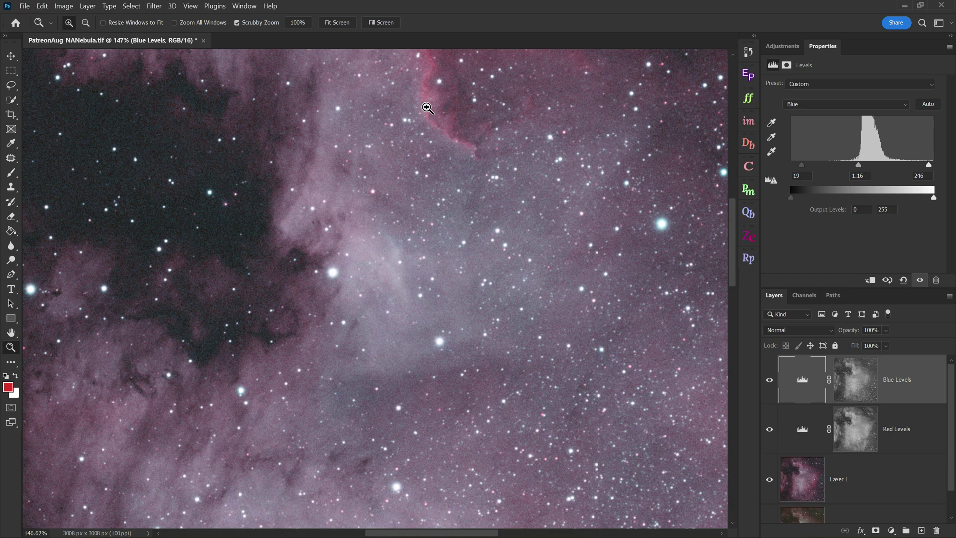
pyautogui.click(336, 22)
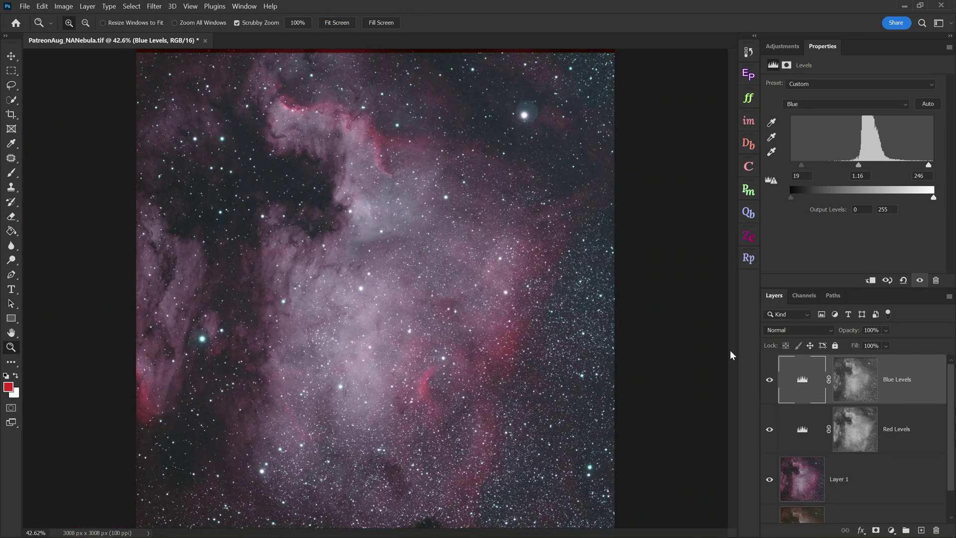
# Build an InstaMask brightness mask from the green channel and load it as a selection.
pyautogui.click(748, 120)
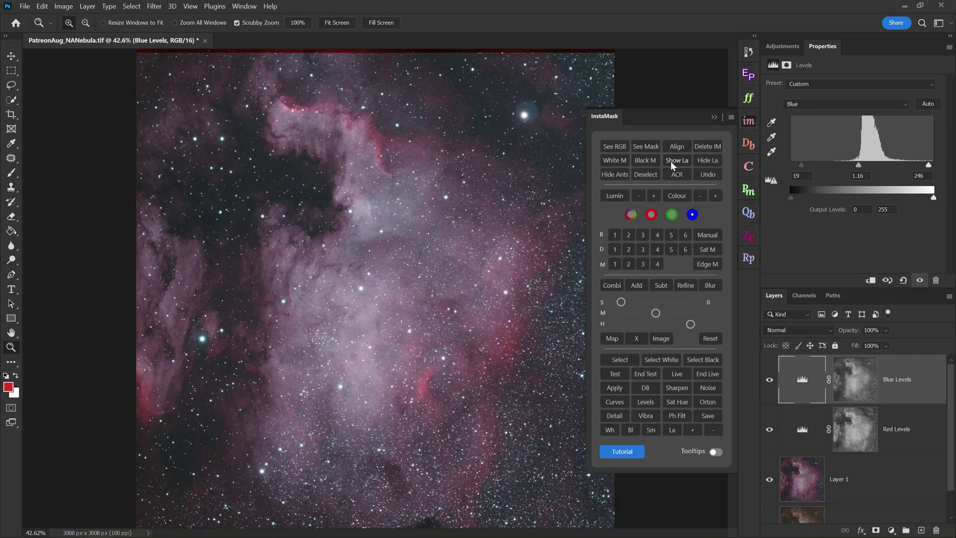
pyautogui.click(652, 216)
pyautogui.click(692, 215)
pyautogui.click(671, 215)
pyautogui.click(616, 236)
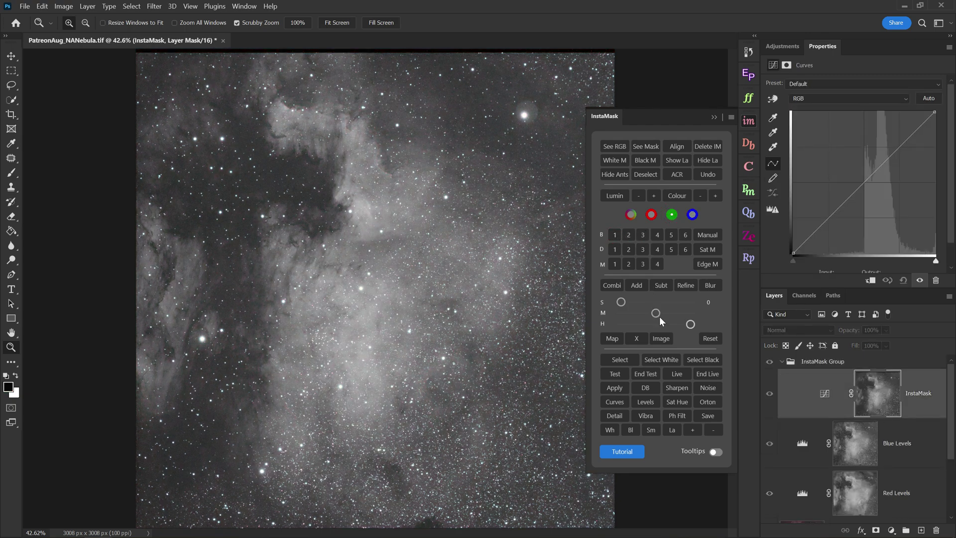
pyautogui.click(621, 359)
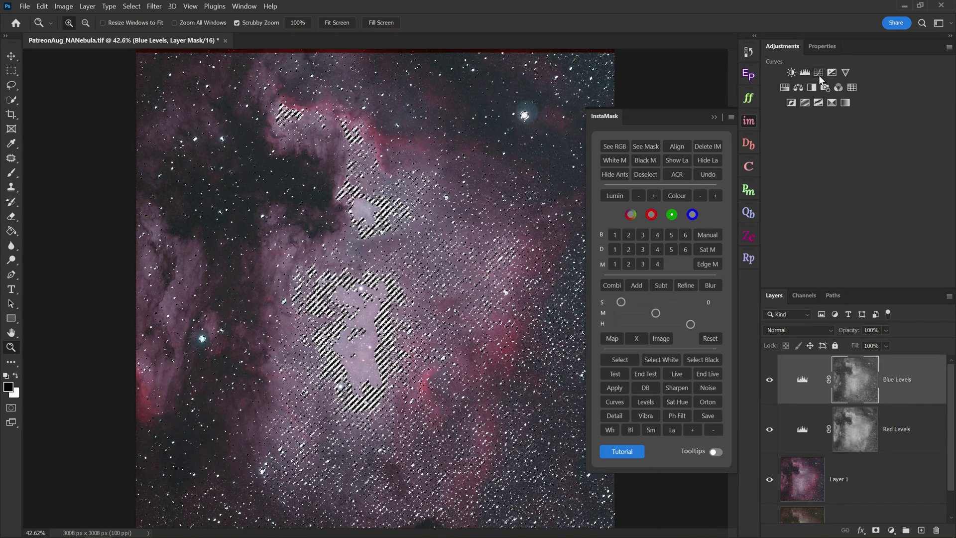
# Add a Curves layer masked by the selection and name it 'Green Curves'.
pyautogui.click(819, 74)
pyautogui.doubleClick(899, 384)
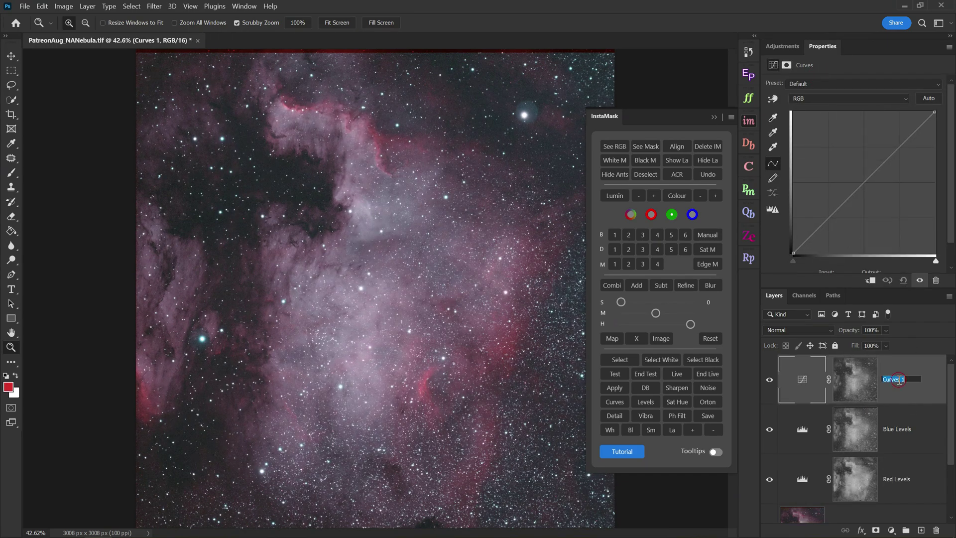
pyautogui.write('Gre')
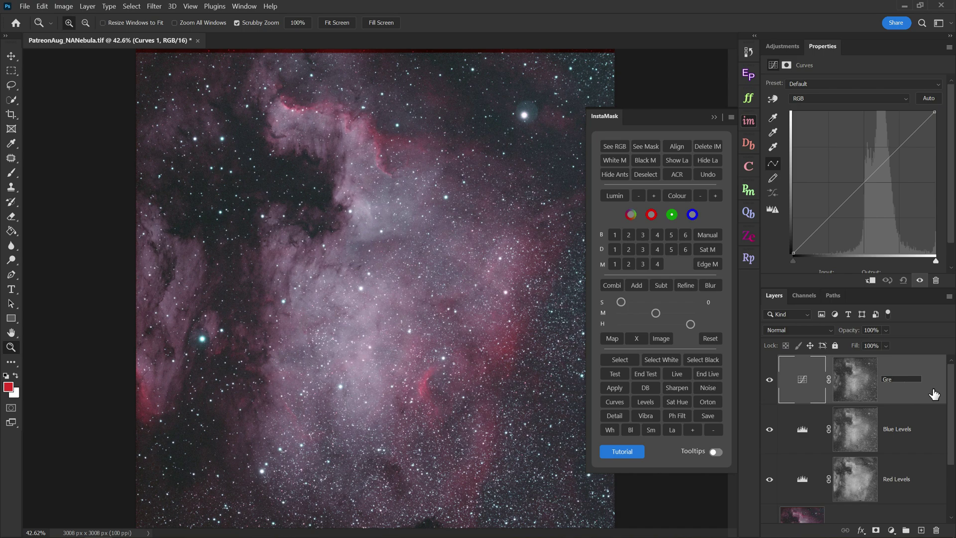
pyautogui.write('en Curves')
pyautogui.press('Return')
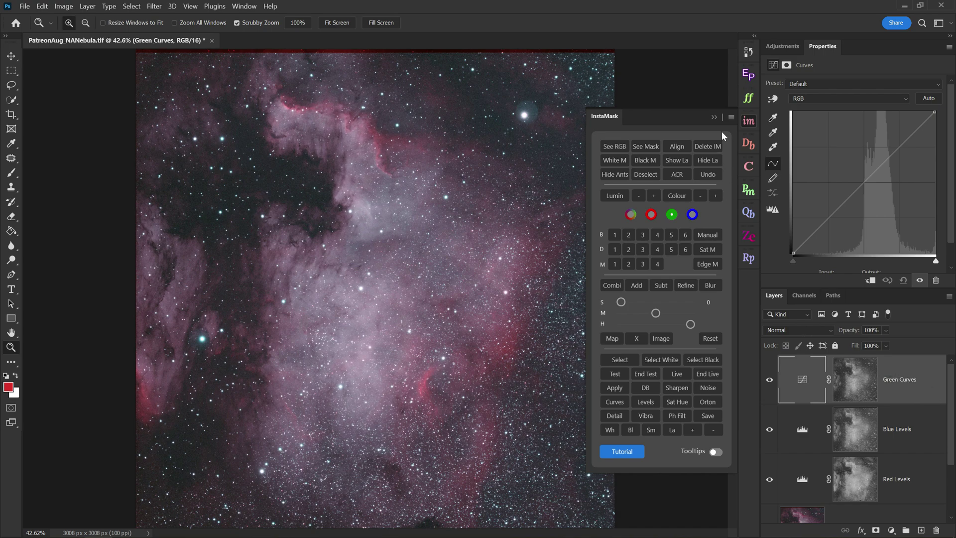
pyautogui.click(714, 117)
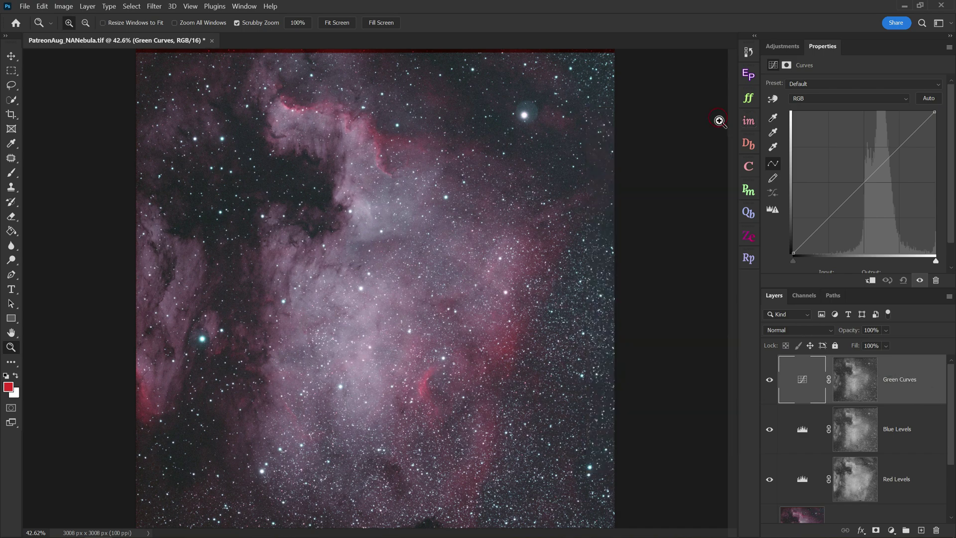
# Reshape the Green channel curve with an upper and lower point, then toggle the layer to compare.
pyautogui.click(837, 98)
pyautogui.click(824, 125)
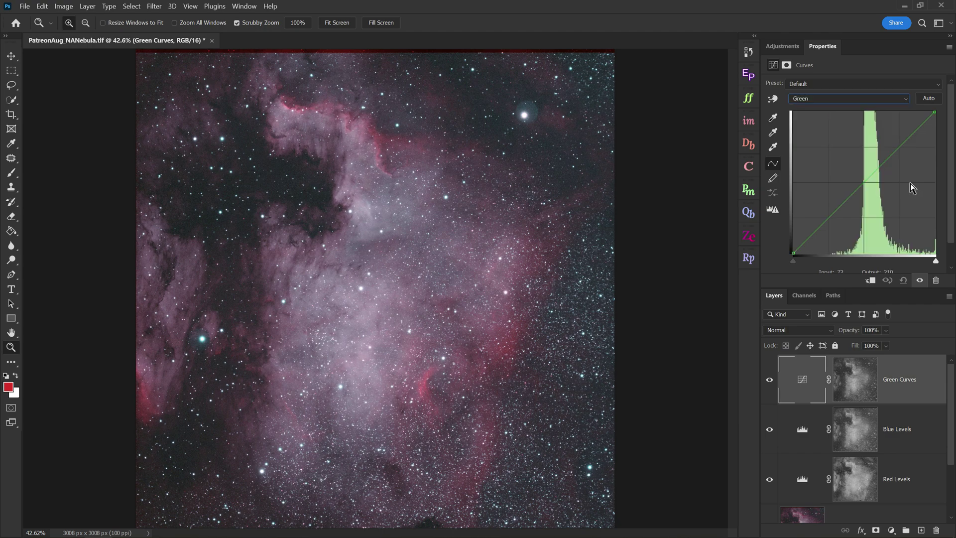
pyautogui.moveTo(875, 172); pyautogui.dragTo(867, 186)
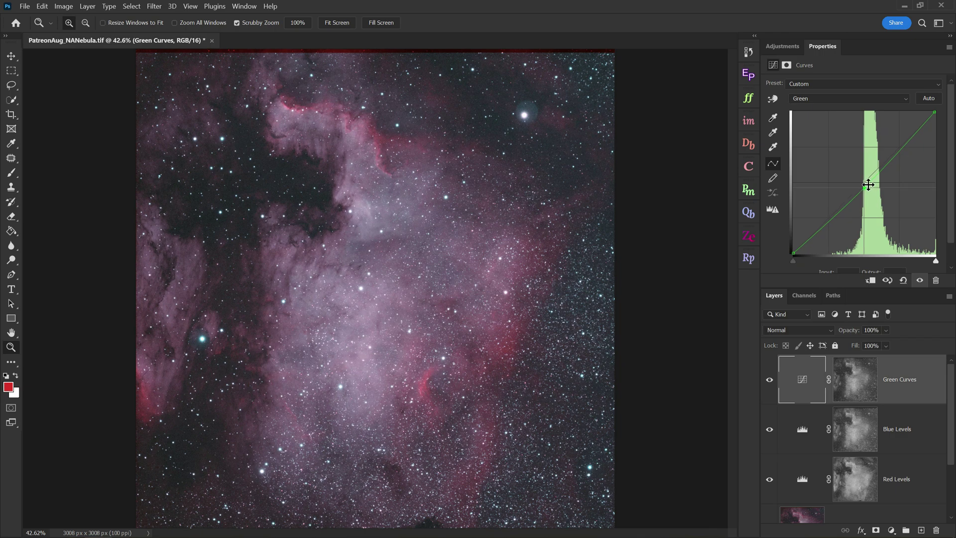
pyautogui.moveTo(888, 152); pyautogui.dragTo(891, 155)
pyautogui.moveTo(835, 220); pyautogui.dragTo(837, 222)
pyautogui.click(769, 380)
pyautogui.click(769, 380)
pyautogui.scroll(-1, 568, 248)
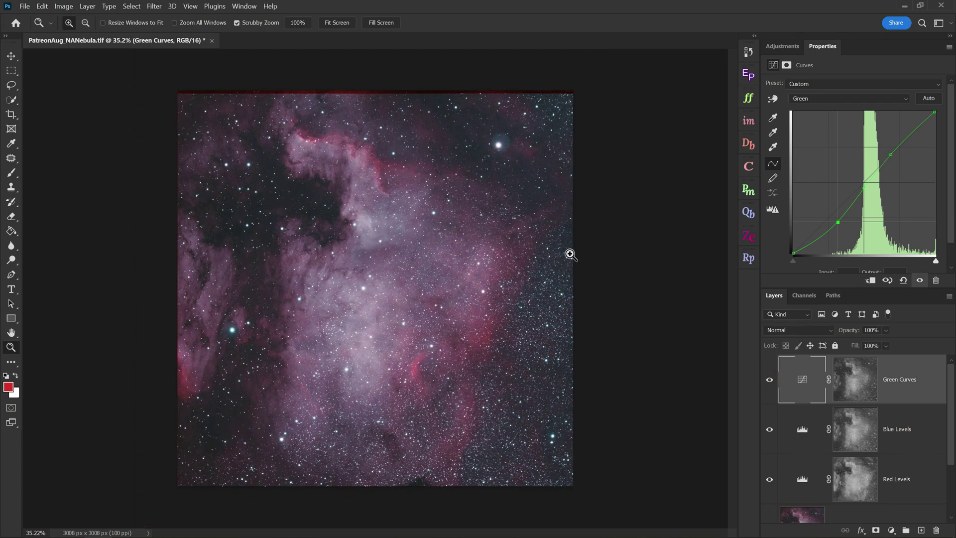
pyautogui.moveTo(770, 380)
pyautogui.mouseDown()
pyautogui.moveTo(770, 455)
pyautogui.moveTo(770, 380)
pyautogui.mouseUp()
pyautogui.click(784, 46)
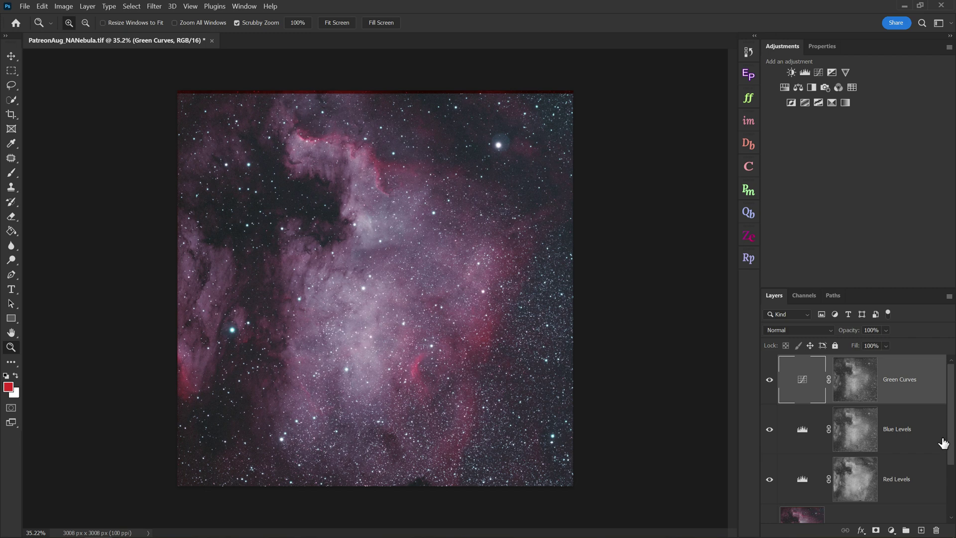
pyautogui.keyDown('shift'); pyautogui.click(918, 479); pyautogui.keyUp('shift')
pyautogui.hotkey('ctrl', 'e')
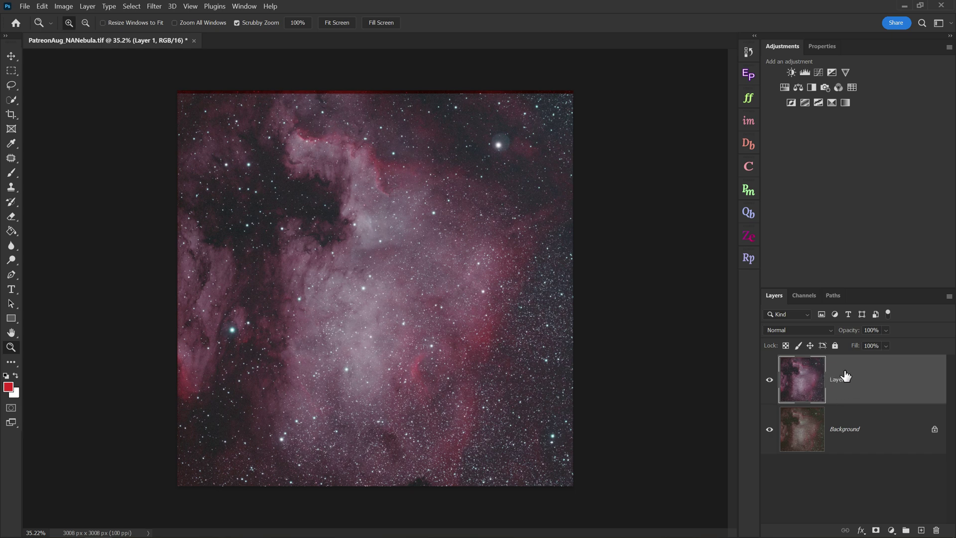
pyautogui.click(816, 72)
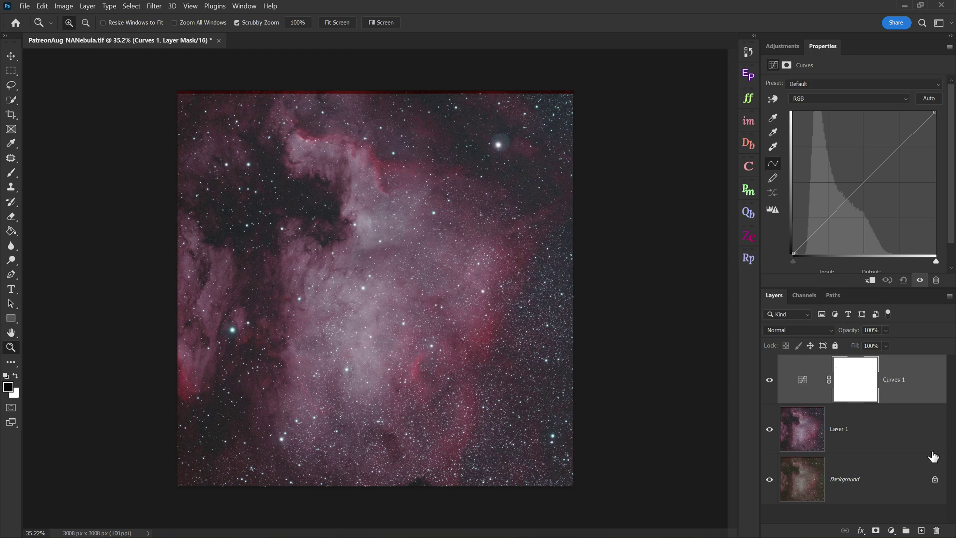
pyautogui.moveTo(828, 384); pyautogui.dragTo(936, 530)
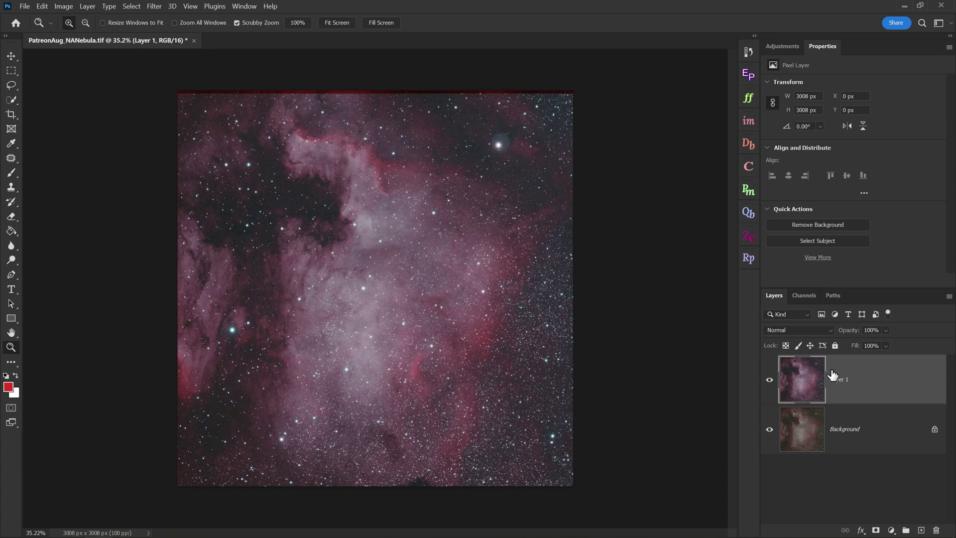
# Preview the colour channels, then select the whole Red channel image for copying.
pyautogui.click(807, 295)
pyautogui.click(801, 337)
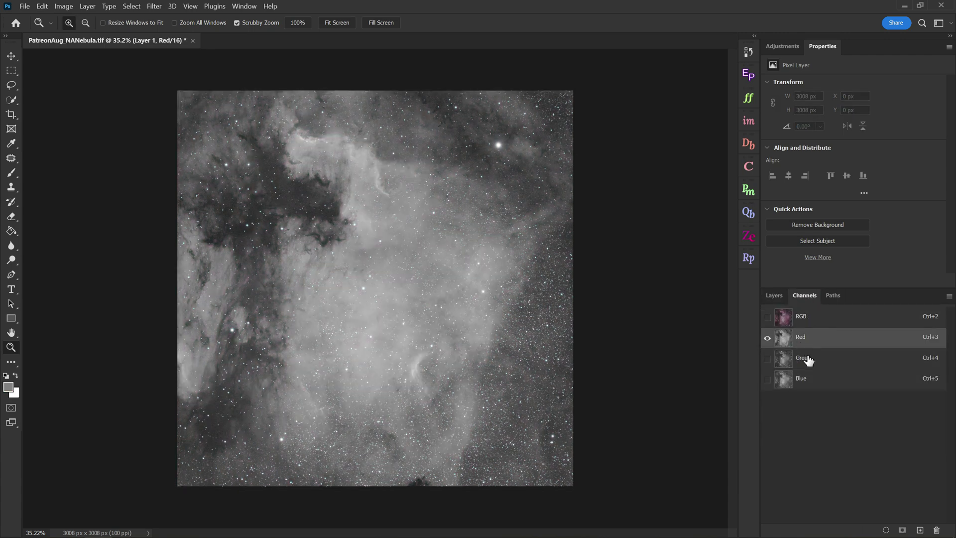
pyautogui.click(808, 358)
pyautogui.click(810, 381)
pyautogui.click(810, 341)
pyautogui.keyDown('ctrl'); pyautogui.click(879, 368); pyautogui.keyUp('ctrl')
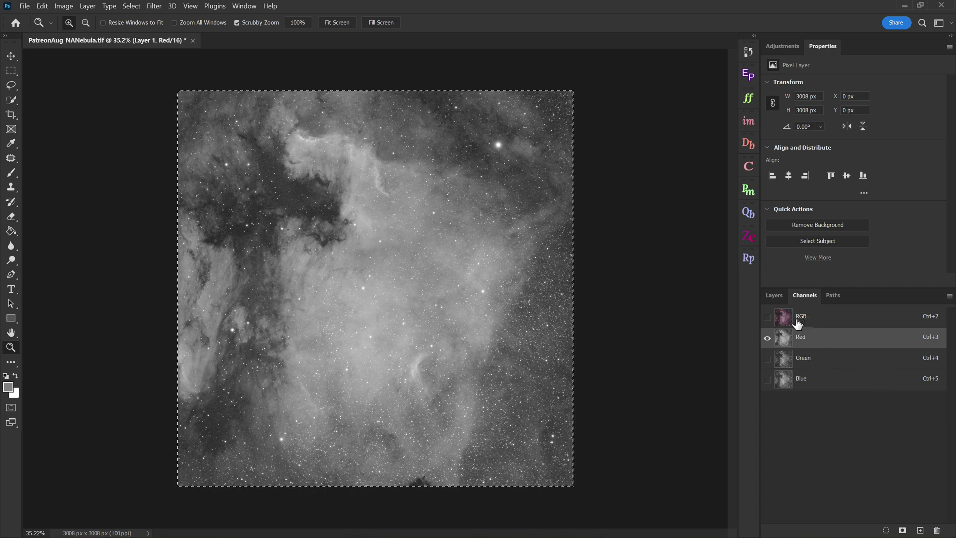
# Add a new layer named Red above Layer 1 and paste the red channel into it.
pyautogui.click(817, 324)
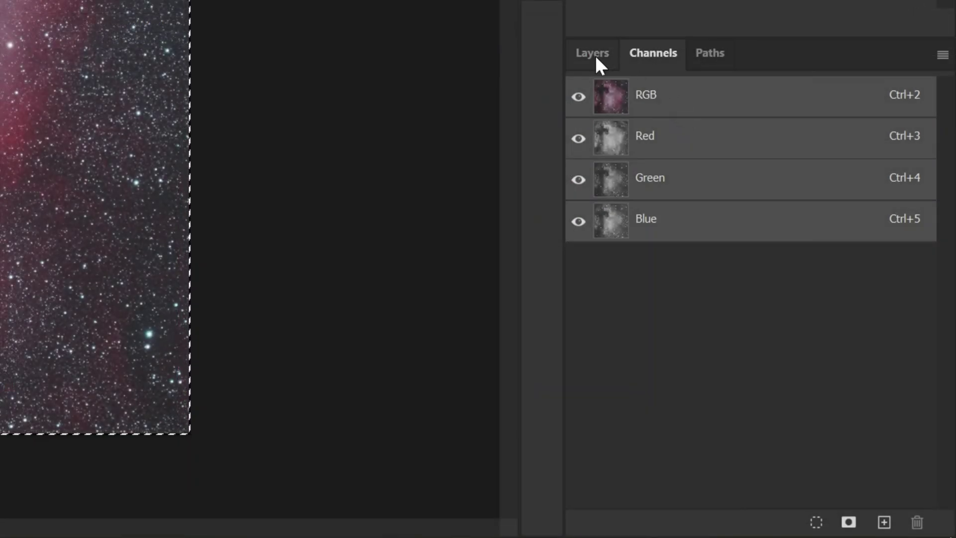
pyautogui.click(595, 55)
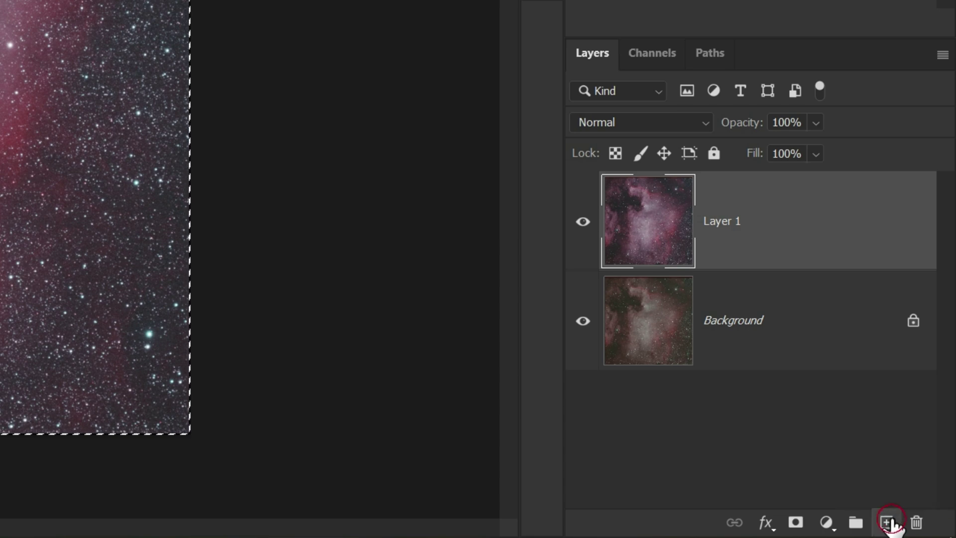
pyautogui.click(892, 523)
pyautogui.doubleClick(729, 223)
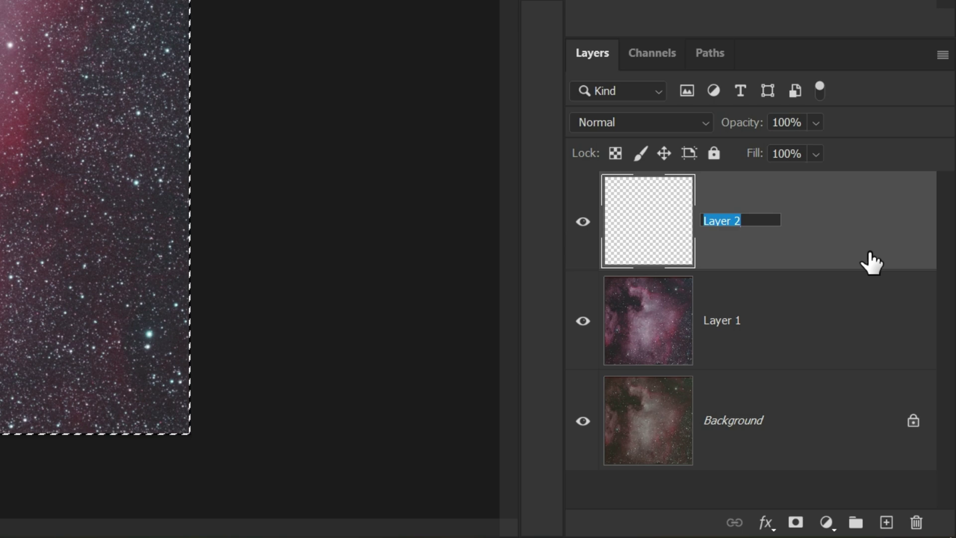
pyautogui.write('Red')
pyautogui.press('Return')
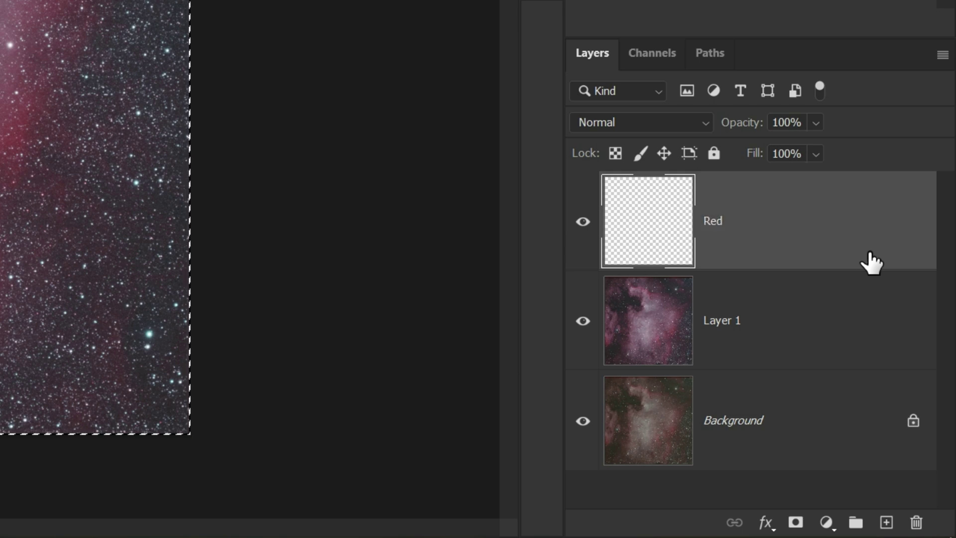
pyautogui.hotkey('ctrl', 'v')
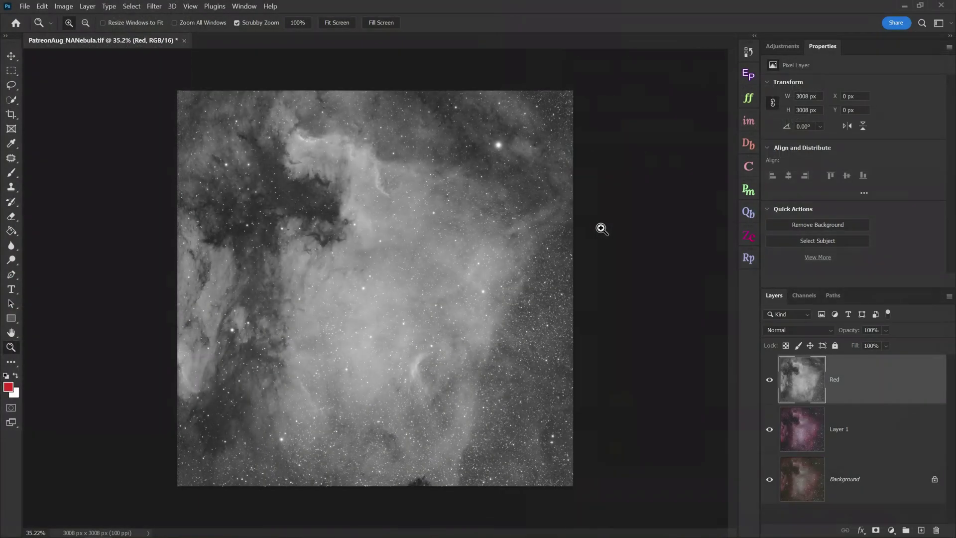
# Add a Levels adjustment layer above Red and target its Levels 1 mask.
pyautogui.click(782, 46)
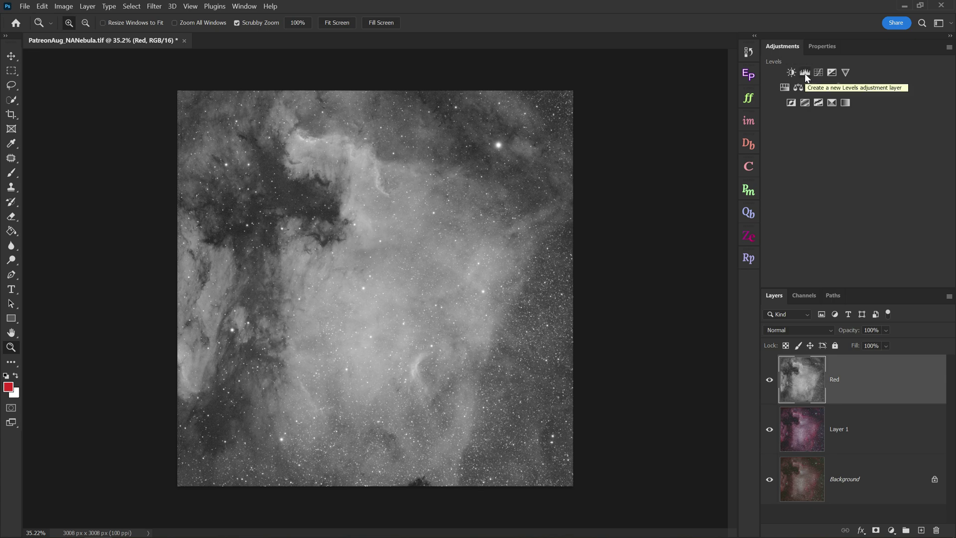
pyautogui.click(805, 73)
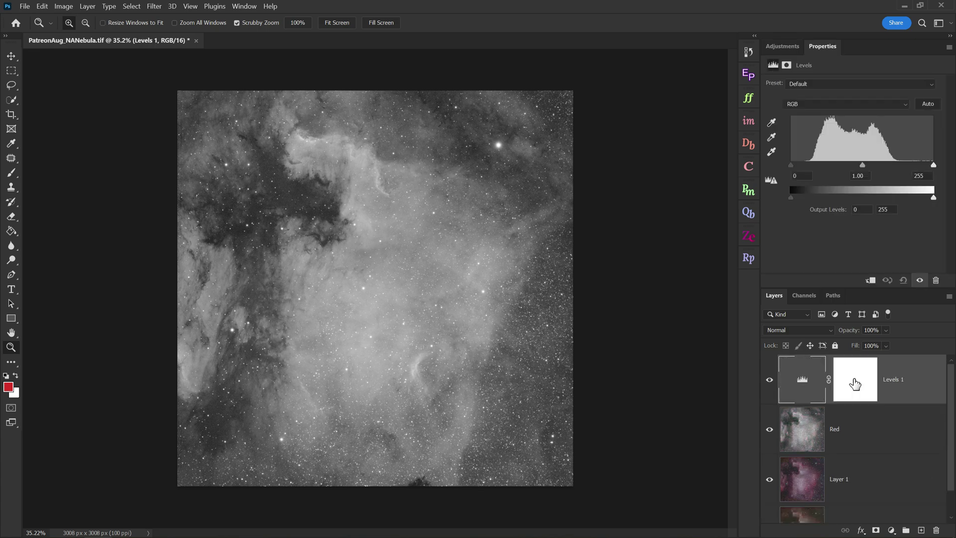
pyautogui.click(805, 423)
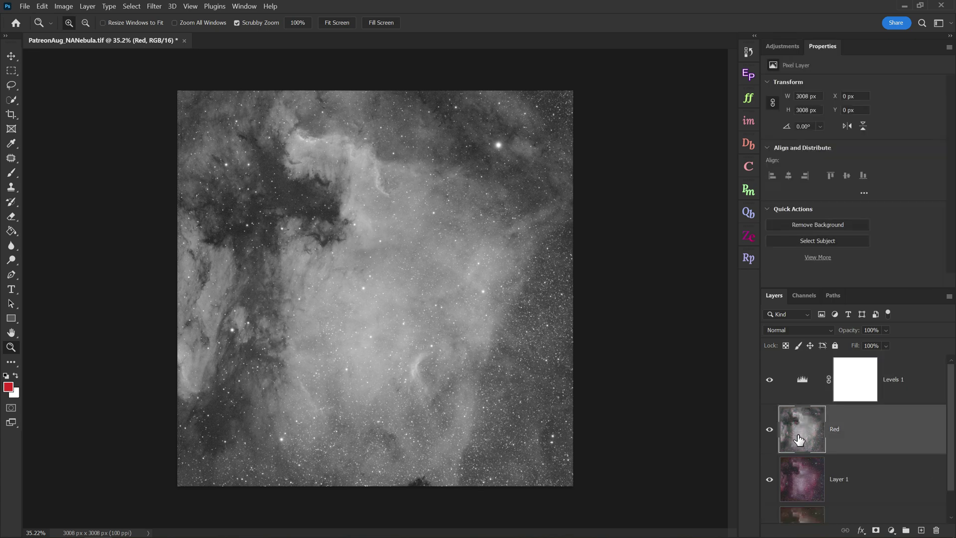
pyautogui.click(862, 374)
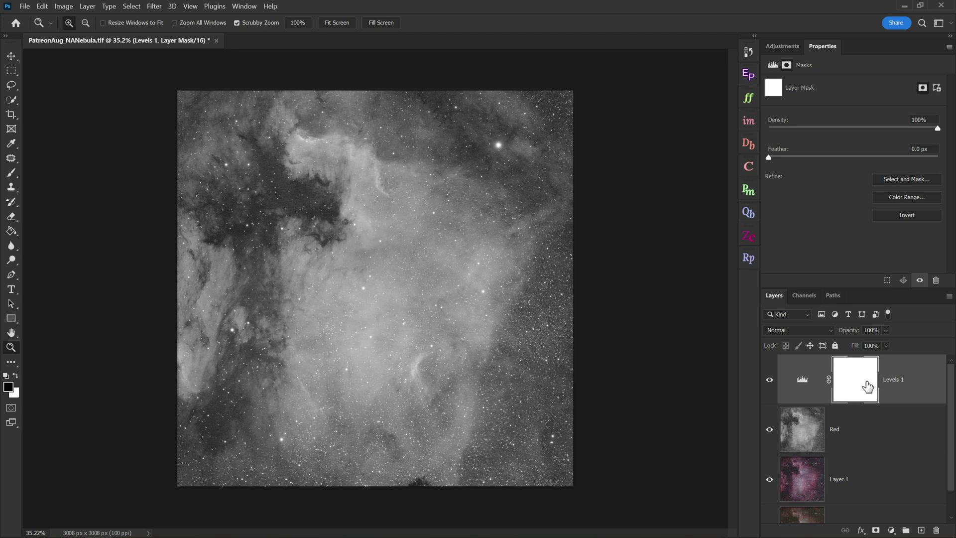
# Fill the Levels 1 mask with the greyscale red image using Apply Image.
pyautogui.click(64, 6)
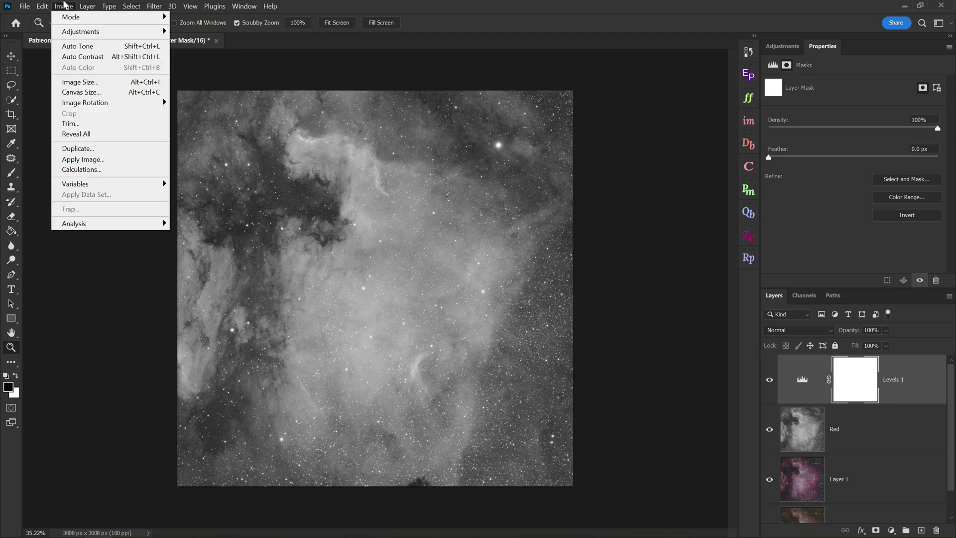
pyautogui.click(99, 160)
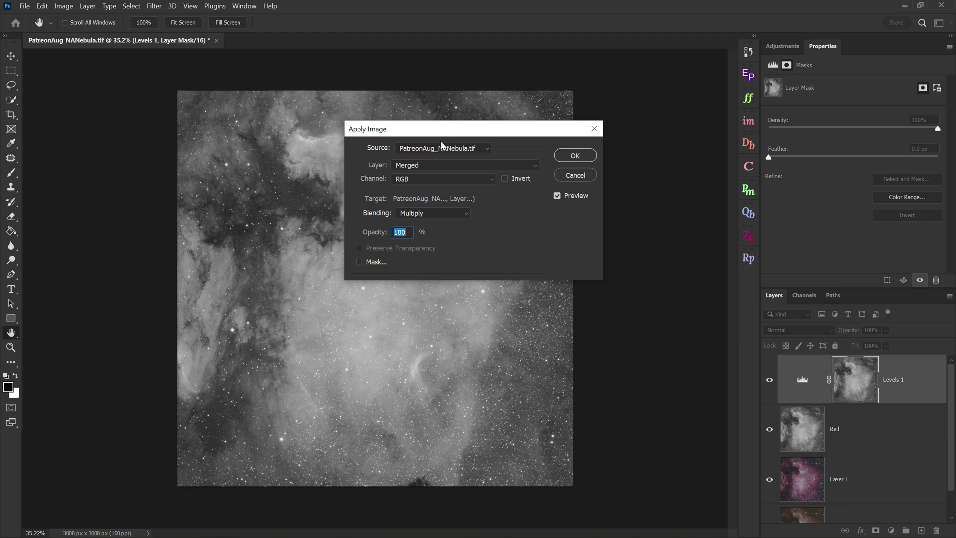
pyautogui.click(573, 155)
pyautogui.press('z')
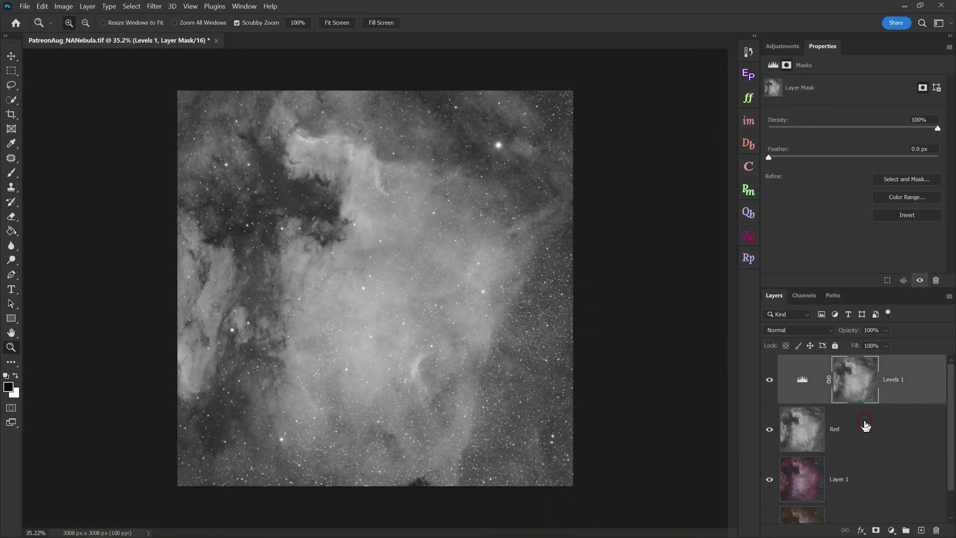
# Hide and delete the Red layer.
pyautogui.click(864, 424)
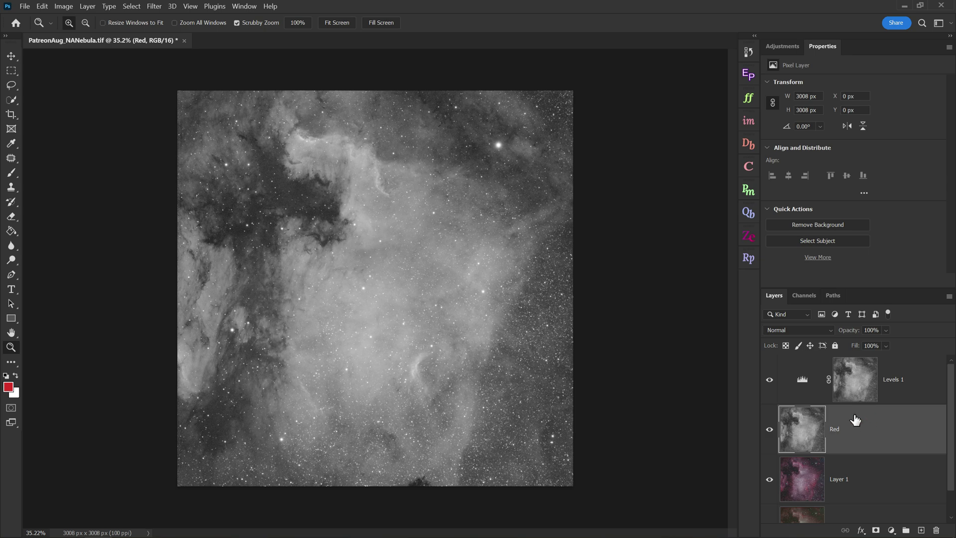
pyautogui.click(770, 431)
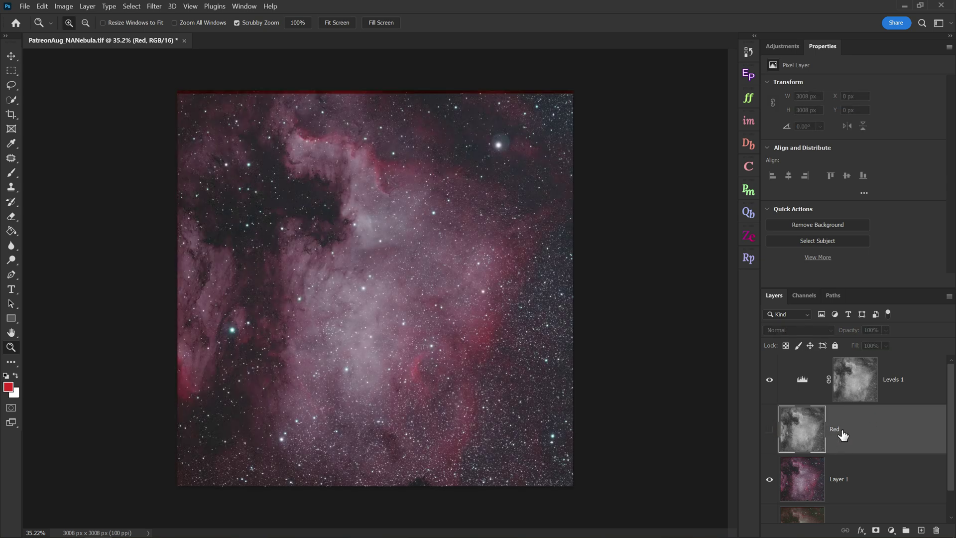
pyautogui.click(938, 531)
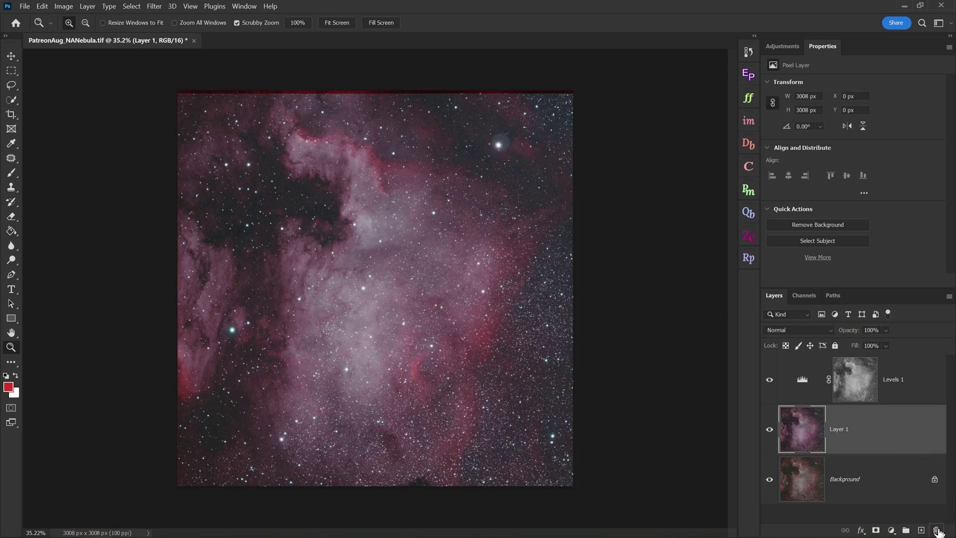
# Rename the Levels 1 adjustment layer to 'Red Levels 1'.
pyautogui.click(892, 389)
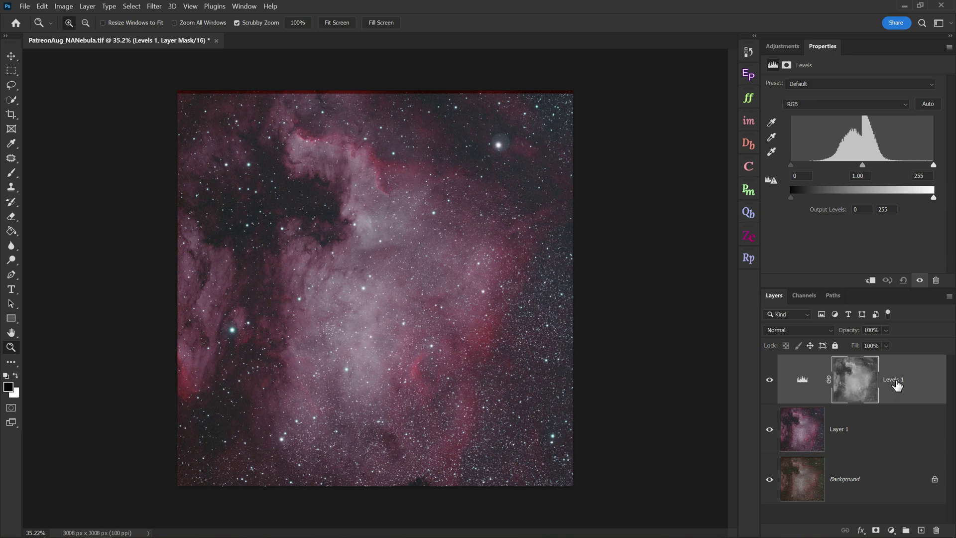
pyautogui.doubleClick(894, 380)
pyautogui.write('Red Levels')
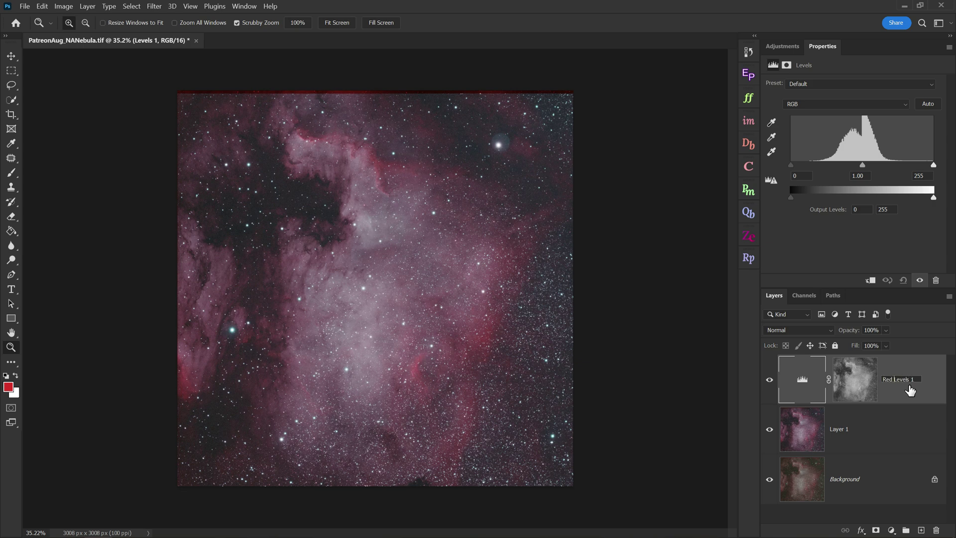
pyautogui.press('Return')
pyautogui.write('1')
pyautogui.press('Return')
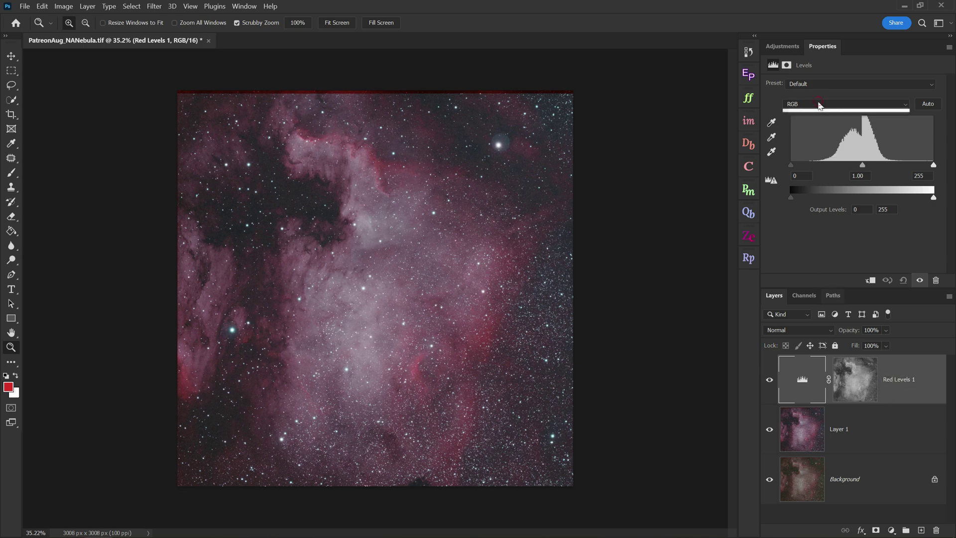
# Set the Red channel levels to black point 5 and midtone 0.91.
pyautogui.click(819, 104)
pyautogui.click(812, 122)
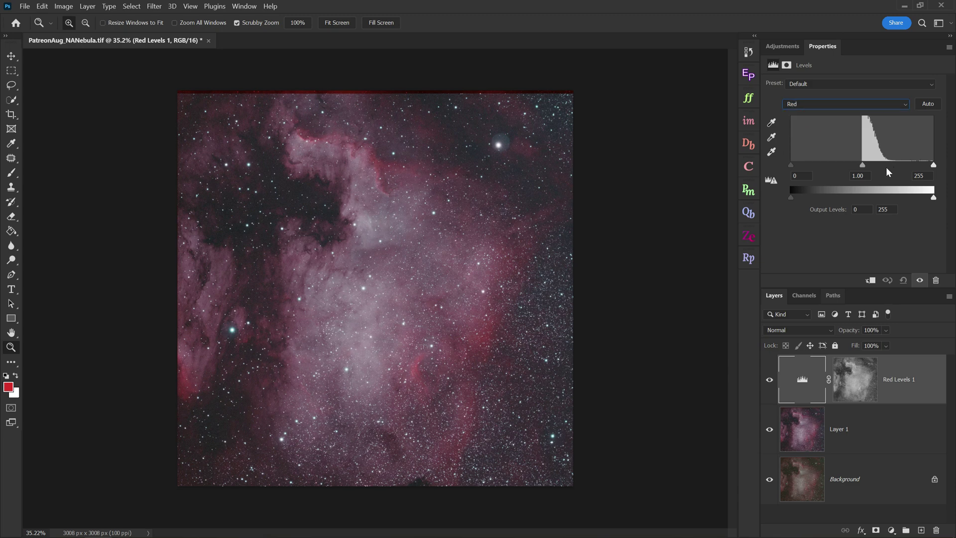
pyautogui.moveTo(863, 165); pyautogui.dragTo(929, 166)
pyautogui.moveTo(790, 165); pyautogui.dragTo(793, 165)
pyautogui.click(790, 50)
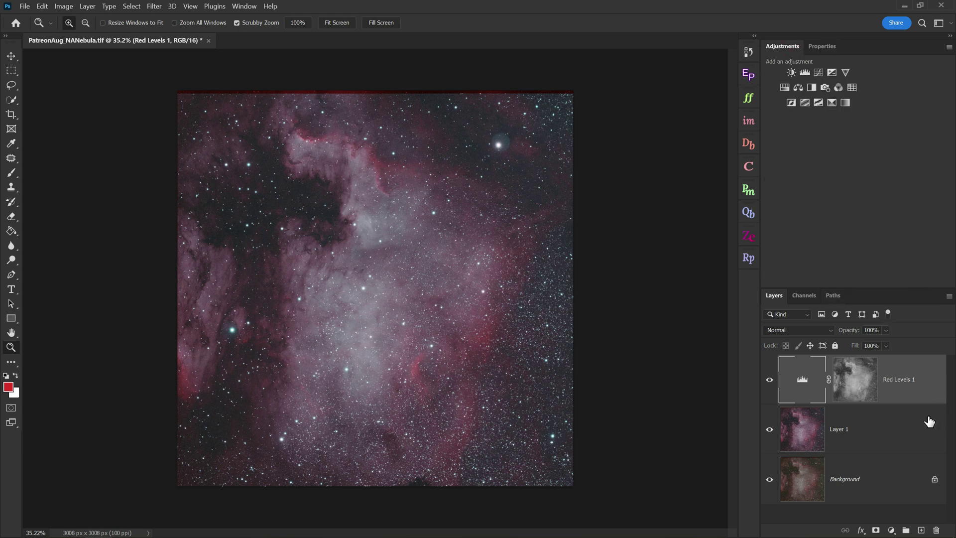
# Hide Red Levels 1, select Layer 1, and select all of the Blue channel.
pyautogui.click(769, 380)
pyautogui.click(870, 432)
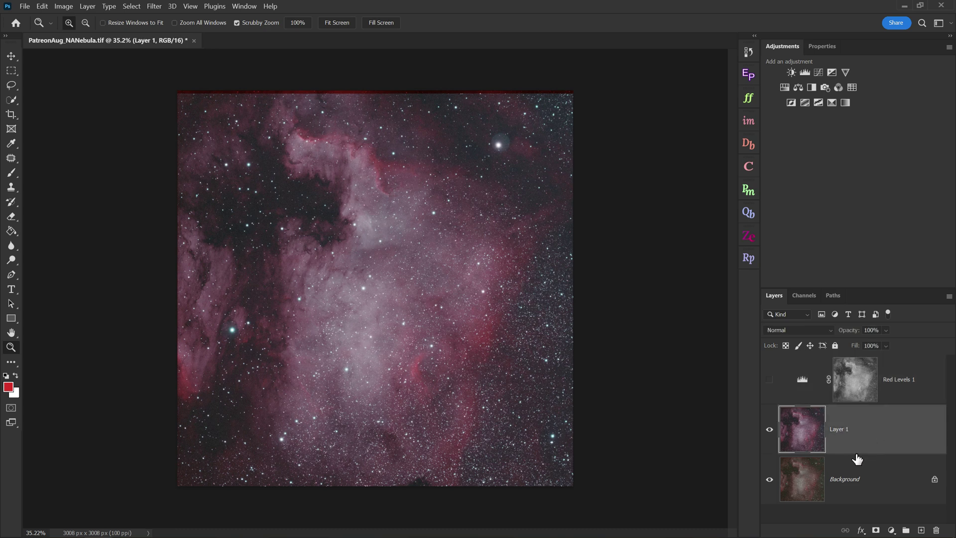
pyautogui.click(805, 295)
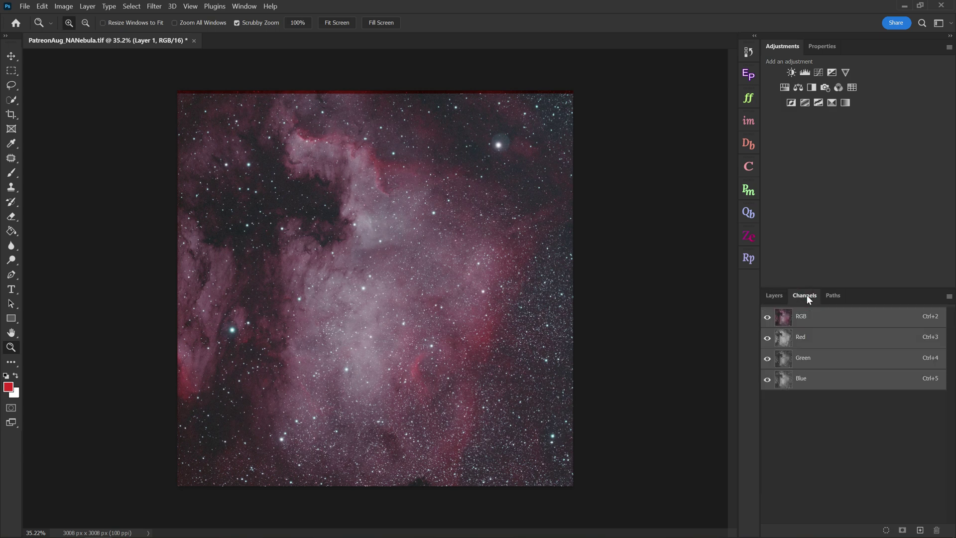
pyautogui.click(811, 384)
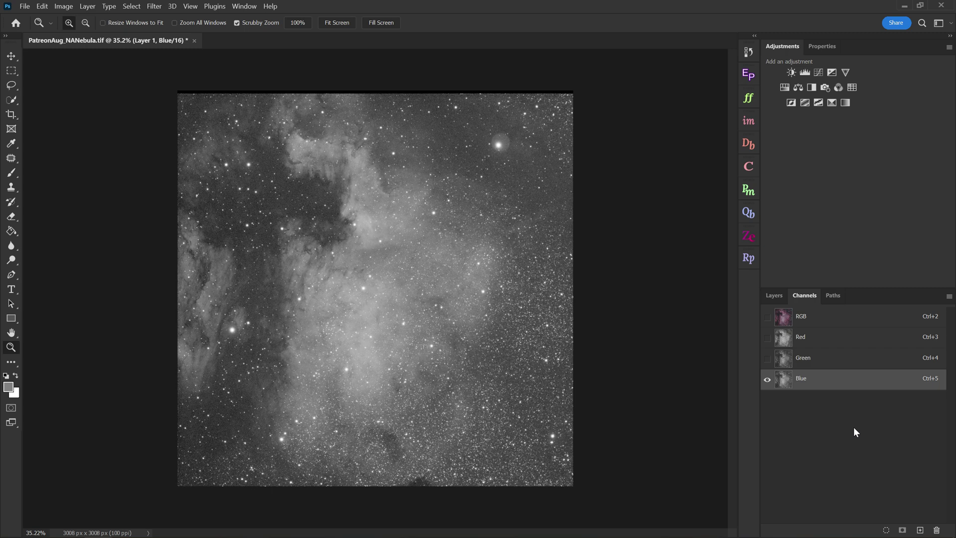
pyautogui.hotkey('ctrl', 'a')
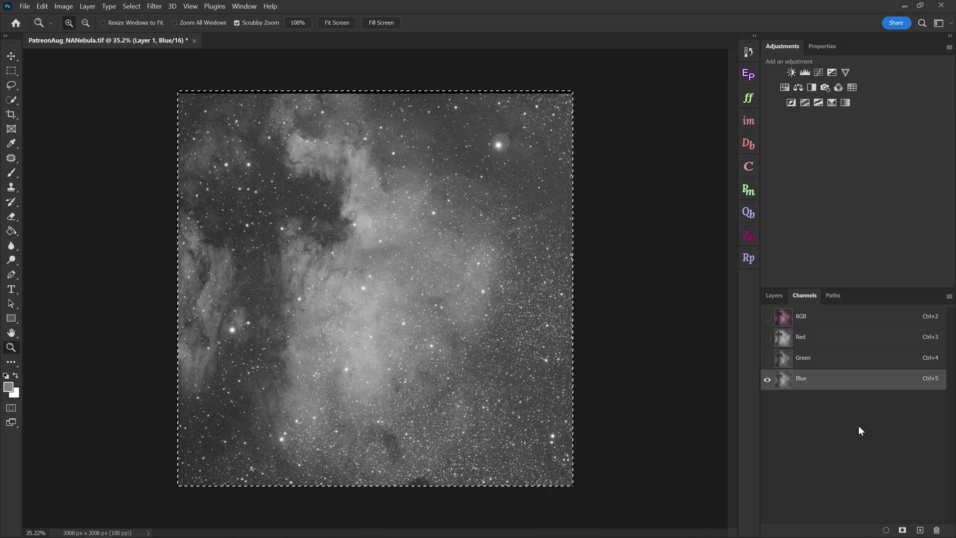
# Add a new layer above Layer 1, paste the blue channel, and name it Blue.
pyautogui.click(781, 296)
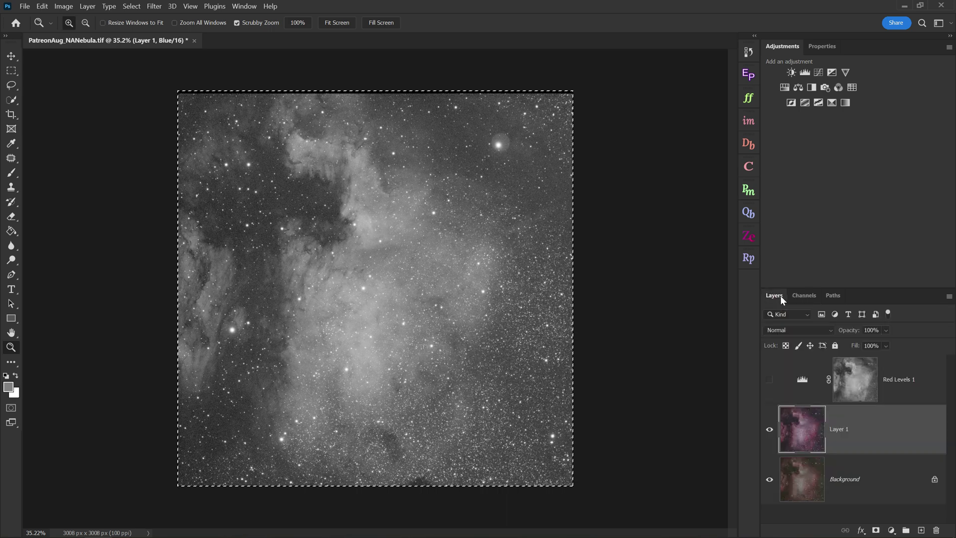
pyautogui.click(921, 530)
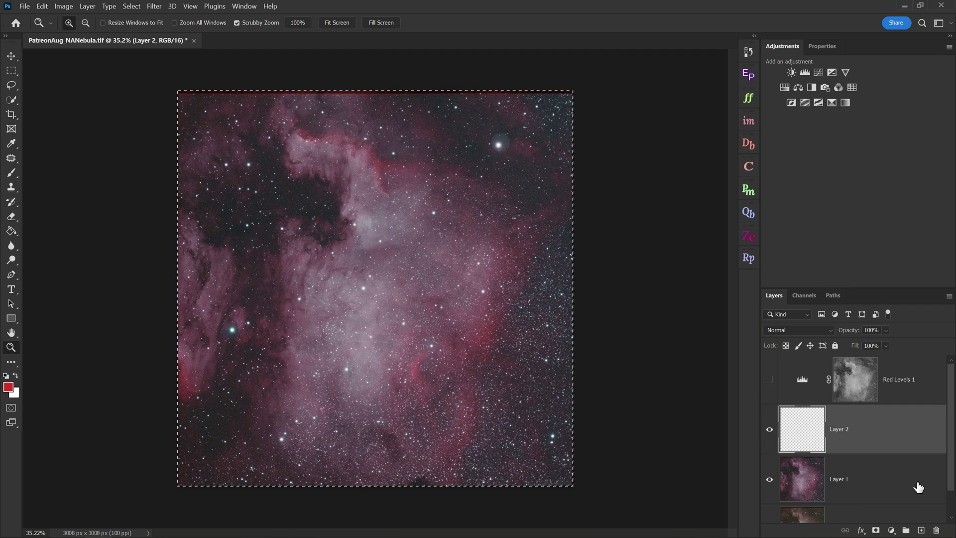
pyautogui.hotkey('ctrl', 'v')
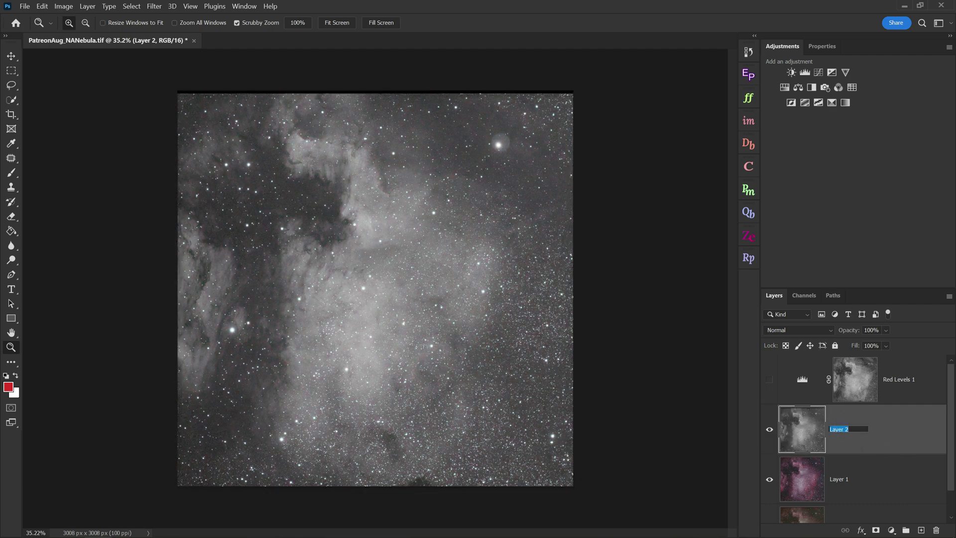
pyautogui.write('Blue')
pyautogui.press('Return')
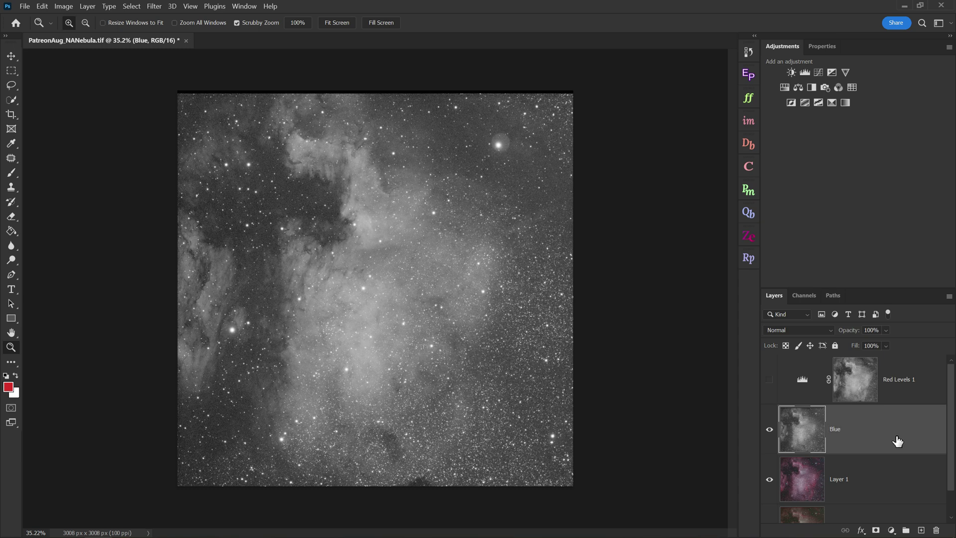
# Hide Blue, select Layer 1, and select all of the Green channel.
pyautogui.click(770, 429)
pyautogui.click(845, 482)
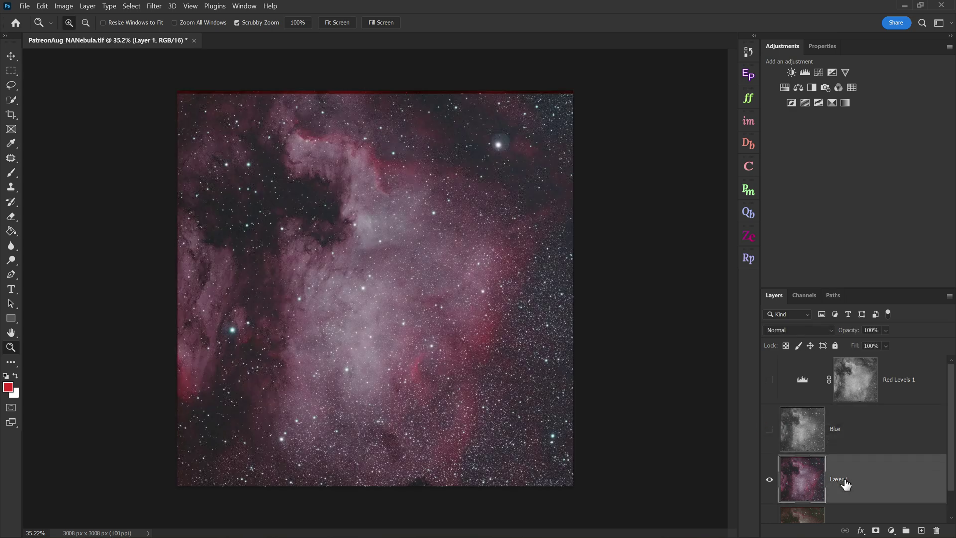
pyautogui.click(805, 296)
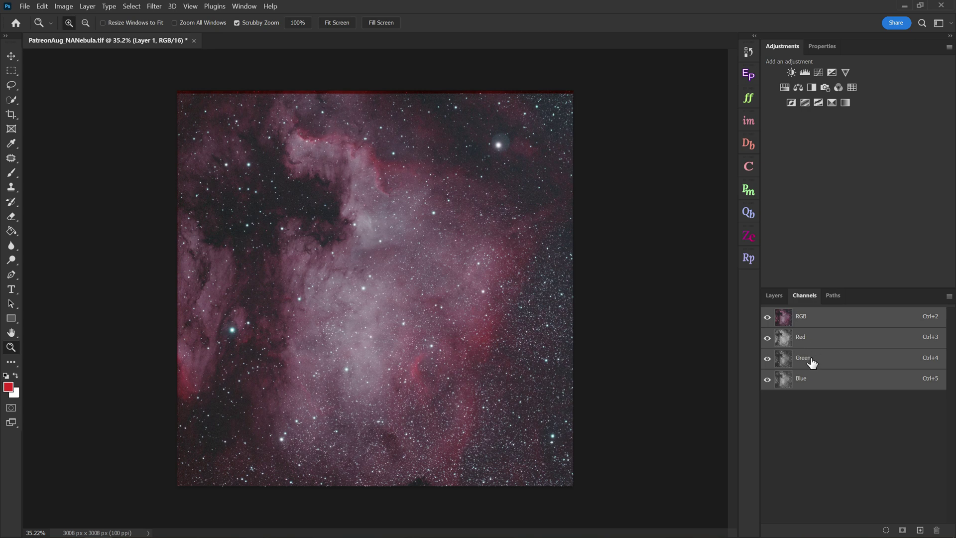
pyautogui.click(811, 360)
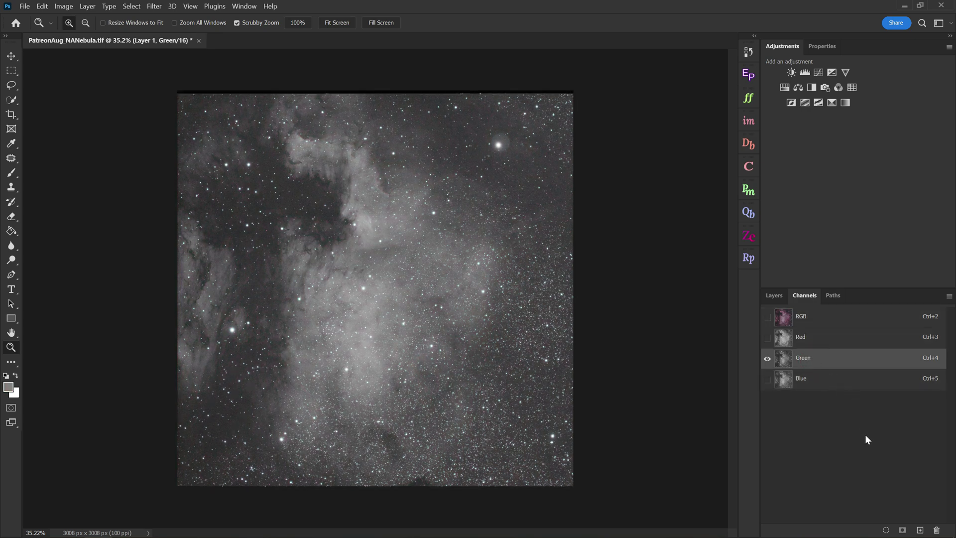
pyautogui.hotkey('ctrl', 'a')
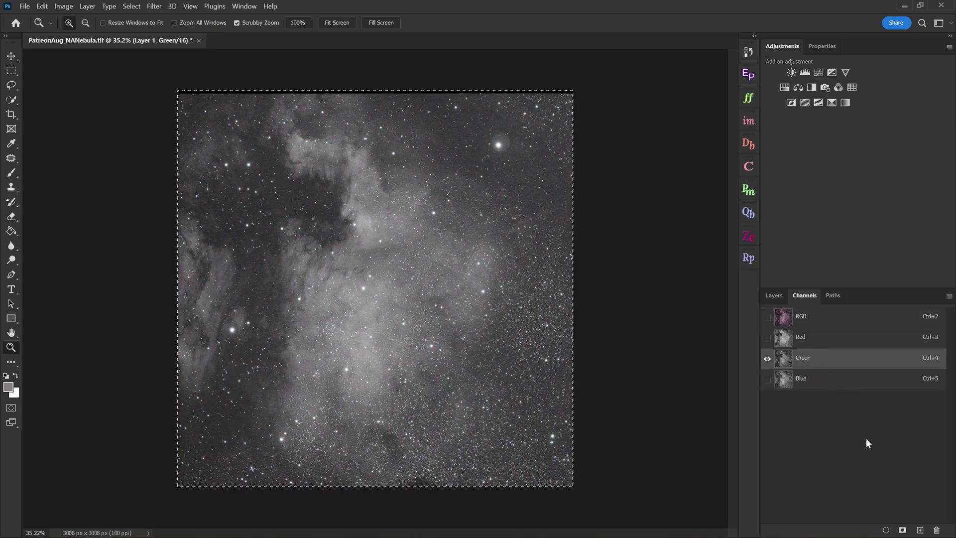
# Add a new layer above Layer 1, paste the green channel, and name it Green.
pyautogui.click(775, 294)
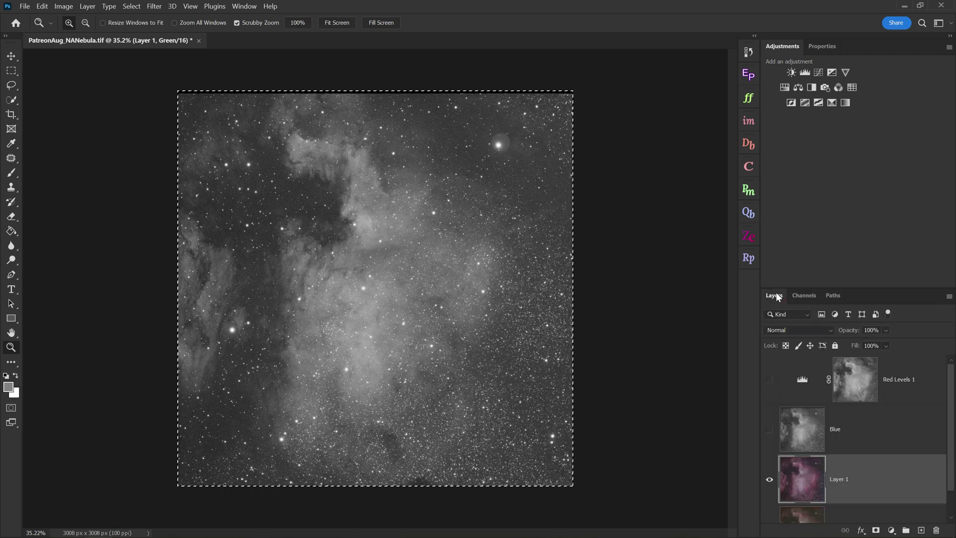
pyautogui.click(921, 530)
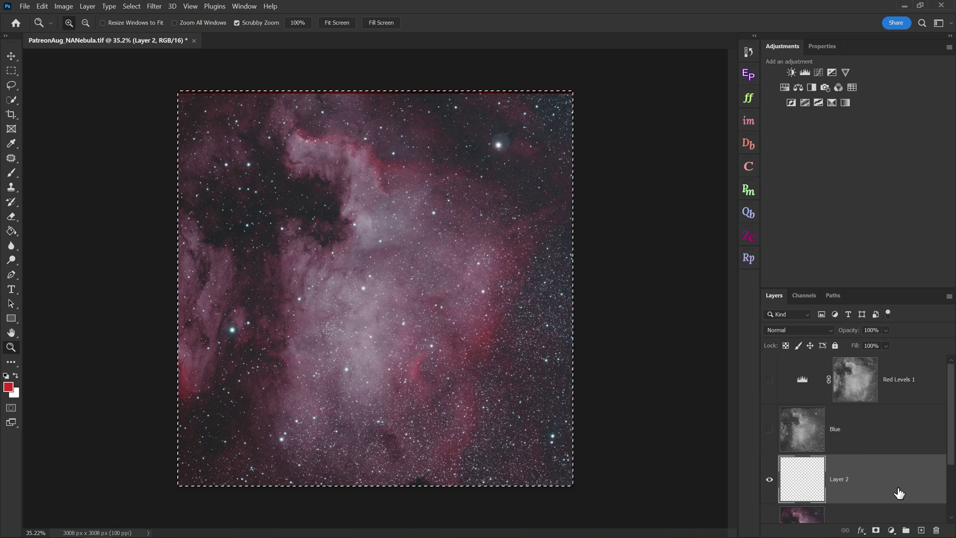
pyautogui.hotkey('ctrl', 'v')
pyautogui.doubleClick(842, 480)
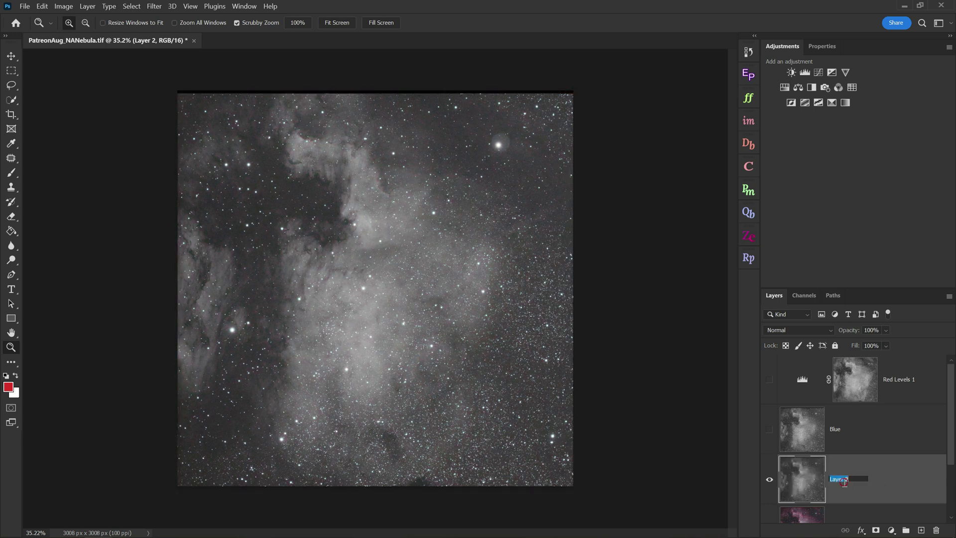
pyautogui.write('Green')
pyautogui.press('Return')
# Add a Curves 1 adjustment layer and fill its mask with the green channel via Apply Image.
pyautogui.click(818, 72)
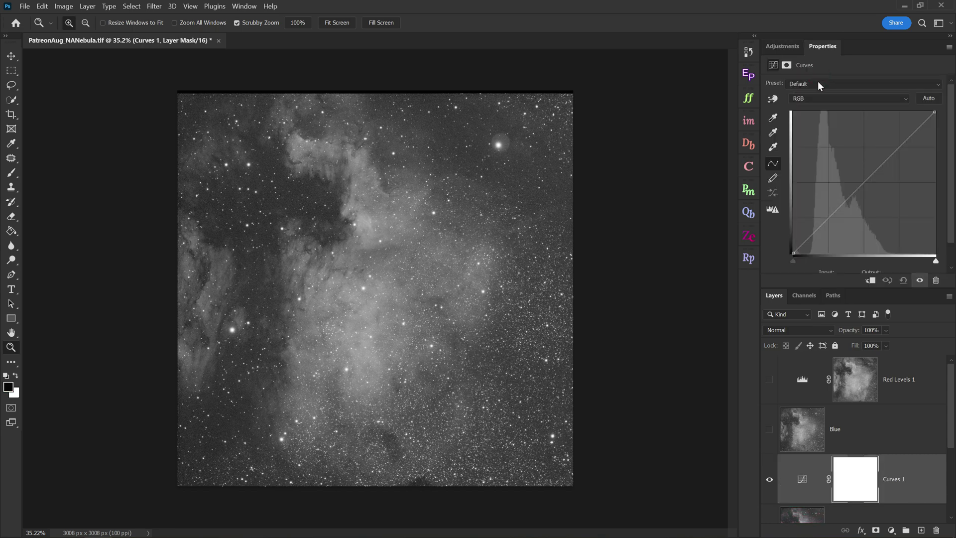
pyautogui.scroll(-1, 846, 435)
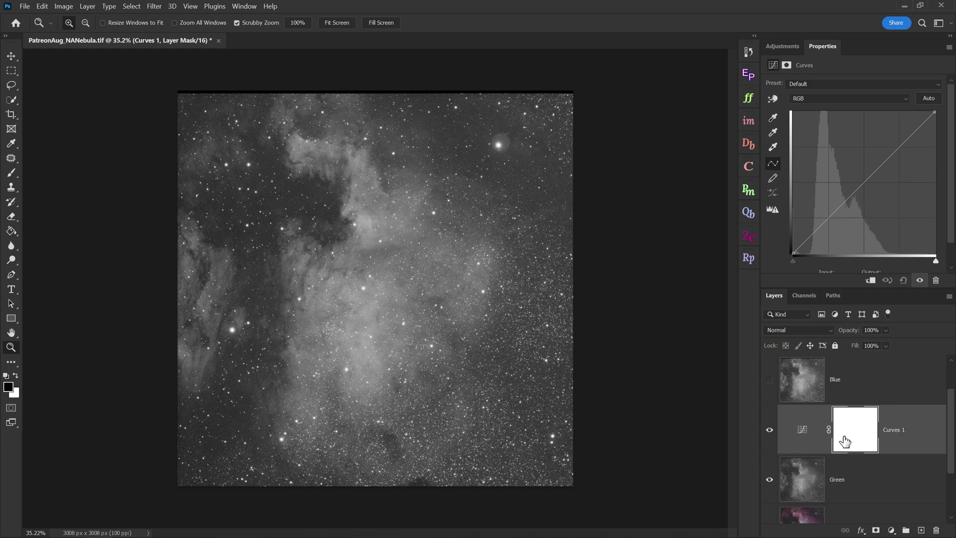
pyautogui.click(64, 6)
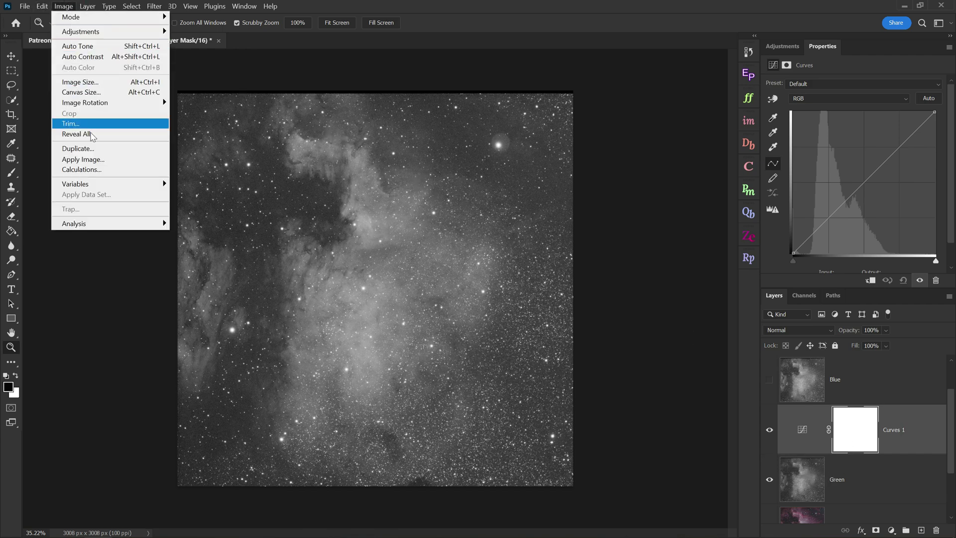
pyautogui.click(101, 163)
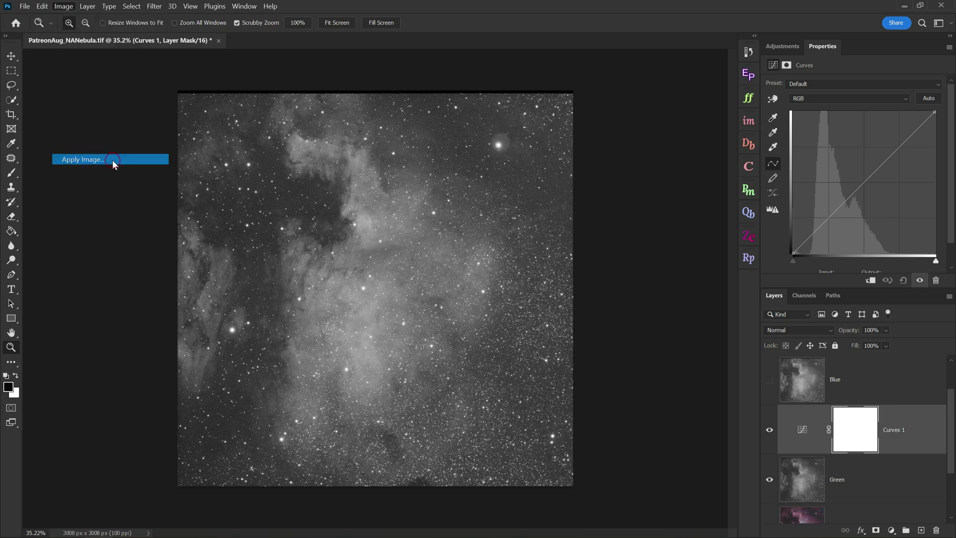
pyautogui.click(575, 156)
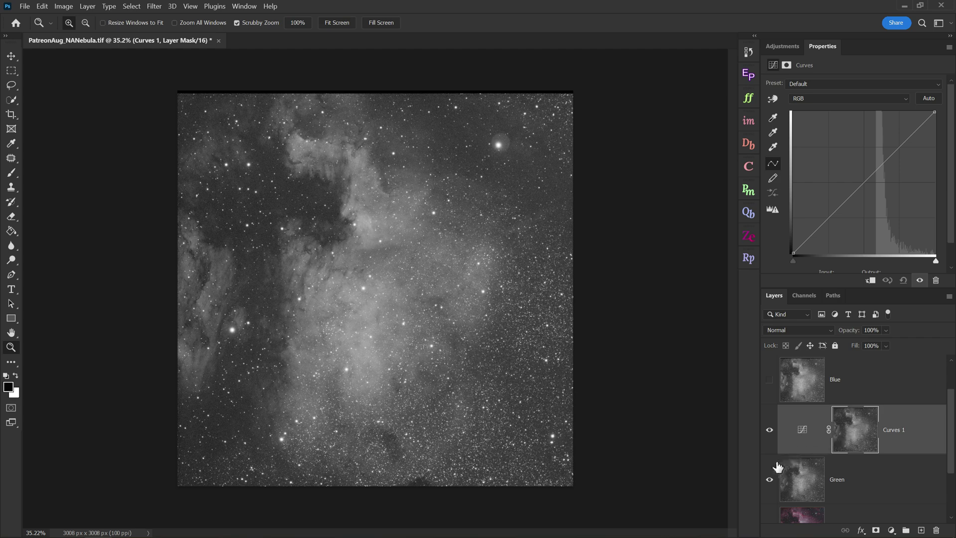
# Hide the Green layer and rename Curves 1 to 'Green Curves'.
pyautogui.click(770, 480)
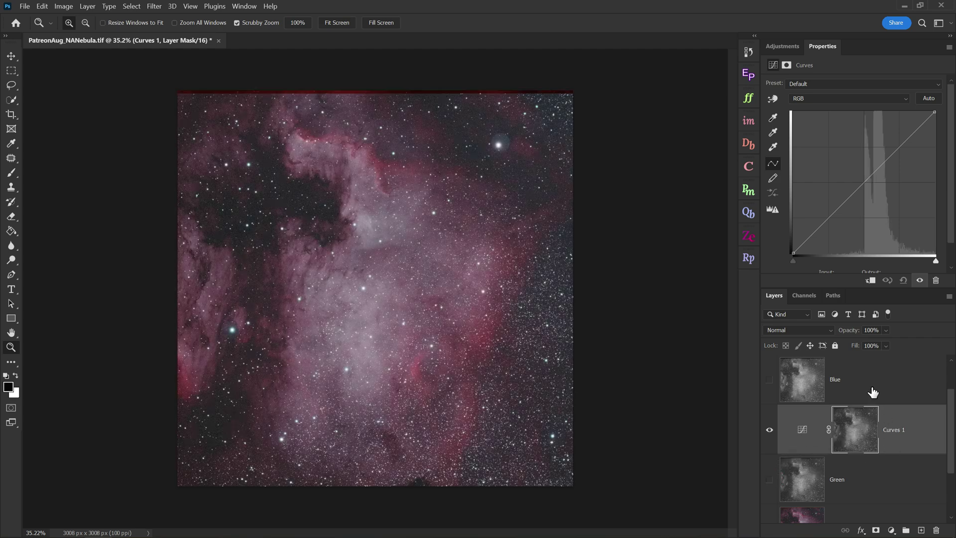
pyautogui.doubleClick(894, 430)
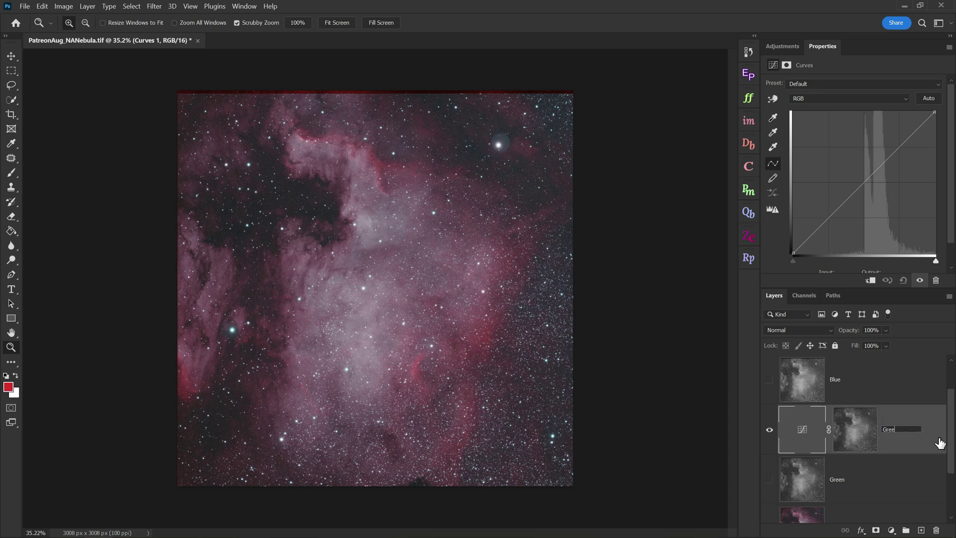
pyautogui.write('Green Curves')
pyautogui.press('Return')
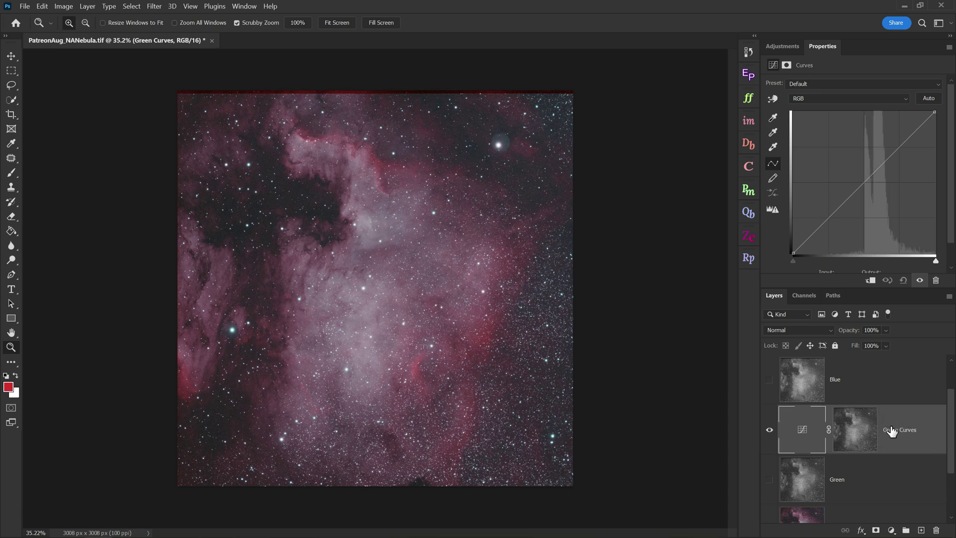
# Bend the Green channel curve with two points to reduce green.
pyautogui.click(846, 98)
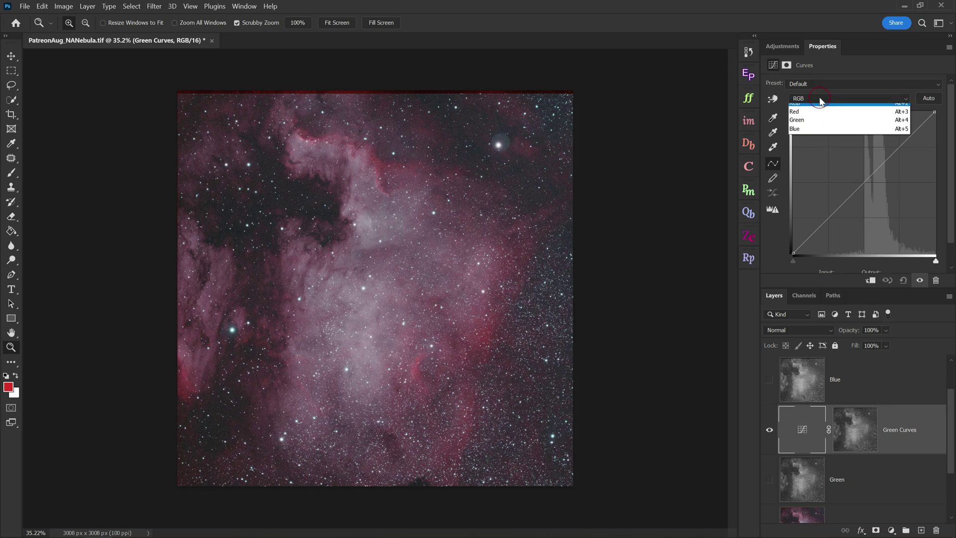
pyautogui.click(822, 128)
pyautogui.click(873, 160)
pyautogui.moveTo(873, 160); pyautogui.dragTo(870, 157)
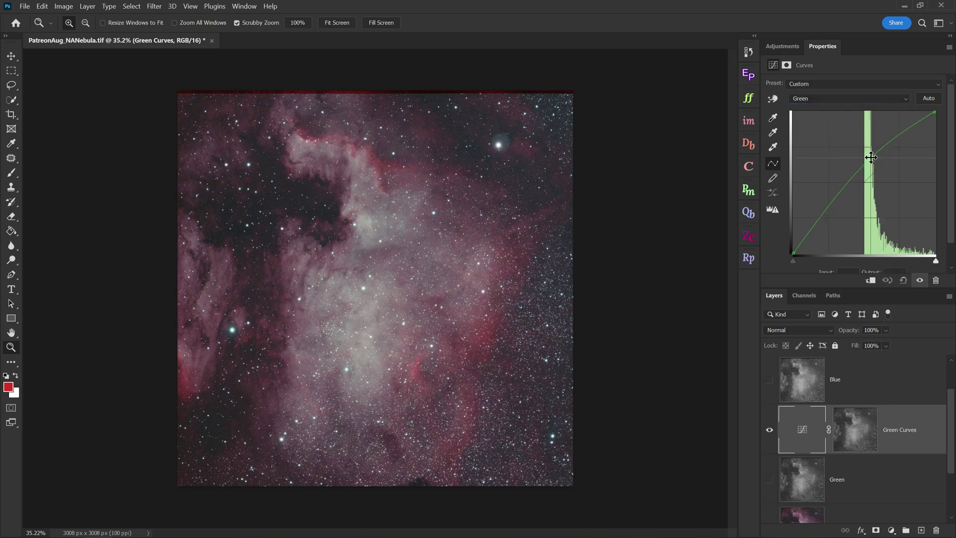
pyautogui.moveTo(843, 196); pyautogui.dragTo(843, 205)
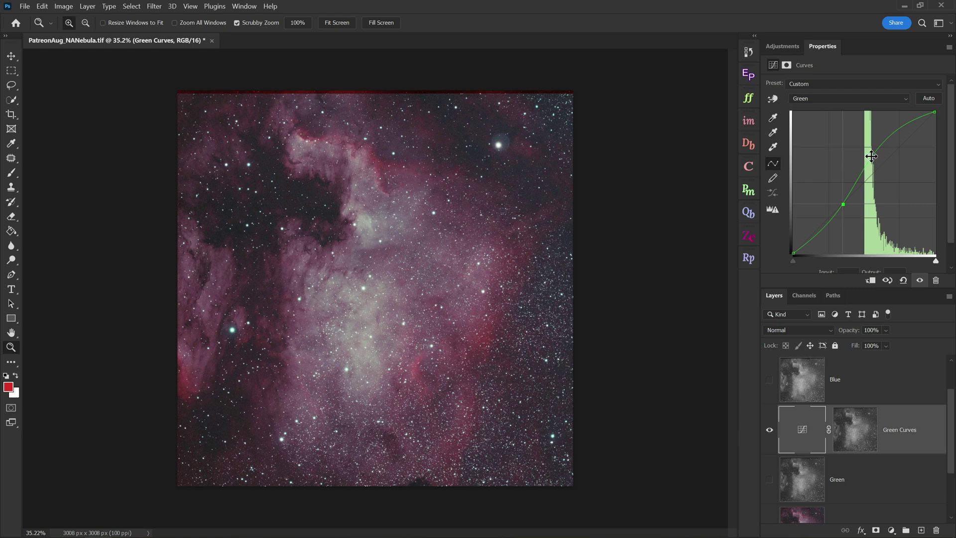
pyautogui.moveTo(871, 156); pyautogui.dragTo(841, 191)
# Move the Green Curves layer above the Blue layer.
pyautogui.click(849, 423)
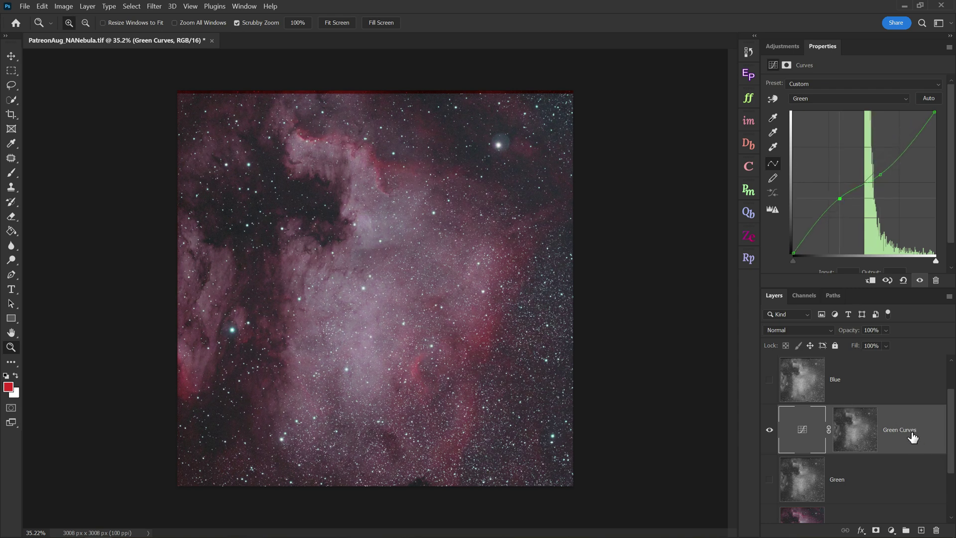
pyautogui.moveTo(915, 438); pyautogui.dragTo(895, 391)
pyautogui.scroll(1, 895, 391)
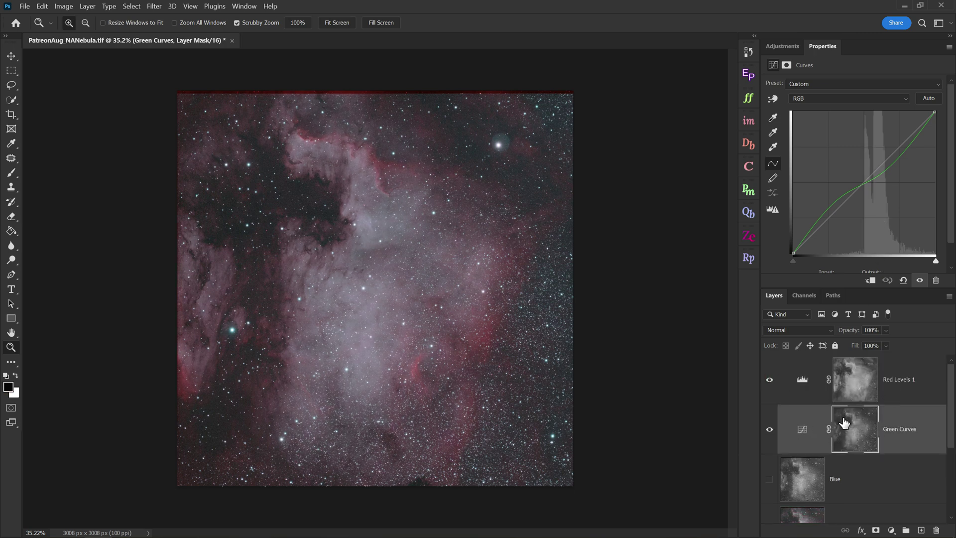
# Fine-tune both green curve points on Green Curves into a gentler two-point lift.
pyautogui.click(804, 428)
pyautogui.click(840, 99)
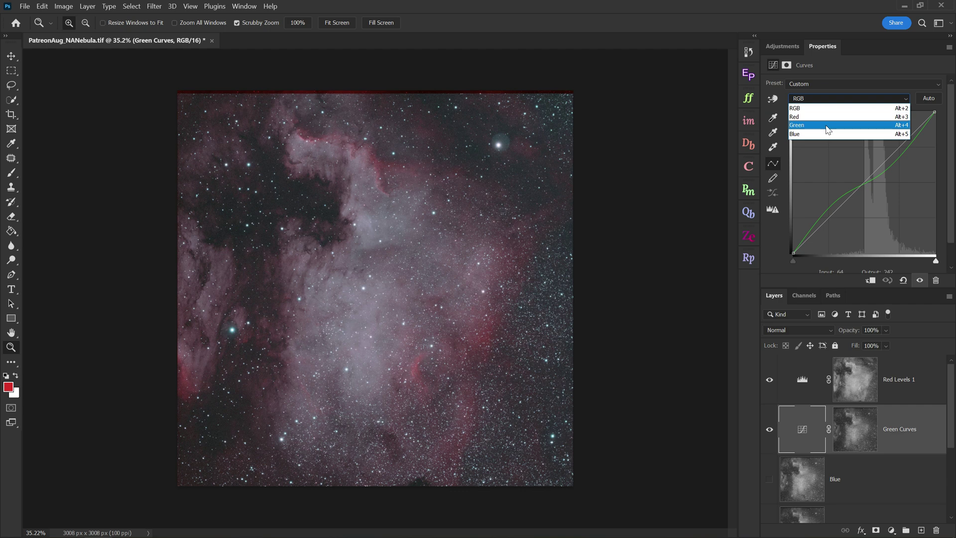
pyautogui.click(817, 125)
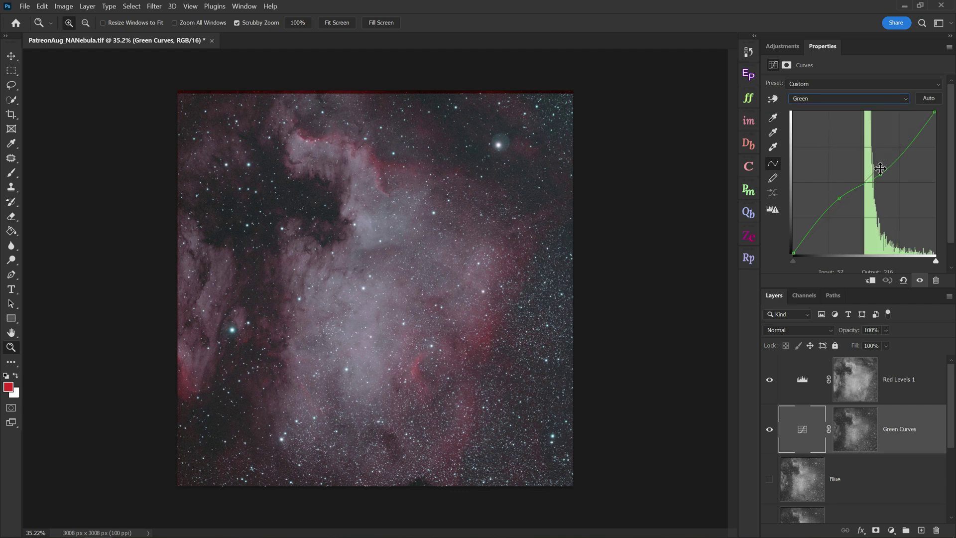
pyautogui.moveTo(879, 172); pyautogui.dragTo(876, 166)
pyautogui.moveTo(840, 197); pyautogui.dragTo(849, 200)
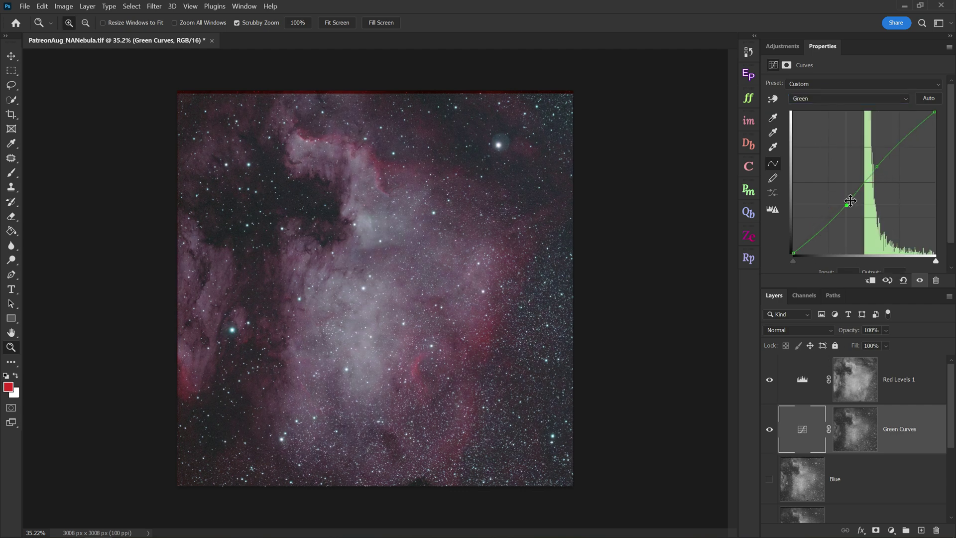
# Open the InstaMask panel from the Raya Pro hub and close it again.
pyautogui.click(748, 259)
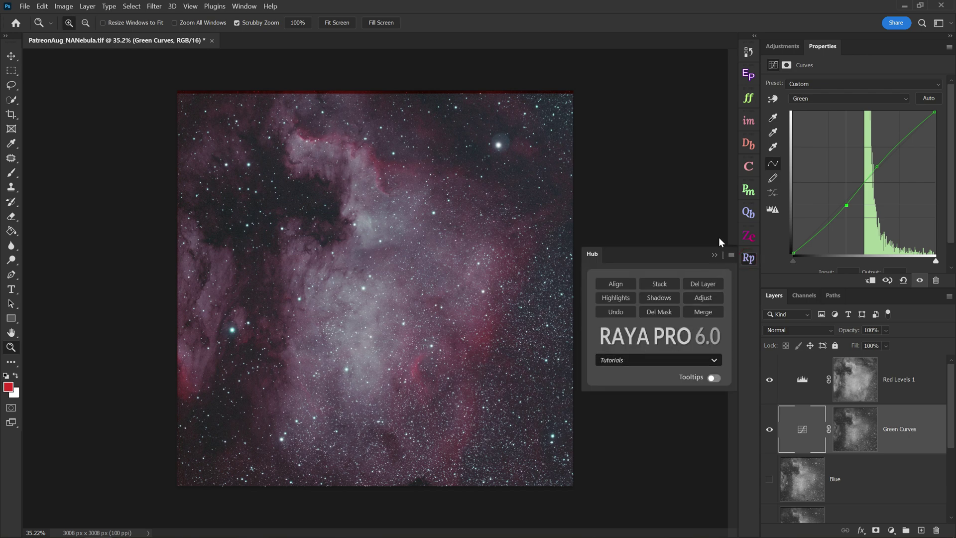
pyautogui.click(749, 122)
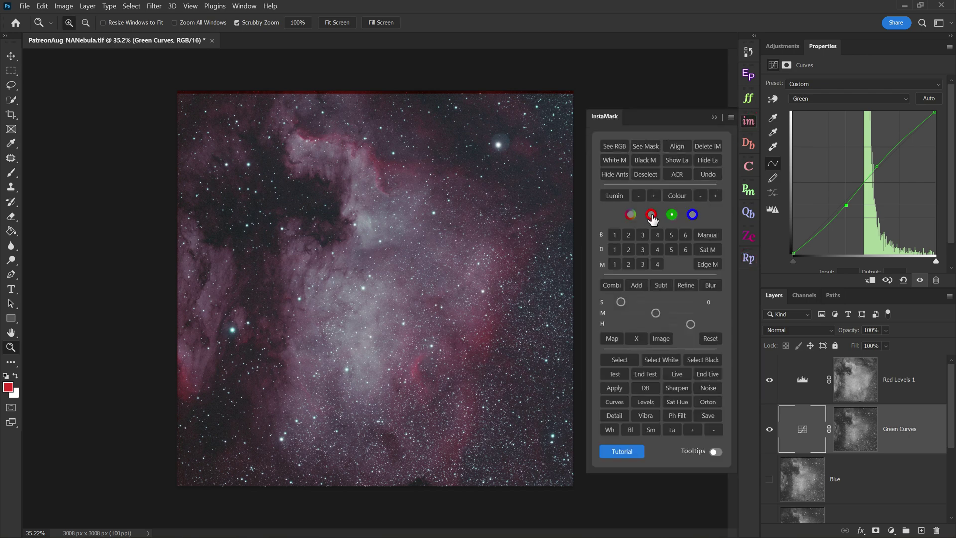
pyautogui.click(720, 116)
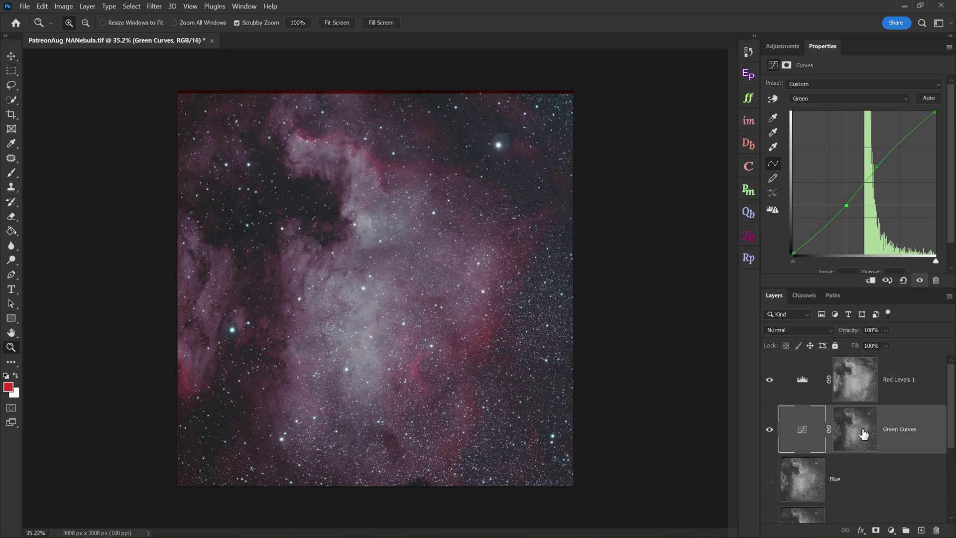
# Check the Green channel alone, then return to the full-colour view via Layer 1.
pyautogui.click(803, 295)
pyautogui.click(822, 358)
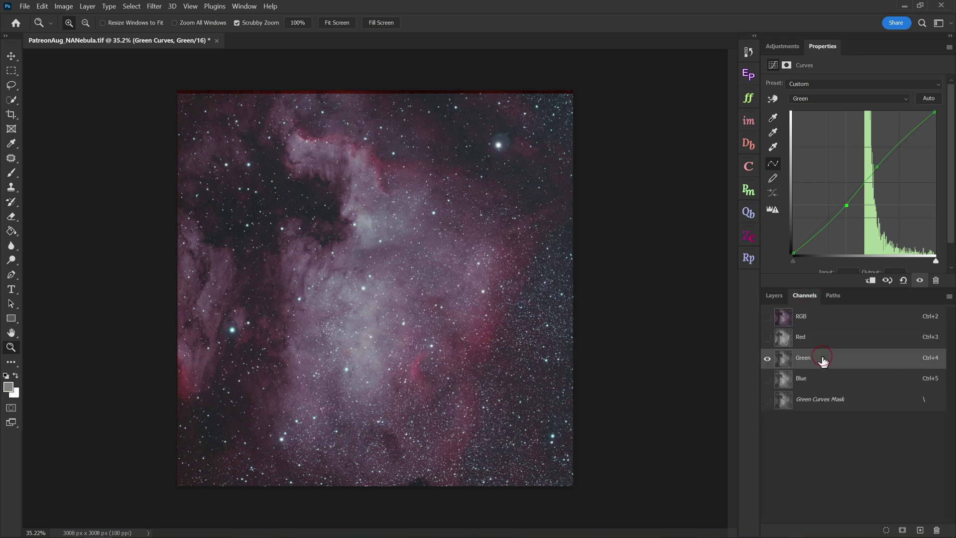
pyautogui.click(779, 297)
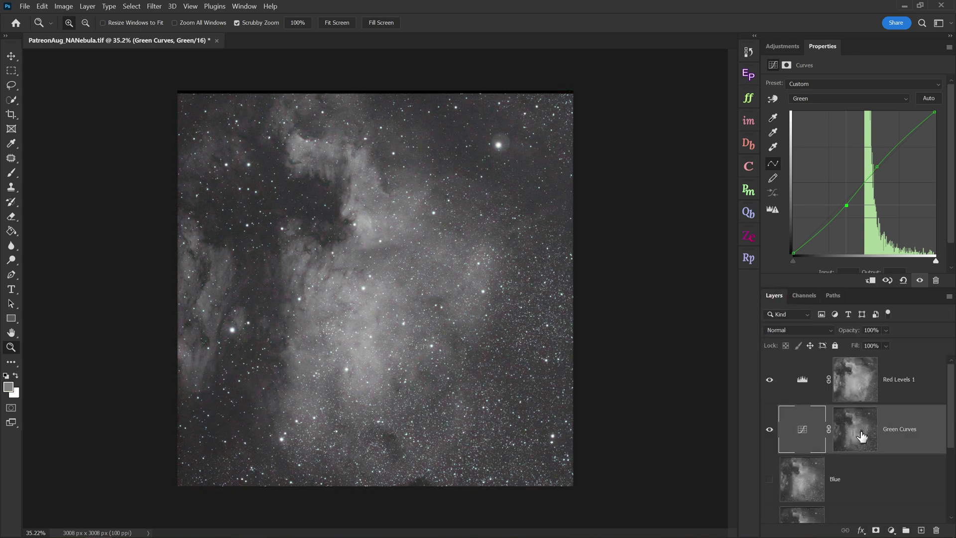
pyautogui.click(816, 99)
pyautogui.click(816, 102)
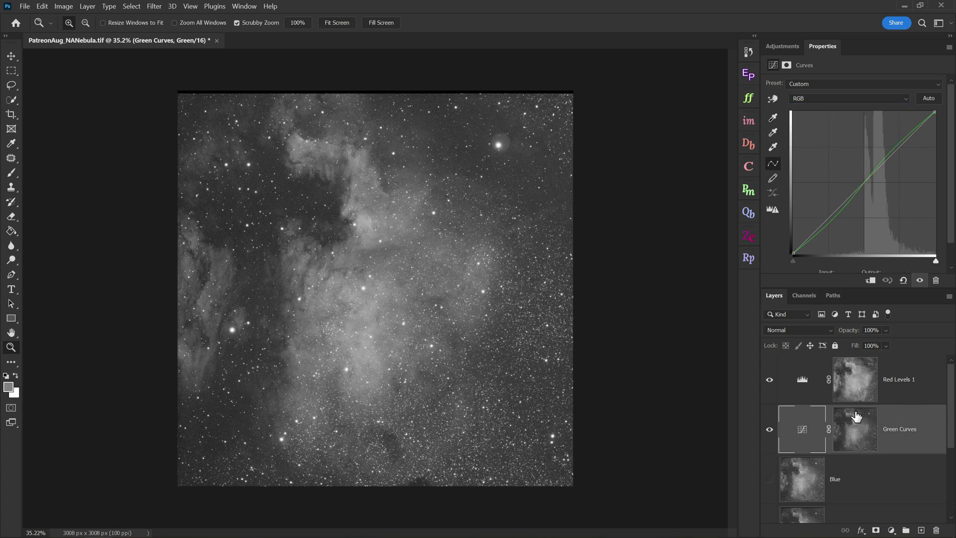
pyautogui.scroll(-2, 859, 453)
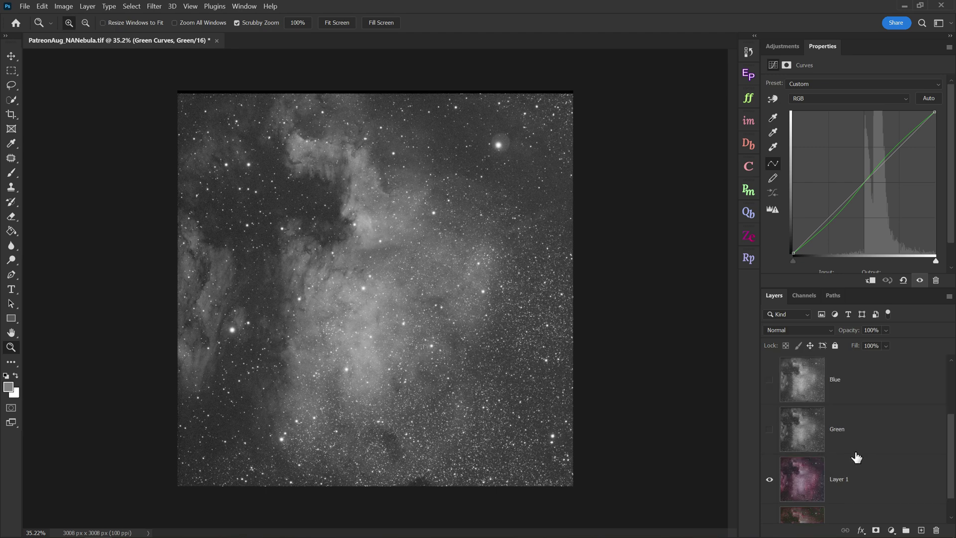
pyautogui.scroll(2, 857, 457)
pyautogui.scroll(-3, 855, 456)
pyautogui.click(854, 454)
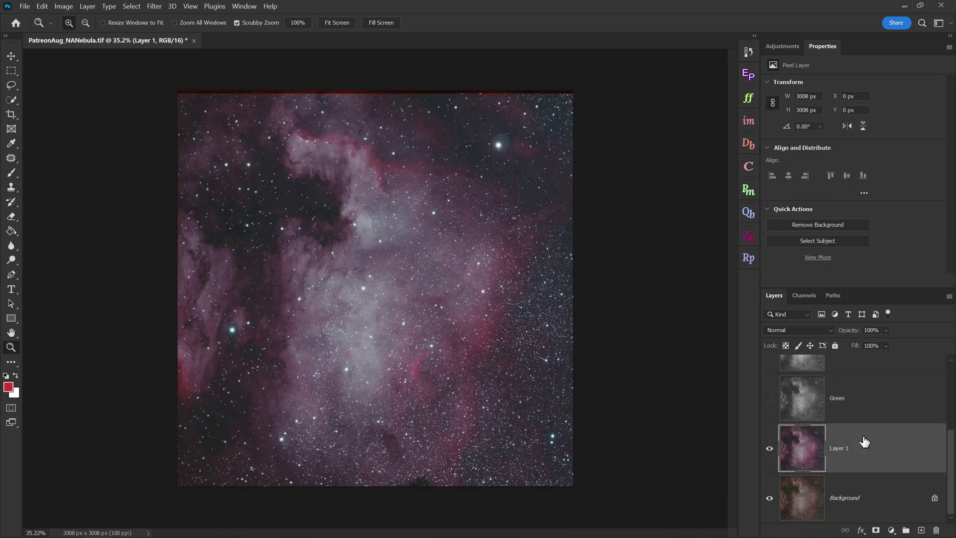
pyautogui.scroll(3, 864, 441)
# Nudge the Green Curves green-curve points slightly right and down for a smoother bend.
pyautogui.click(811, 429)
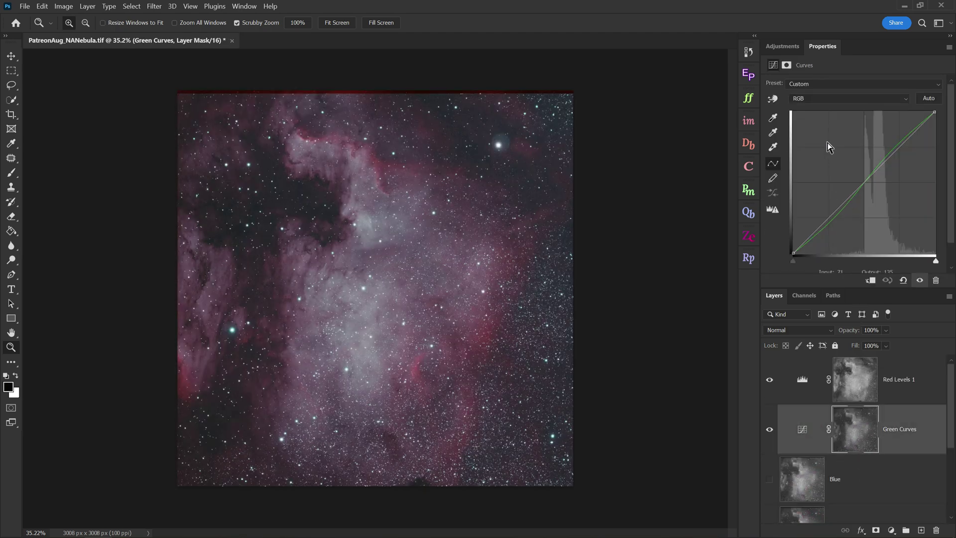
pyautogui.click(819, 99)
pyautogui.click(821, 126)
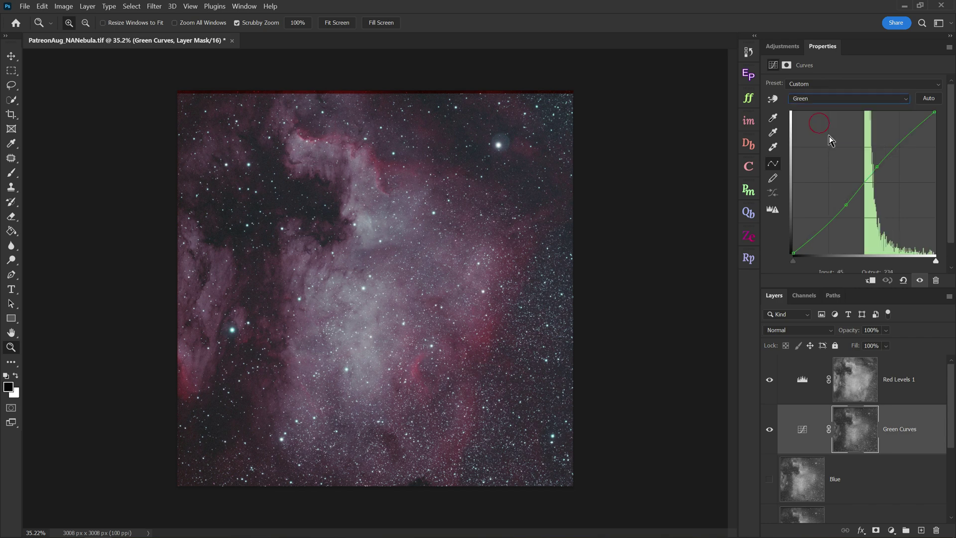
pyautogui.click(846, 209)
pyautogui.moveTo(846, 211); pyautogui.dragTo(847, 213)
pyautogui.moveTo(870, 167); pyautogui.dragTo(875, 164)
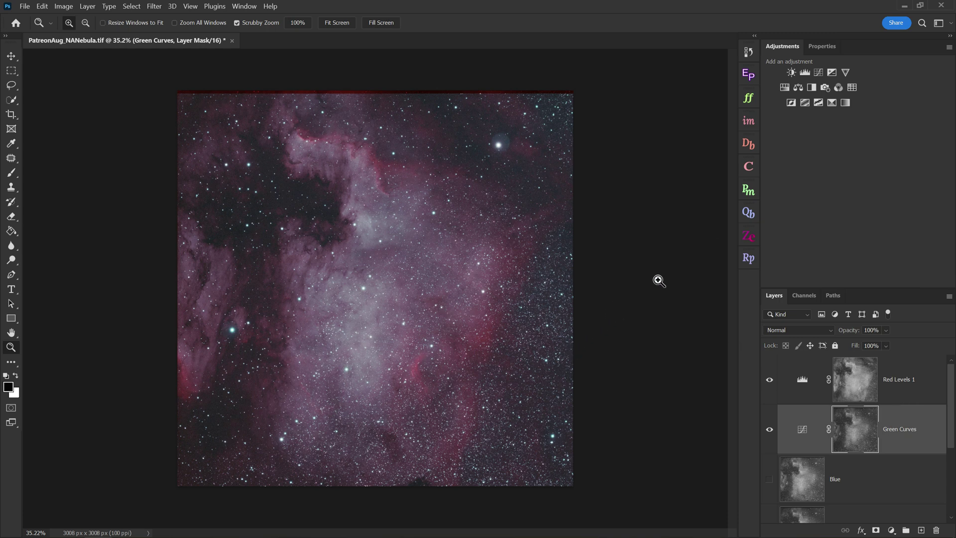
pyautogui.click(831, 103)
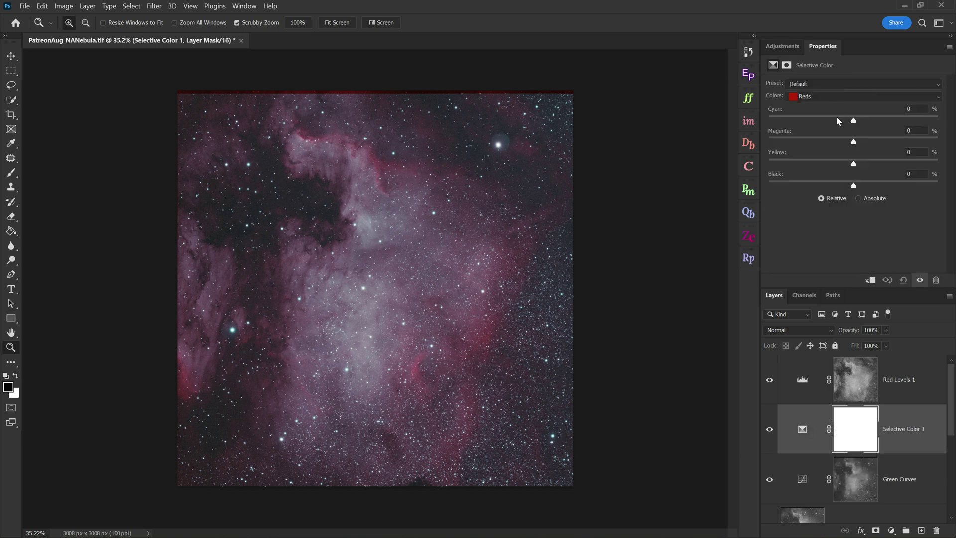
pyautogui.moveTo(864, 119); pyautogui.dragTo(803, 120)
pyautogui.moveTo(854, 141)
pyautogui.mouseDown()
pyautogui.moveTo(865, 141)
pyautogui.moveTo(856, 159)
pyautogui.mouseUp()
pyautogui.click(832, 97)
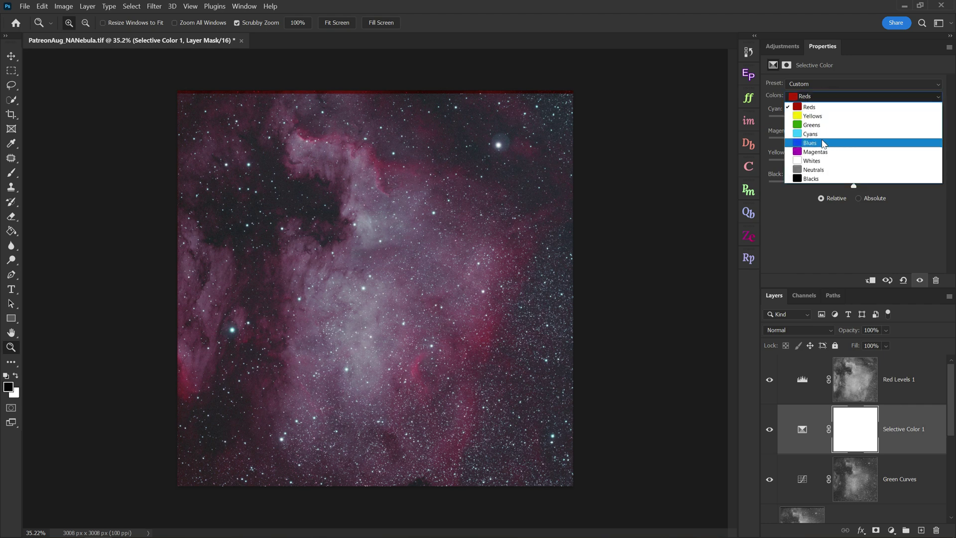
pyautogui.click(847, 145)
pyautogui.click(782, 46)
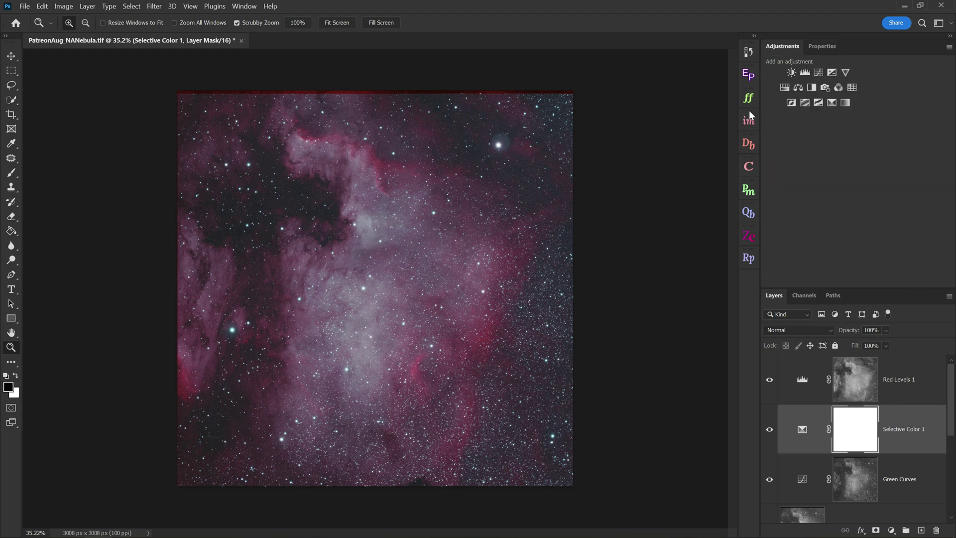
pyautogui.click(337, 22)
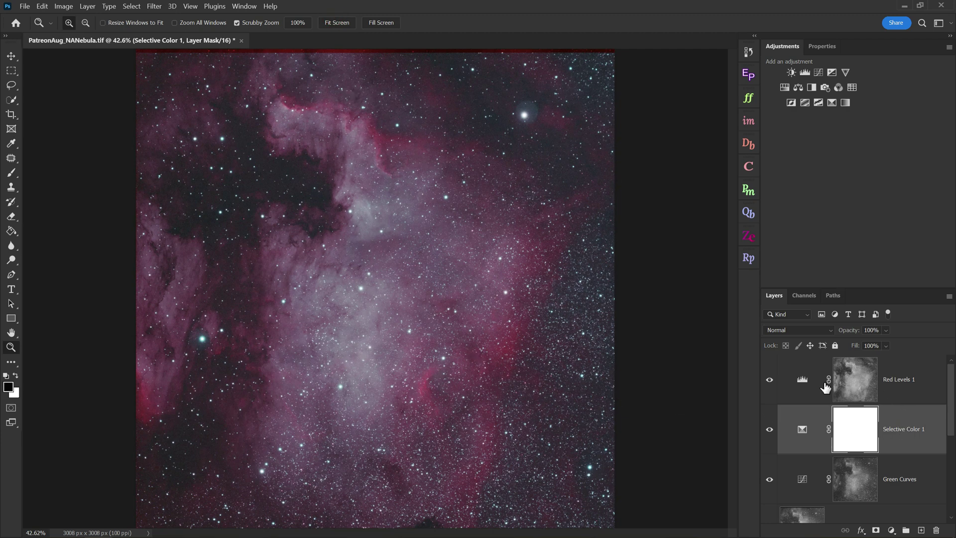
pyautogui.click(938, 529)
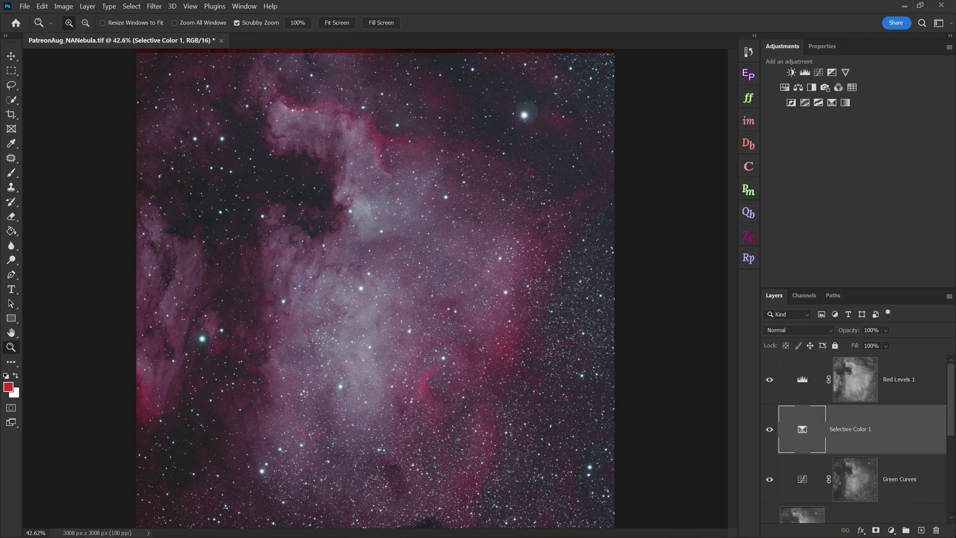
pyautogui.click(936, 530)
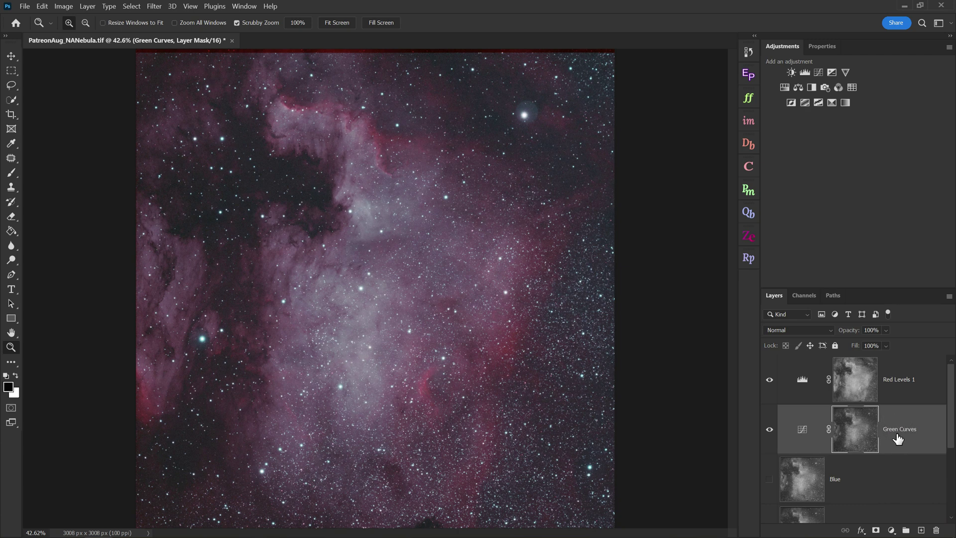
# Open and close the Raya Pro InstaMask panel, then view the Red channel.
pyautogui.click(749, 256)
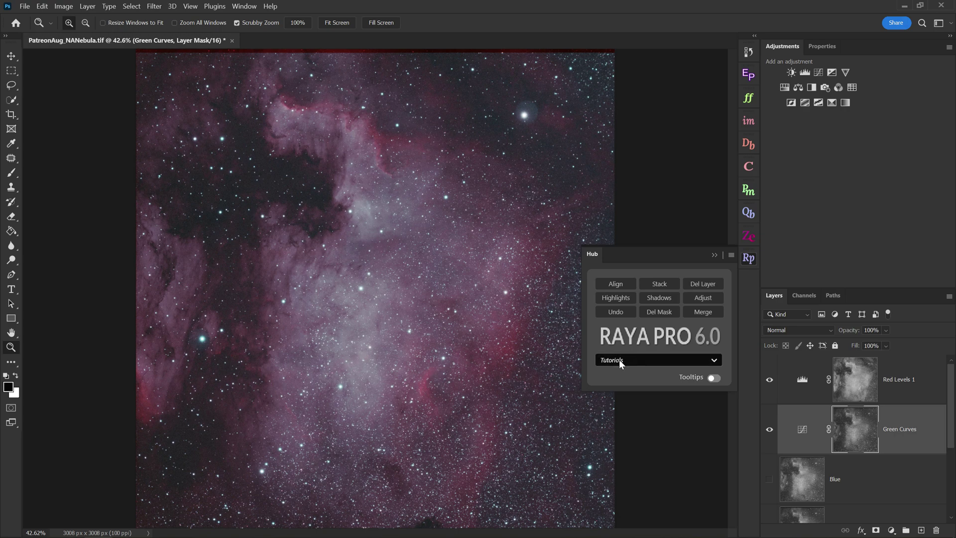
pyautogui.click(751, 122)
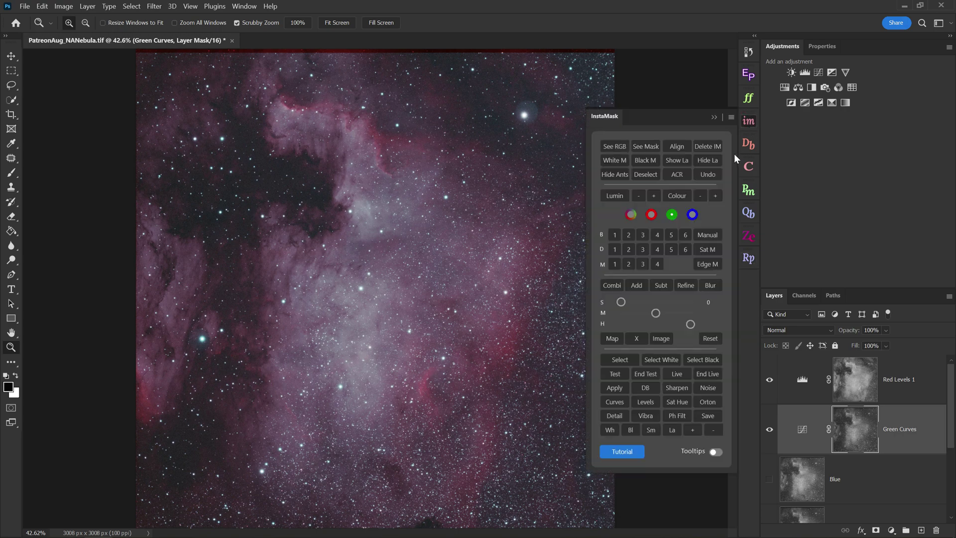
pyautogui.click(717, 118)
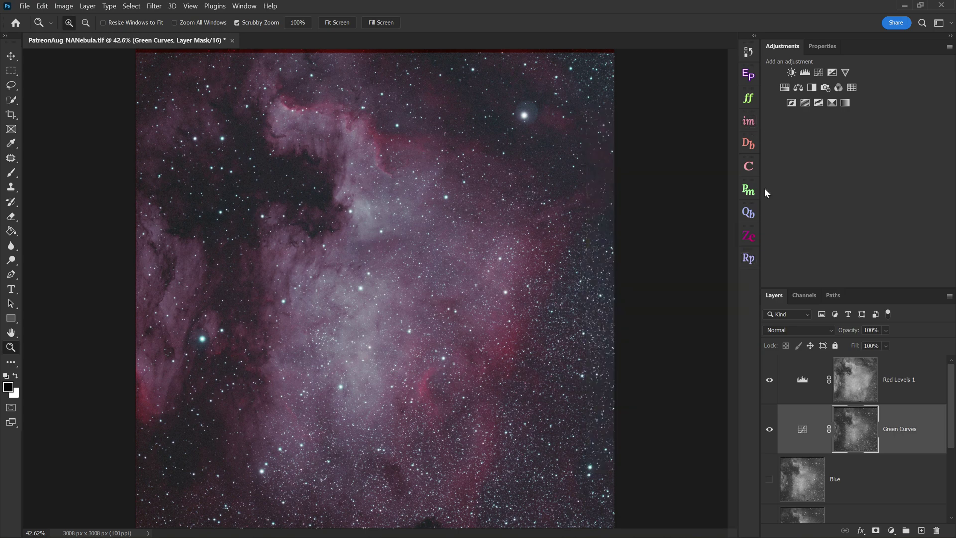
pyautogui.click(807, 294)
pyautogui.click(816, 339)
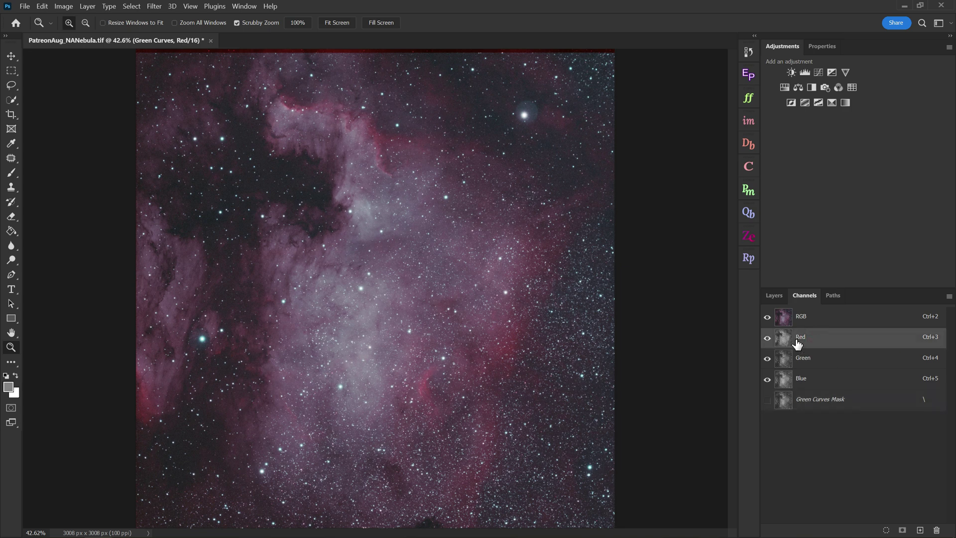
pyautogui.click(778, 298)
# Review the layers and merge the visible adjustments into Layer 1 with Ctrl+Shift+E.
pyautogui.scroll(-2, 847, 455)
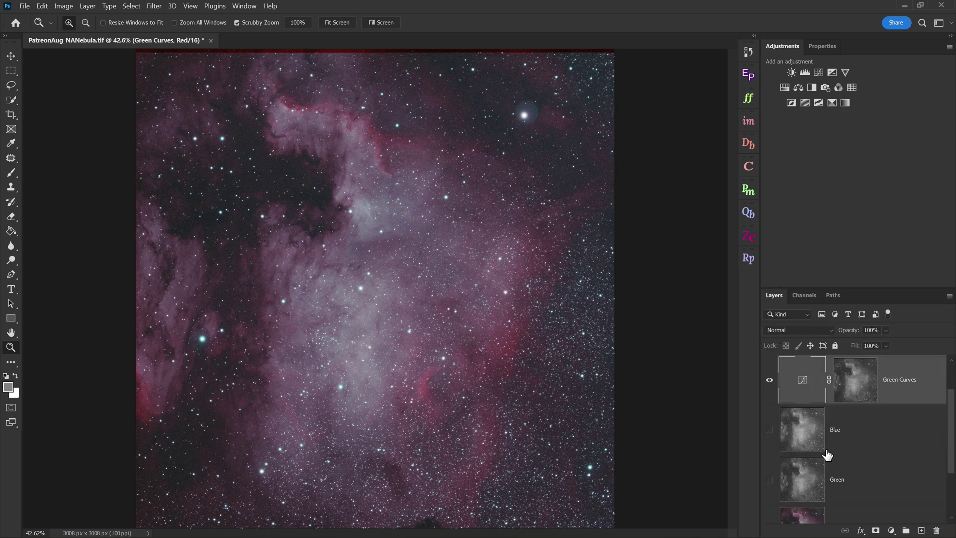
pyautogui.click(866, 436)
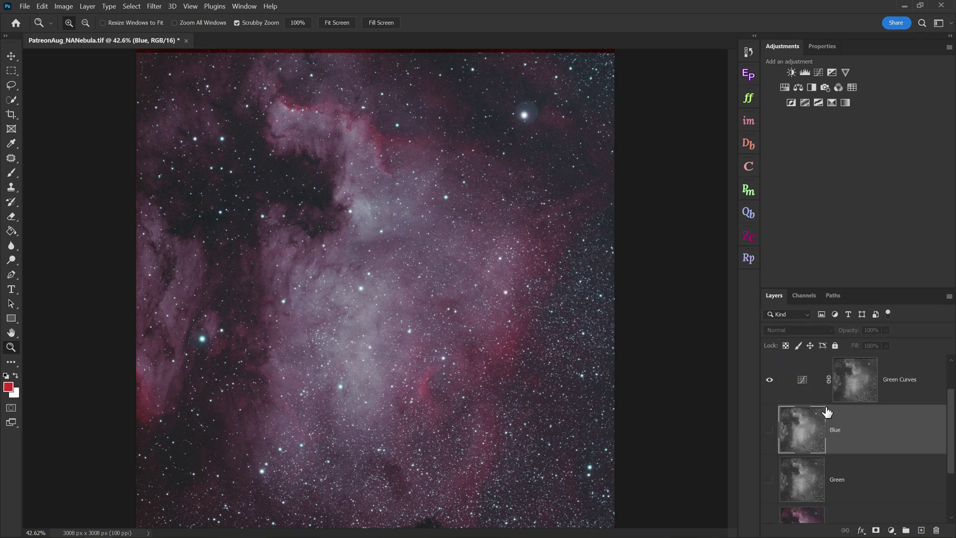
pyautogui.click(858, 381)
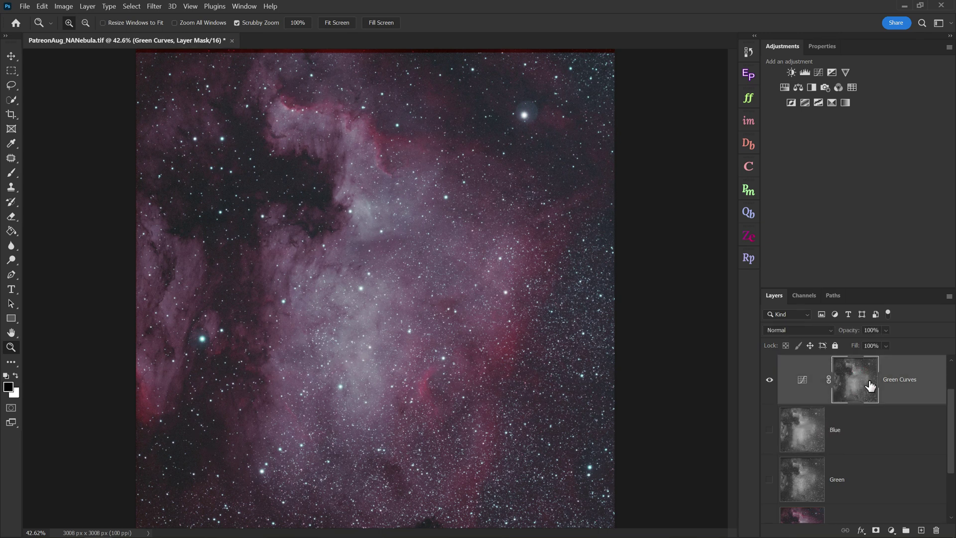
pyautogui.scroll(1, 871, 386)
pyautogui.click(911, 392)
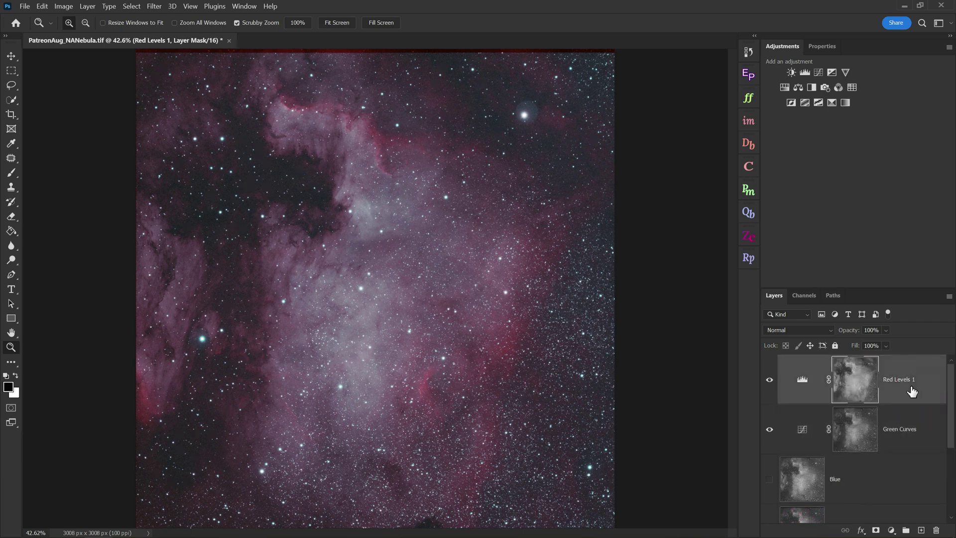
pyautogui.scroll(-1, 911, 393)
pyautogui.click(871, 473)
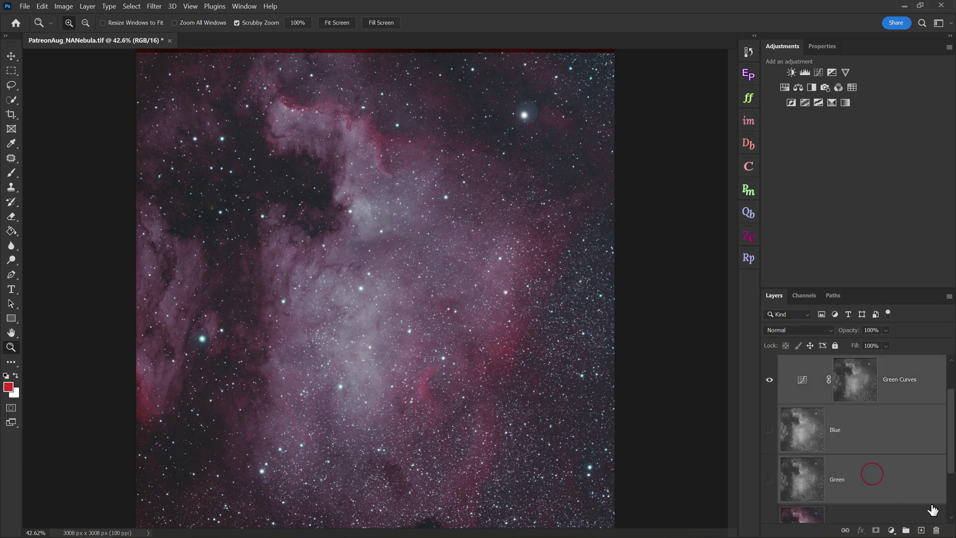
pyautogui.hotkey('ctrl', 'shift', 'e')
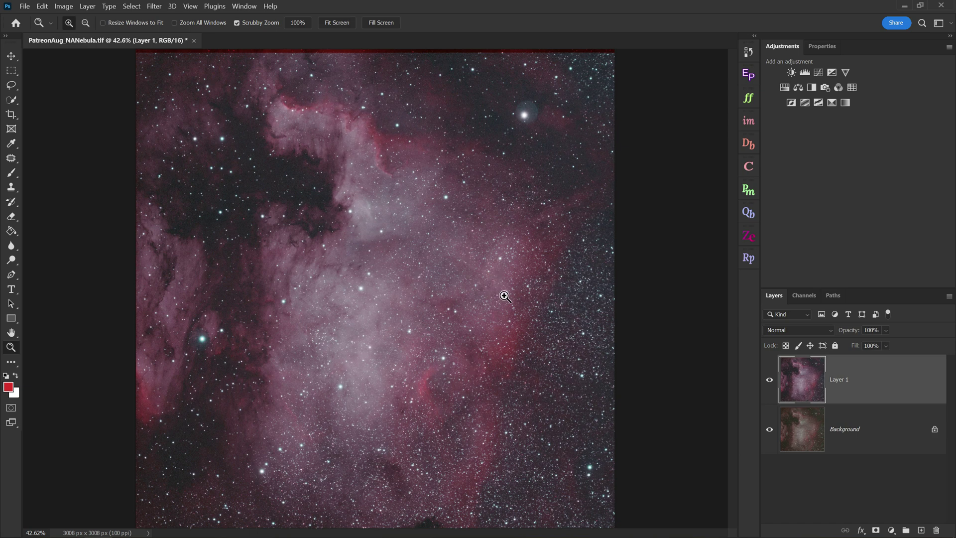
pyautogui.click(808, 295)
pyautogui.click(818, 337)
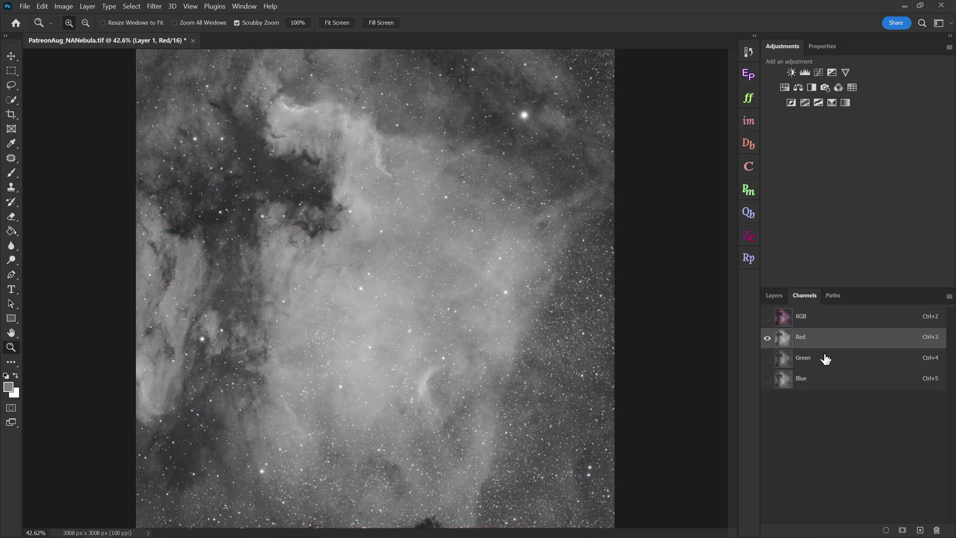
pyautogui.click(824, 357)
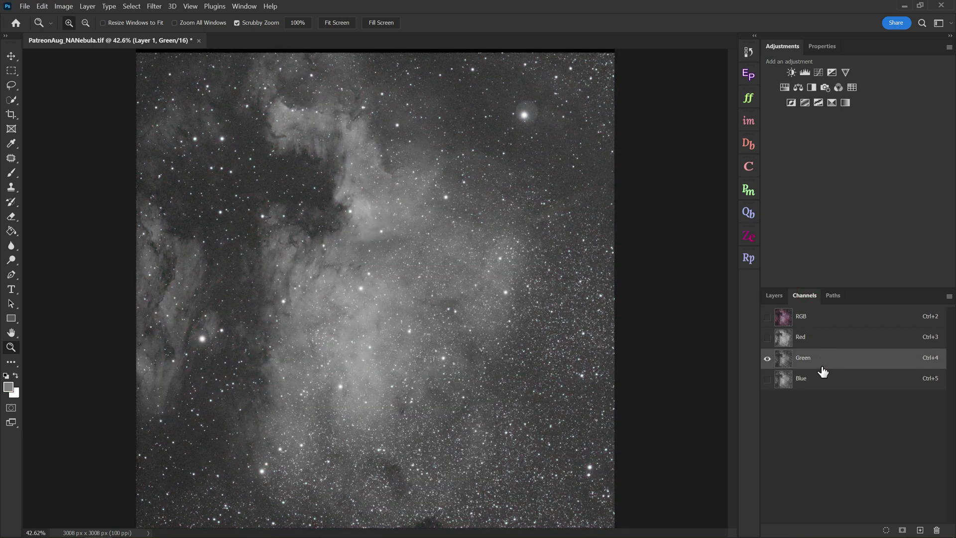
pyautogui.click(819, 378)
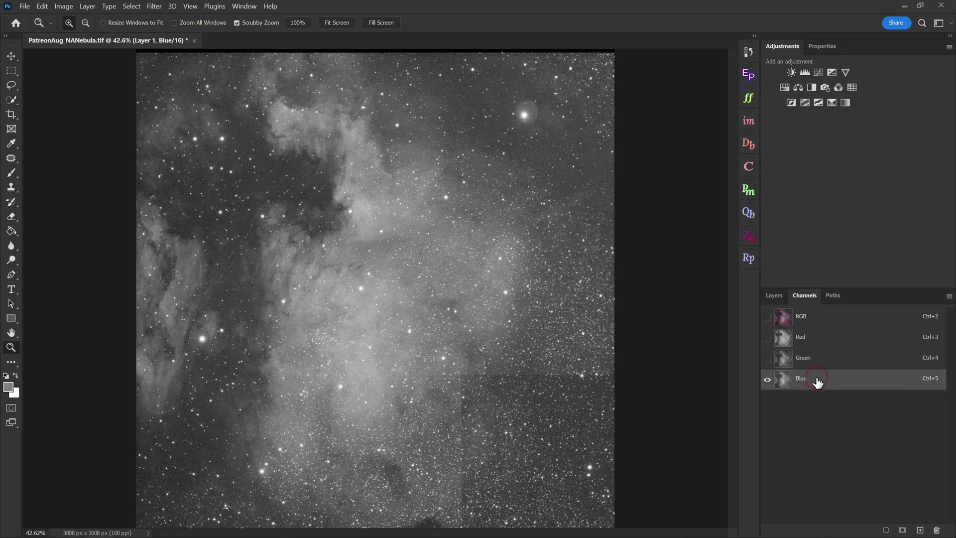
pyautogui.click(828, 319)
pyautogui.click(774, 295)
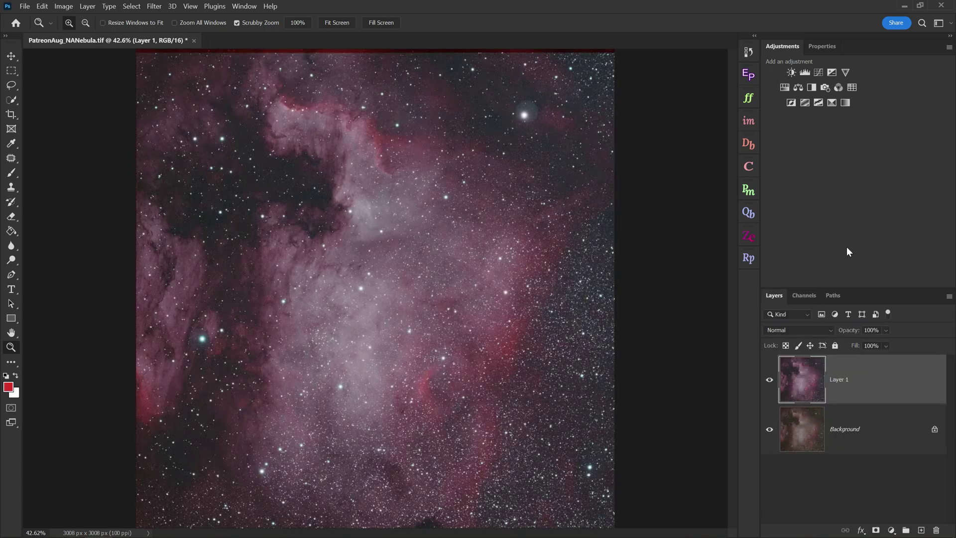